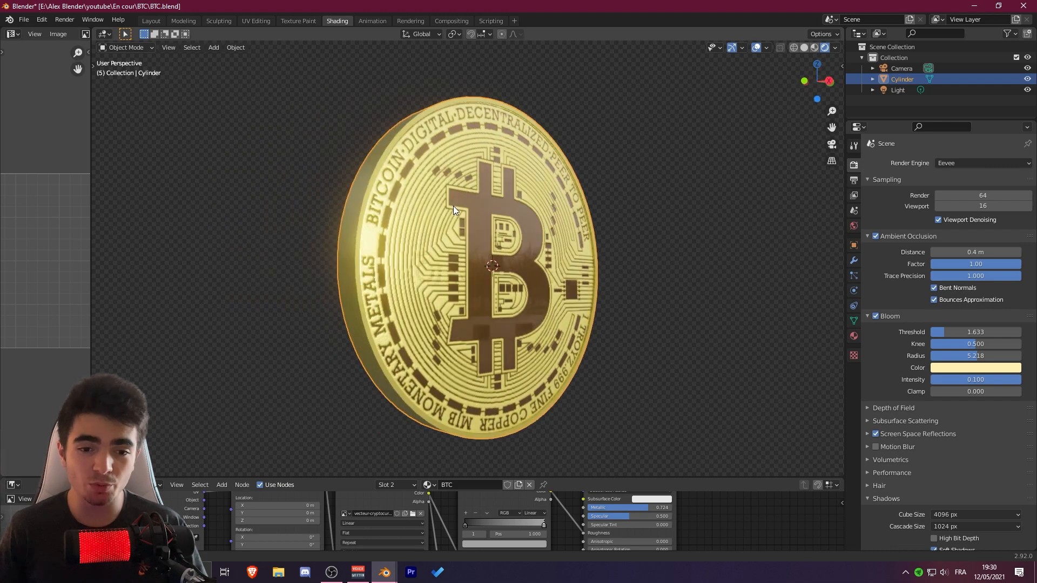
Step: Examine the finished Bitcoin coin and the shader node setup of its BTC material
middle_drag(533, 260, 508, 256)
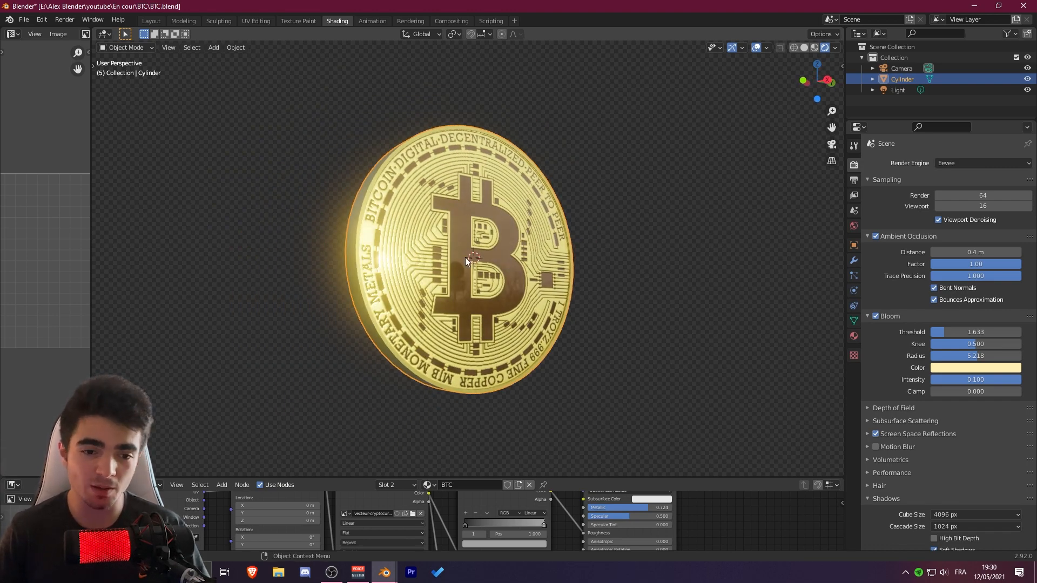
middle_drag(465, 257, 439, 290)
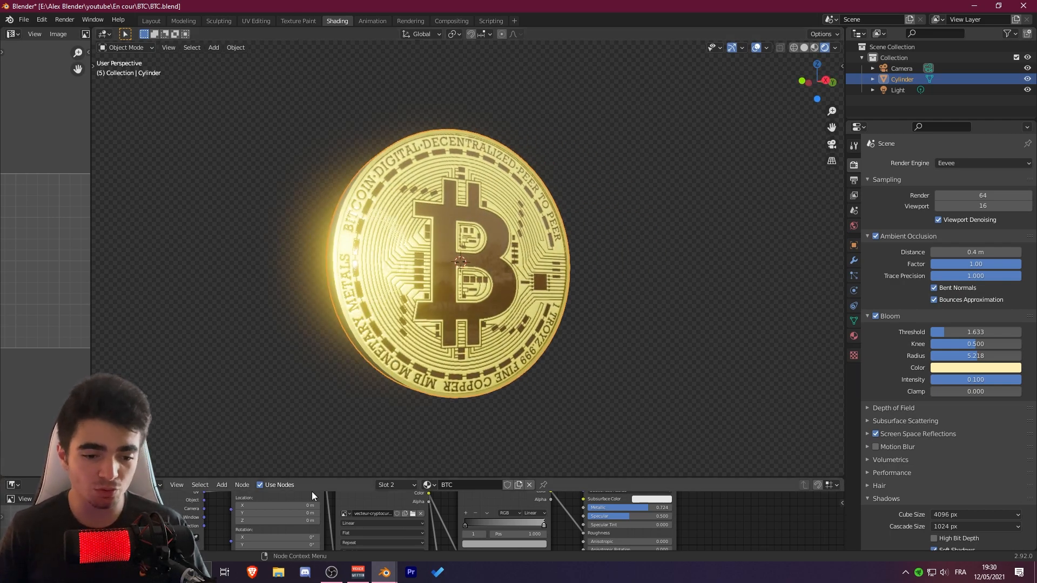
drag(311, 478, 341, 268)
scroll(421, 366, down, 1)
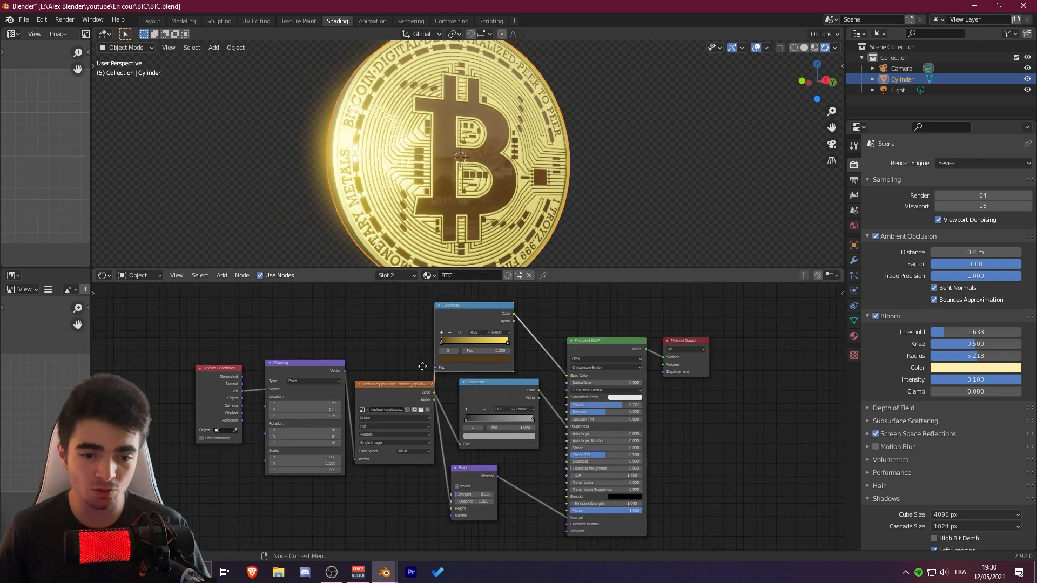
mouse_move(421, 366)
middle_down()
mouse_move(396, 354)
mouse_move(418, 367)
middle_up()
scroll(417, 368, up, 1)
middle_drag(384, 322, 394, 329)
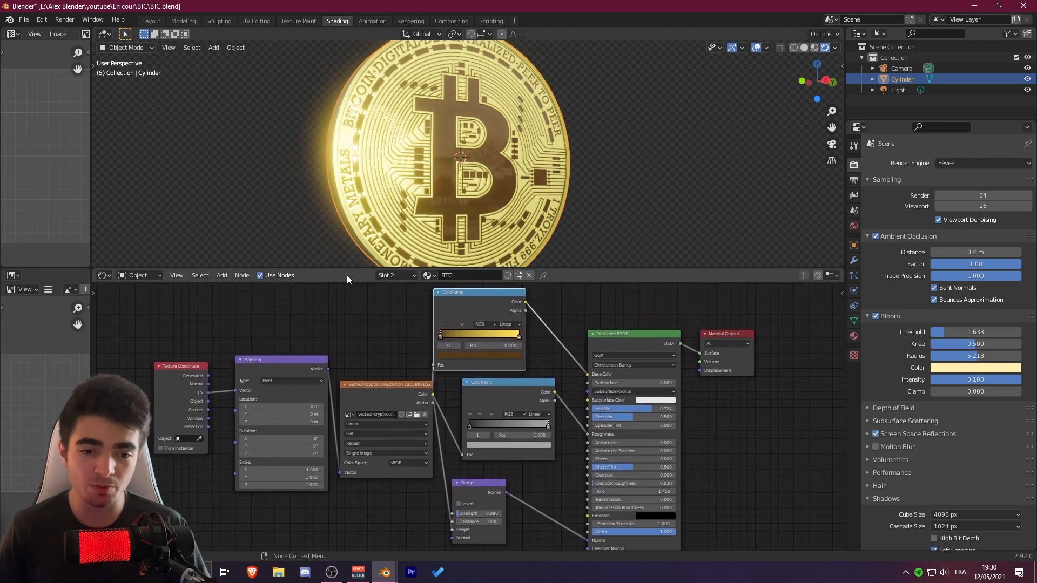
drag(342, 269, 349, 466)
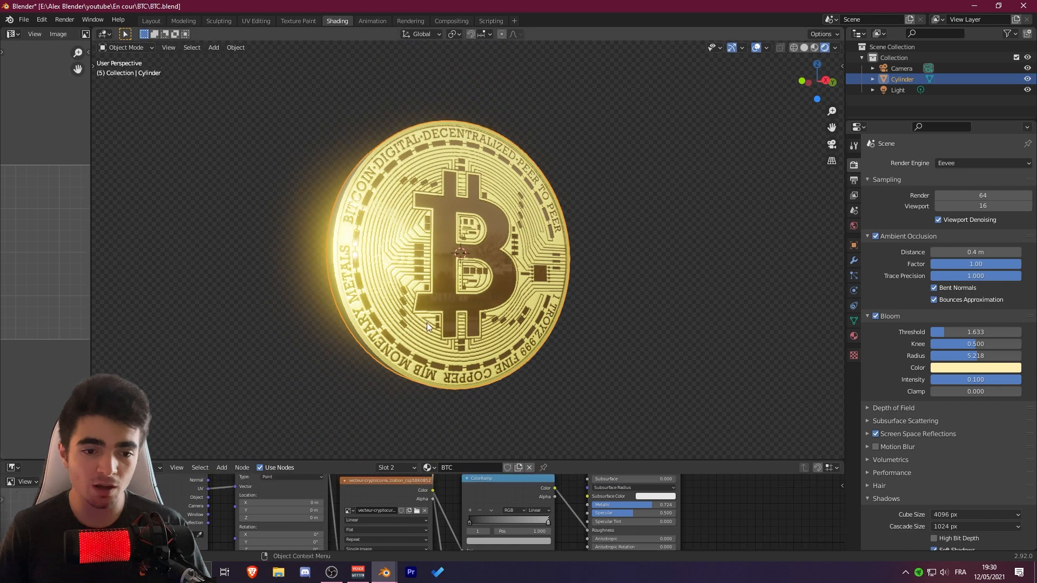
Step: Examine the finished coin's engraved relief, rim and glow up close and from several angles
scroll(421, 284, up, 3)
shift+middle_drag(421, 284, 486, 272)
scroll(435, 280, down, 2)
scroll(457, 271, up, 2)
scroll(452, 253, down, 3)
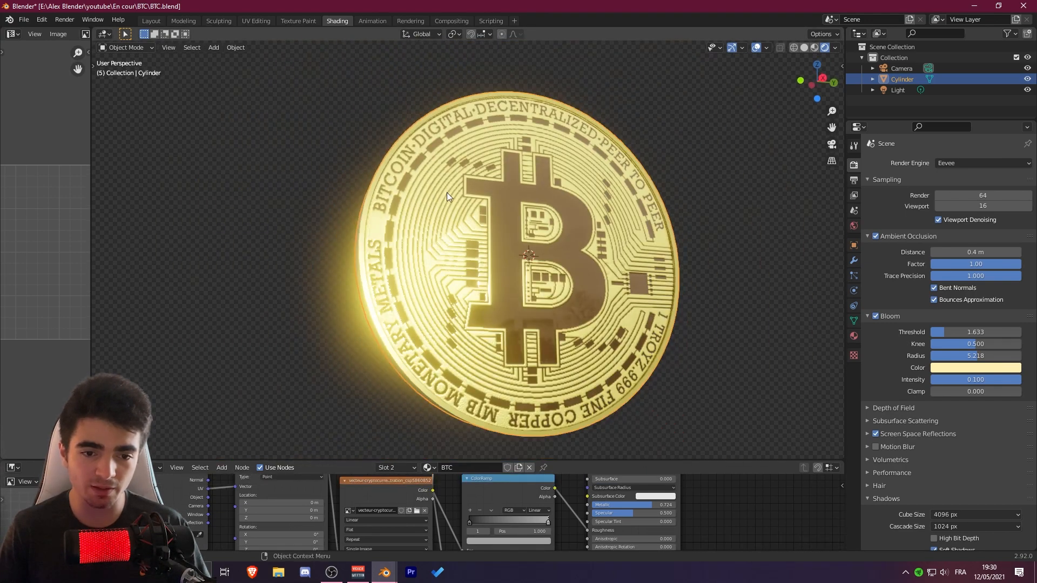
middle_drag(465, 365, 463, 346)
scroll(464, 346, up, 2)
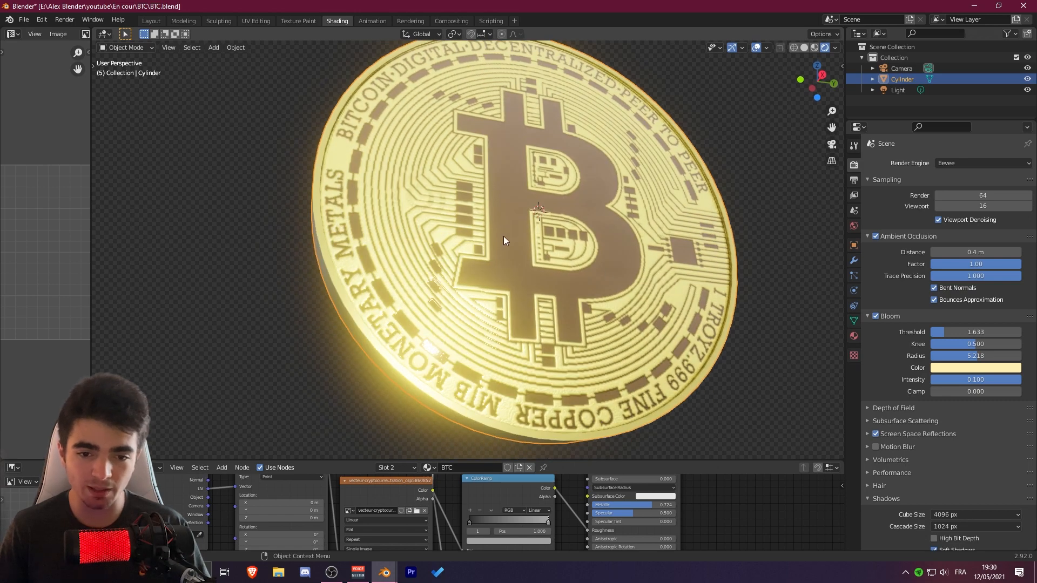
scroll(506, 246, down, 4)
middle_drag(509, 255, 479, 262)
scroll(475, 274, up, 6)
scroll(459, 274, down, 3)
scroll(441, 243, up, 4)
scroll(479, 263, down, 4)
scroll(493, 281, up, 5)
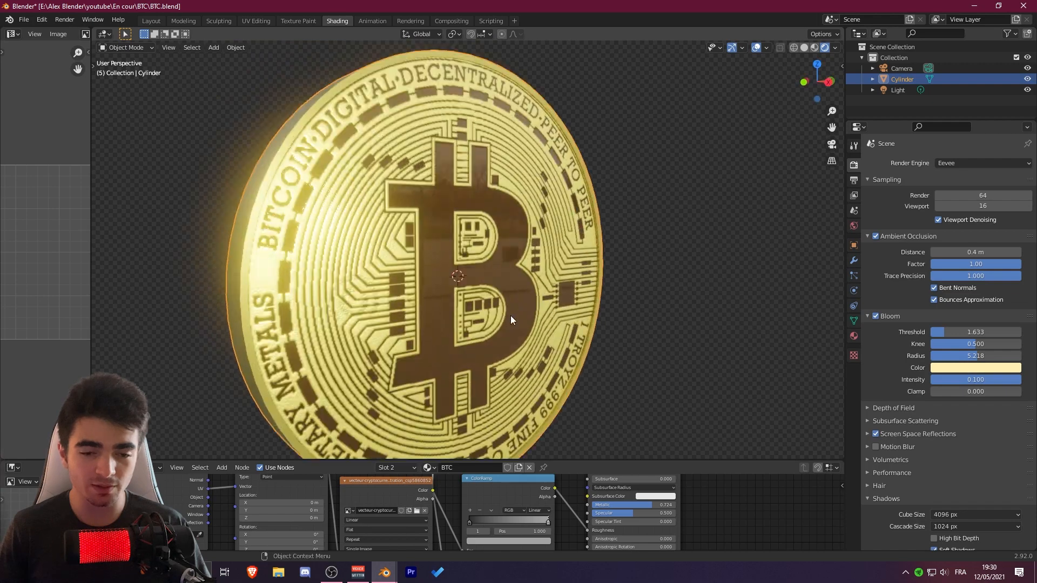
scroll(500, 241, up, 5)
shift+middle_drag(510, 315, 420, 298)
scroll(508, 286, down, 3)
scroll(523, 294, up, 3)
scroll(540, 324, down, 2)
scroll(402, 265, down, 4)
middle_drag(399, 256, 423, 293)
scroll(407, 244, down, 2)
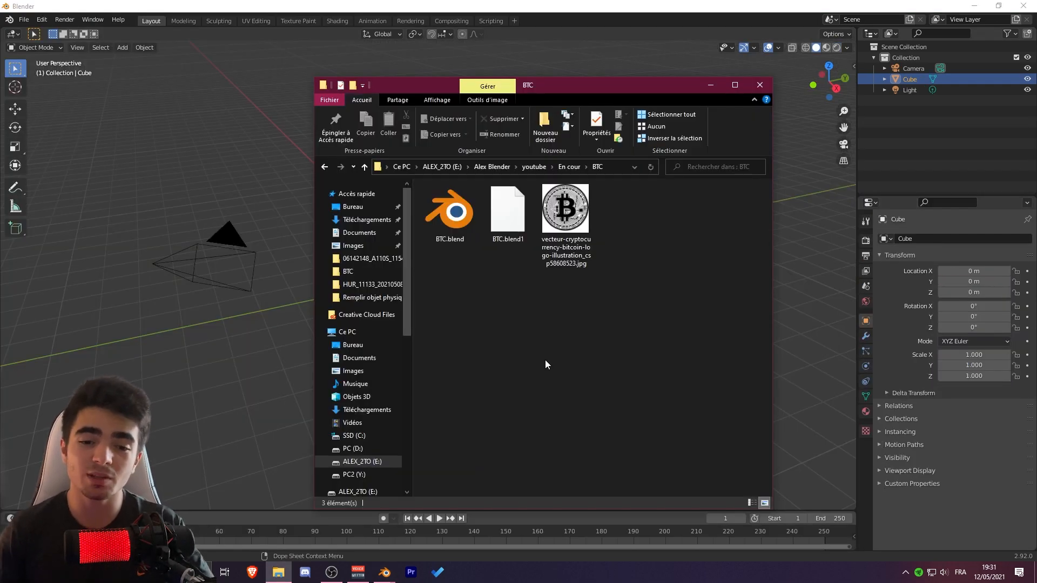
Step: Open the Bitcoin logo JPG from the BTC folder, examine its black-and-white details up close, and close it
double_click(565, 211)
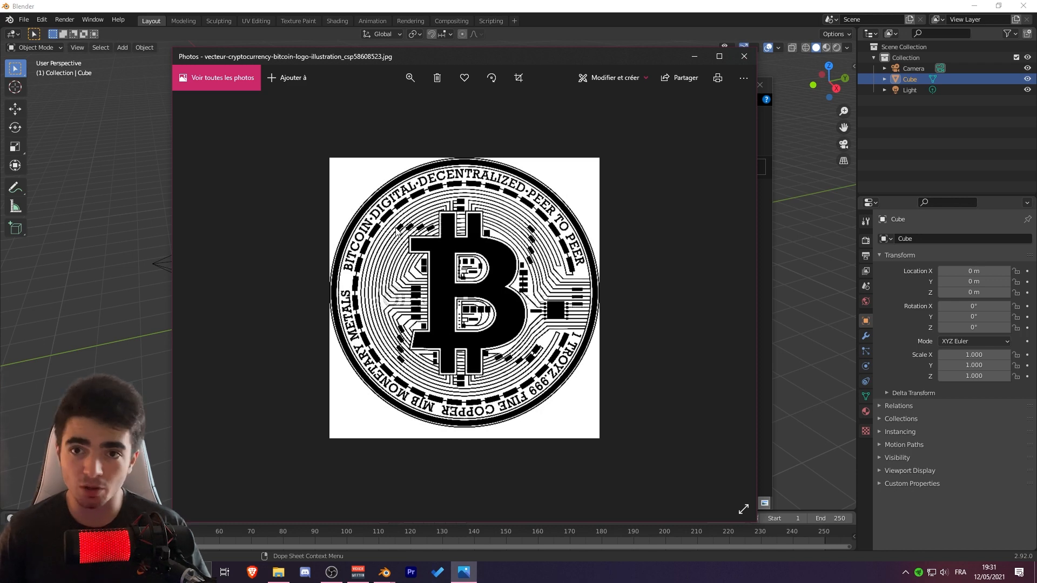
scroll(510, 210, up, 5)
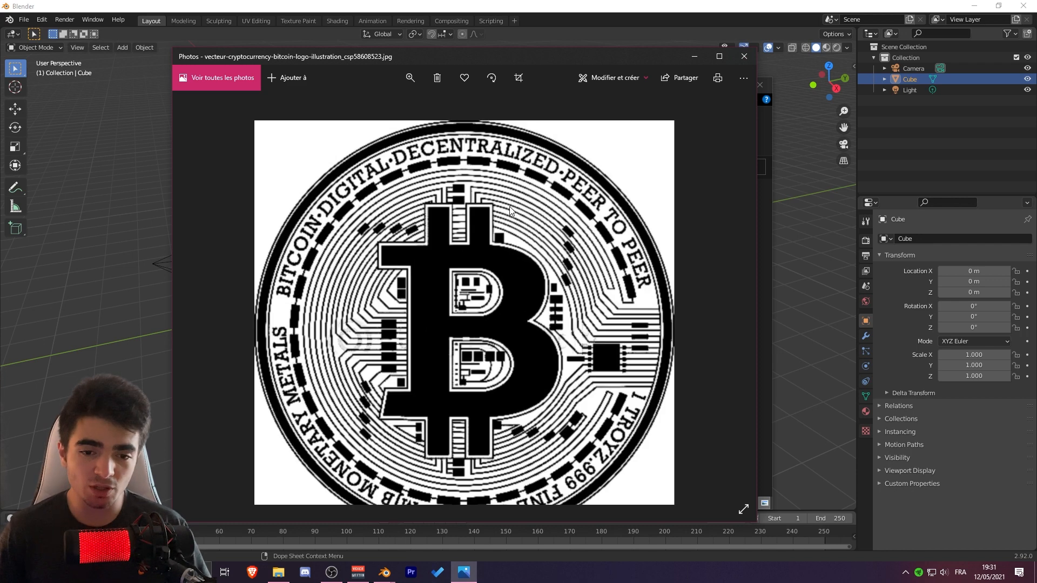
drag(502, 219, 489, 332)
drag(513, 230, 542, 269)
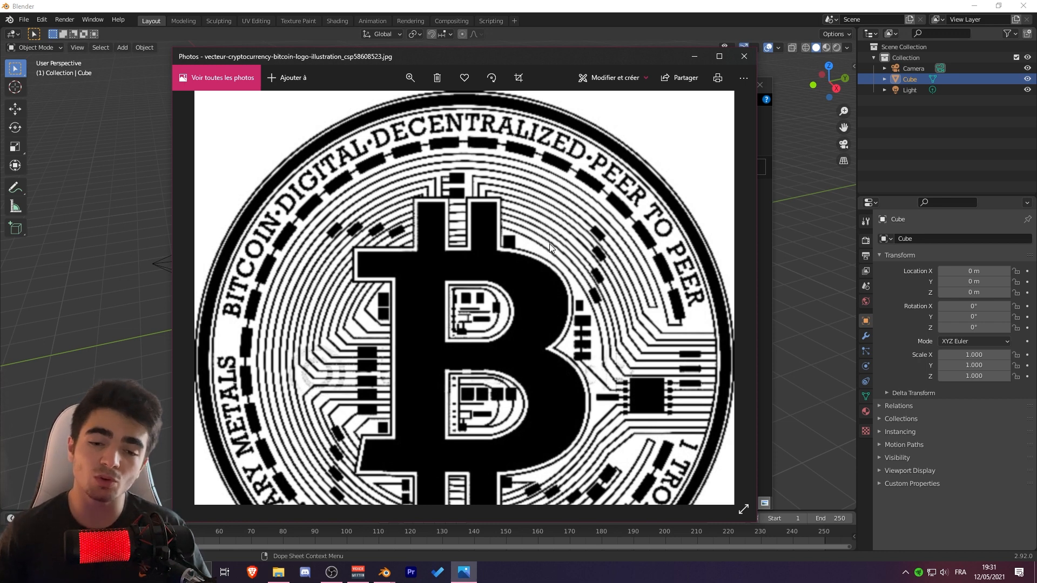
drag(597, 345, 627, 256)
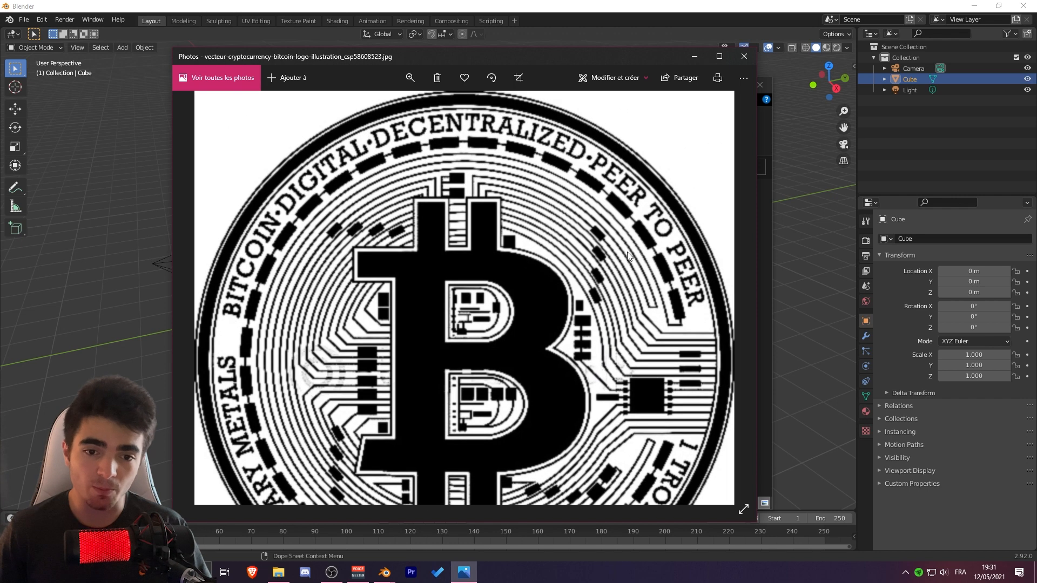
scroll(627, 248, down, 3)
scroll(510, 272, up, 3)
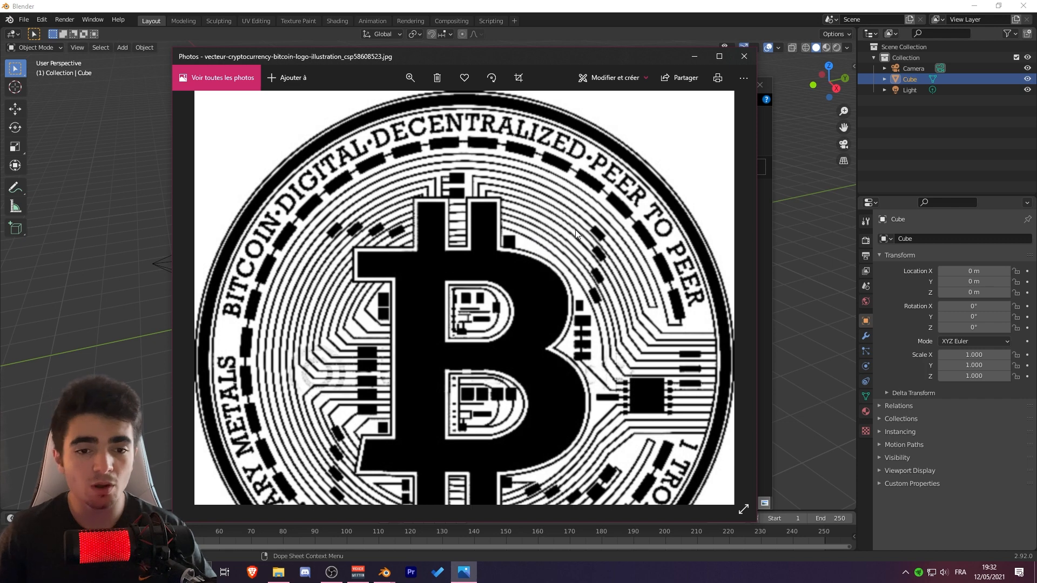
drag(517, 270, 577, 147)
drag(618, 293, 618, 271)
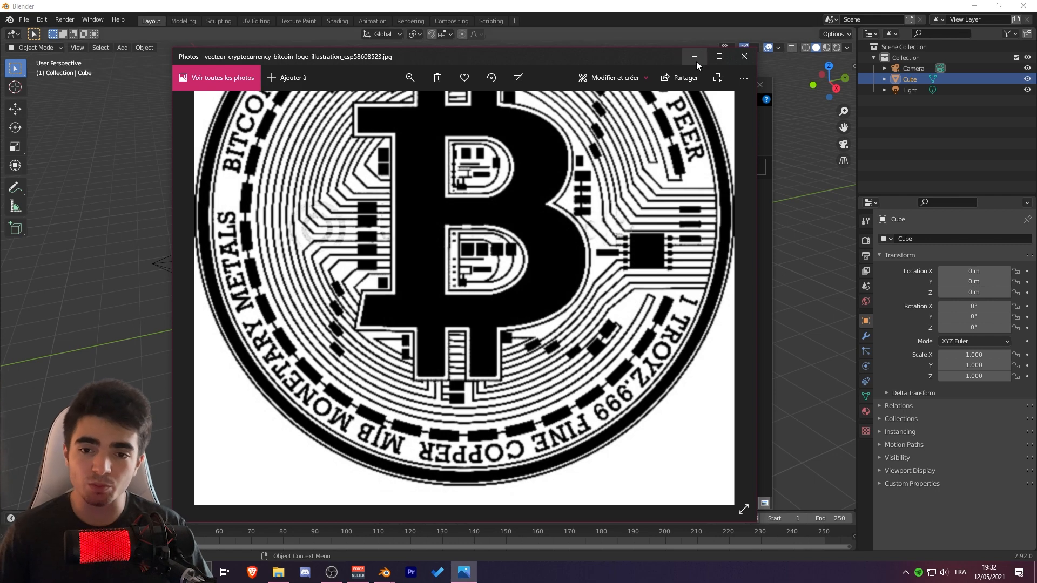
click(744, 56)
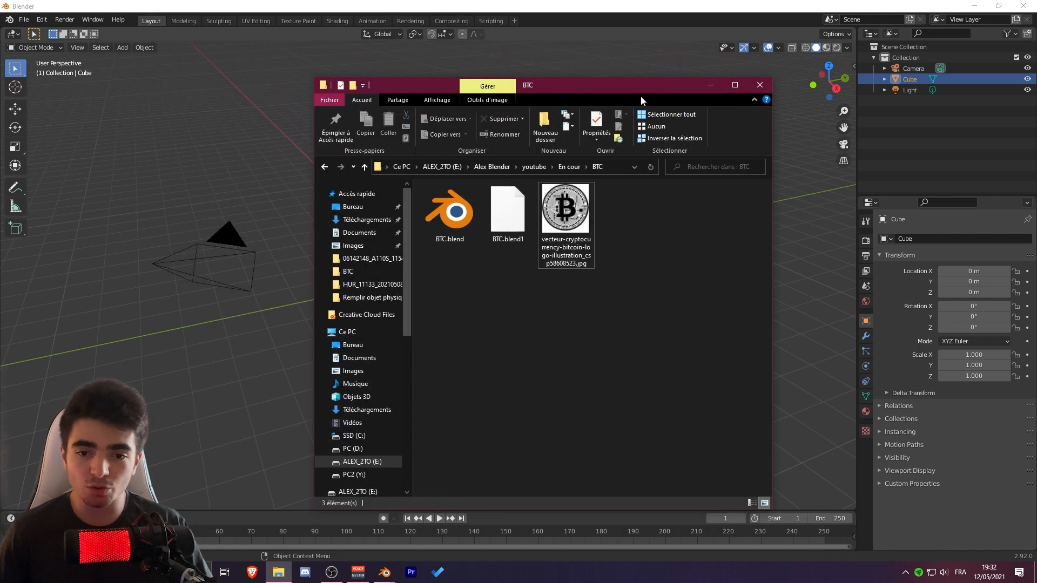
Step: Put the BTC folder window away and delete the default cube from the new Blender scene
drag(640, 96, 565, 92)
click(637, 83)
middle_drag(535, 243, 508, 251)
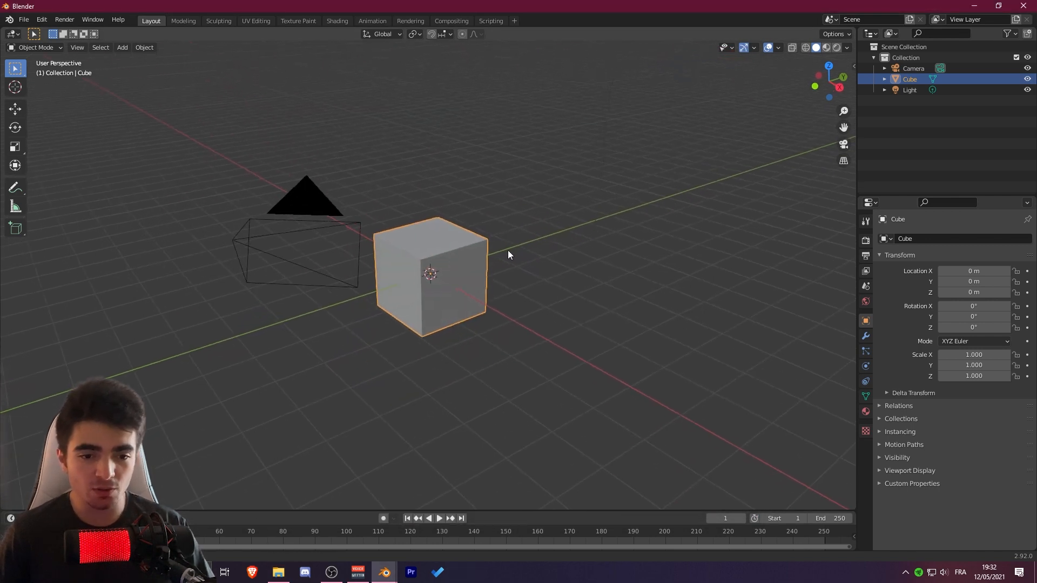
key(Delete)
Step: Add a cylinder mesh at the world origin with 64 vertices
key(shift+a)
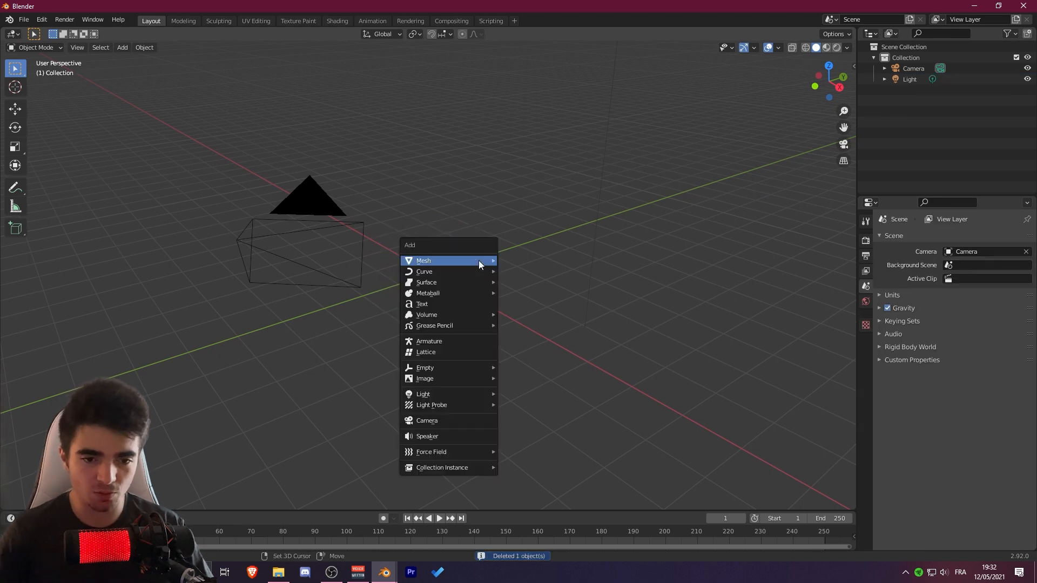
mouse_move(478, 260)
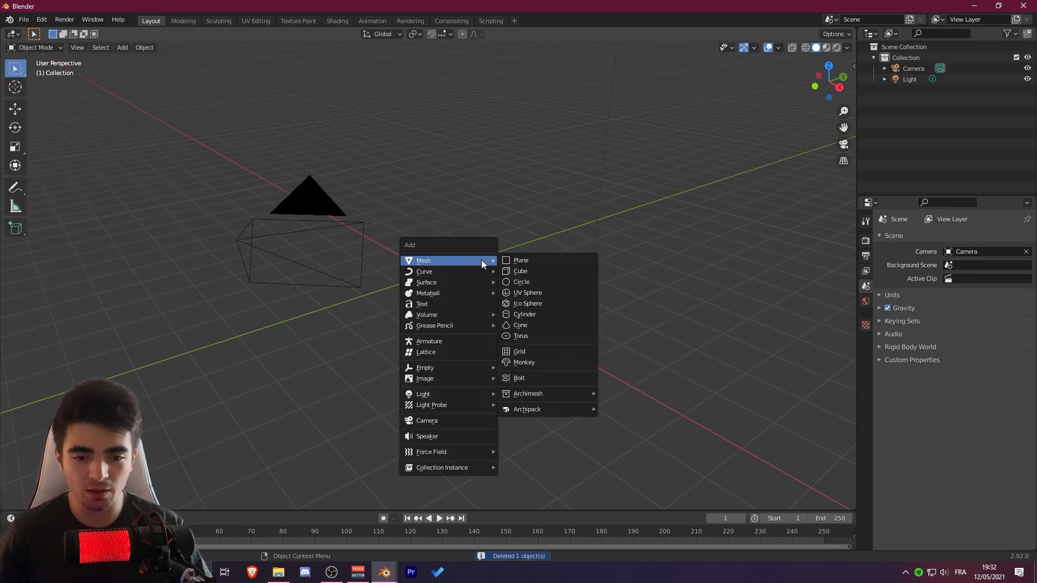
click(525, 316)
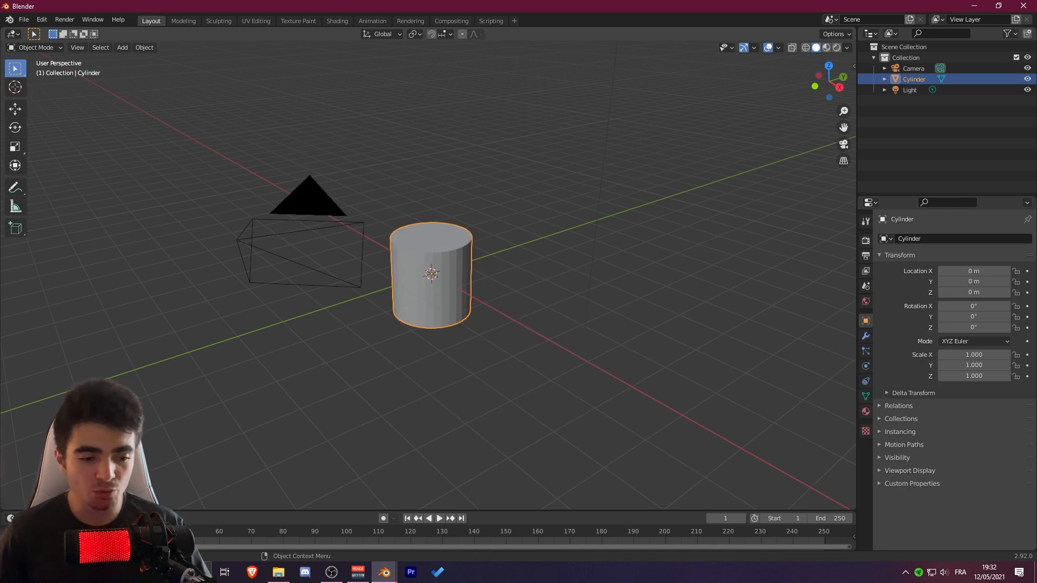
click(48, 500)
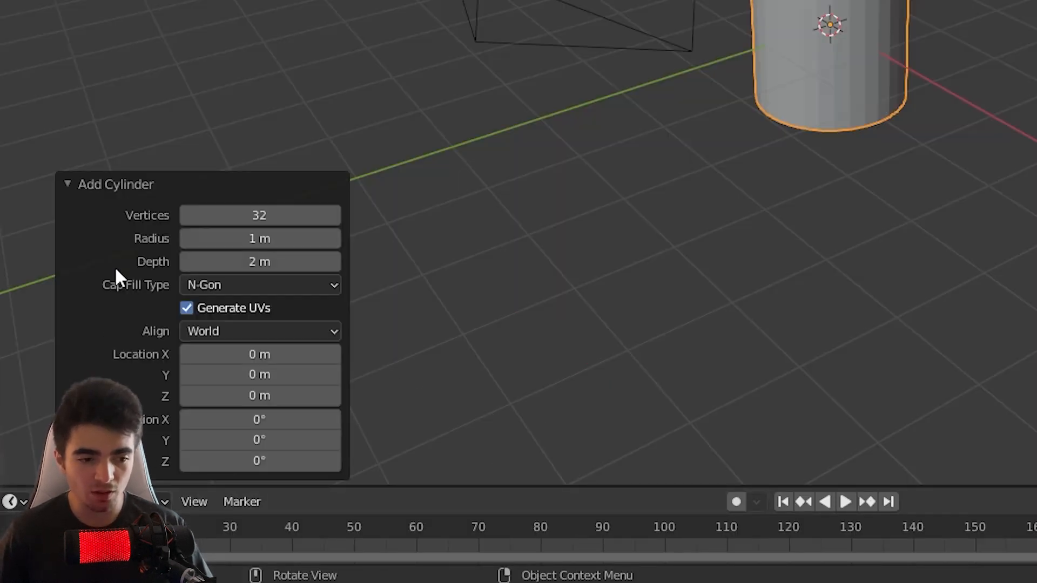
click(241, 215)
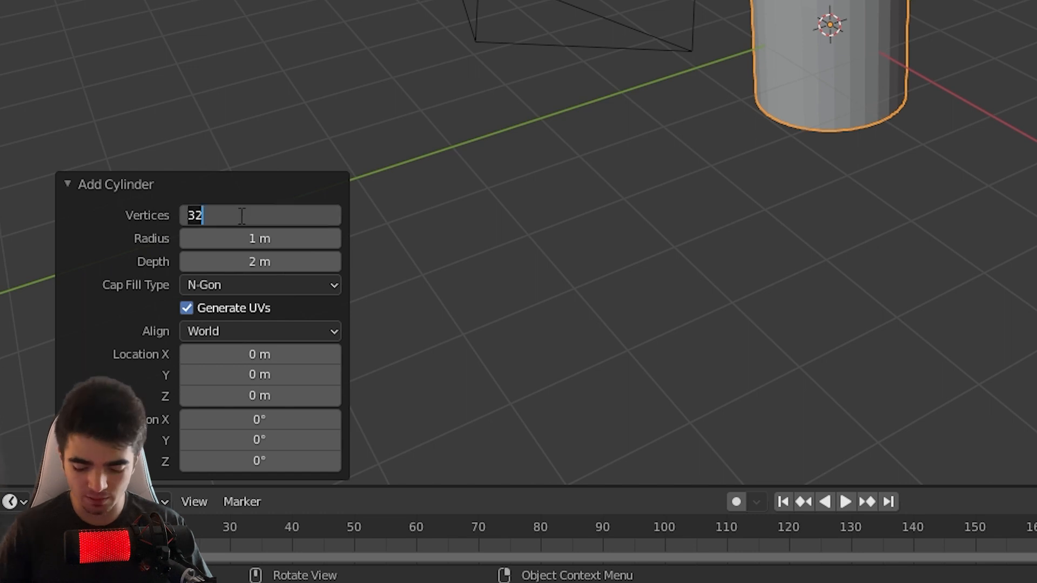
text(64)
key(Return)
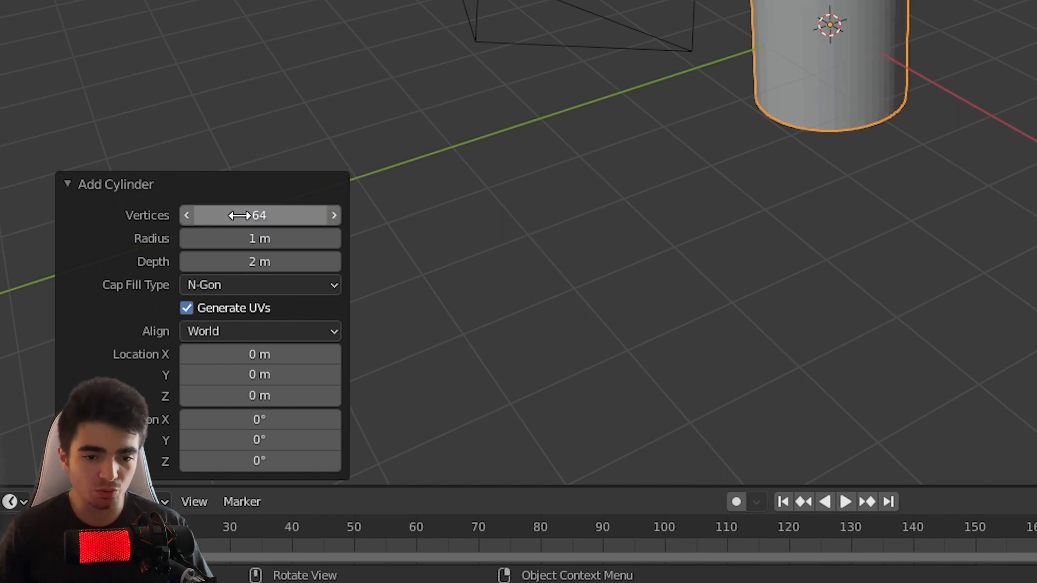
click(98, 187)
Step: Rotate the cylinder 90° around the global Y axis
scroll(927, 44, up, 4)
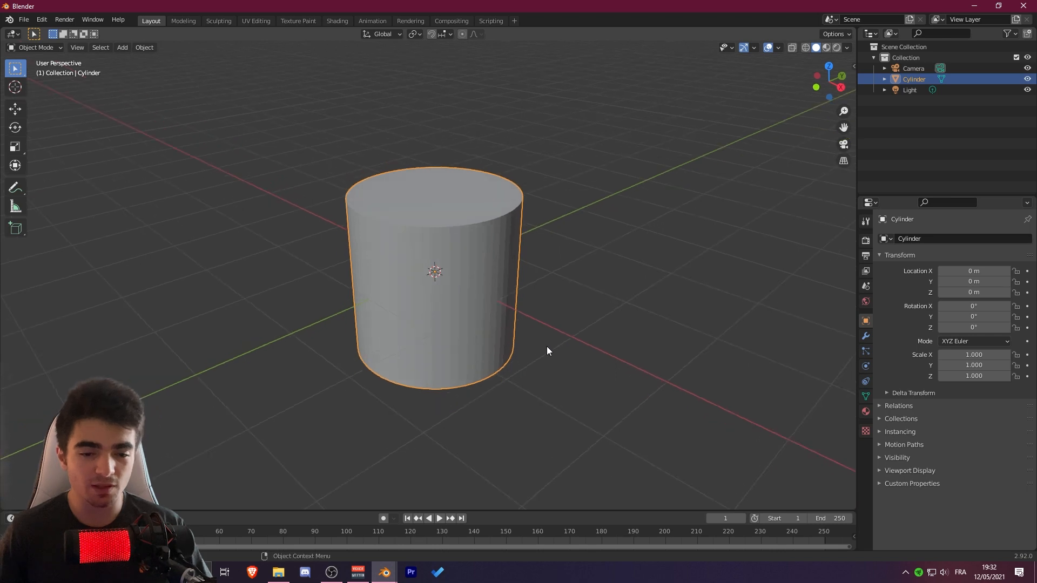
scroll(547, 346, down, 3)
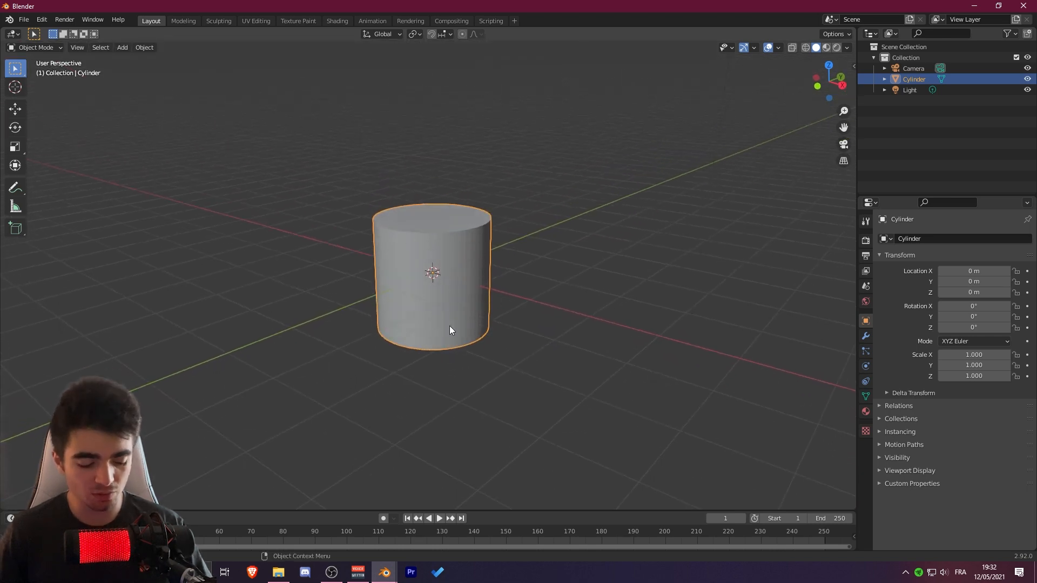
key(r)
key(y)
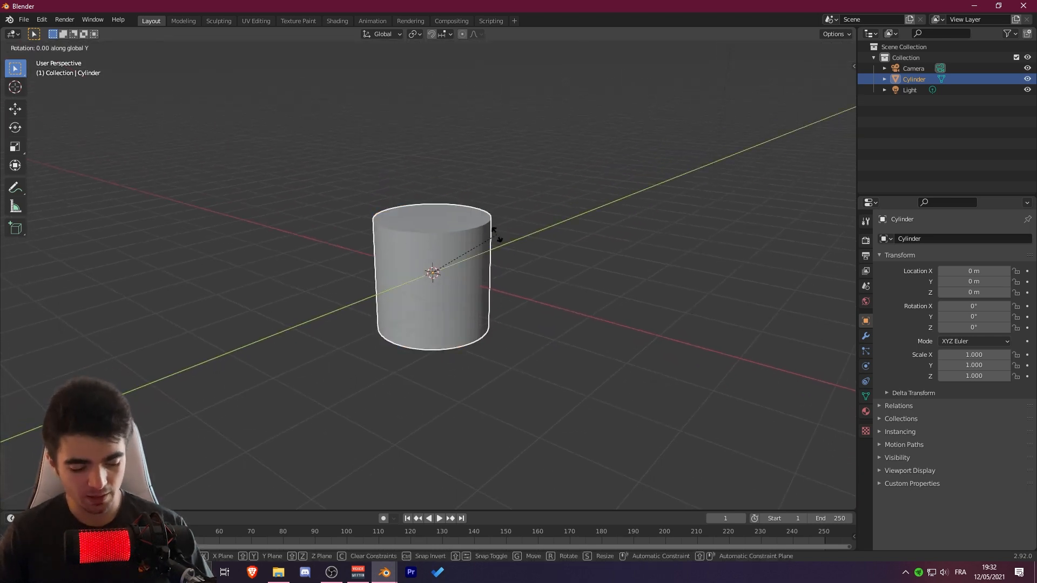
key(9)
key(0)
key(Return)
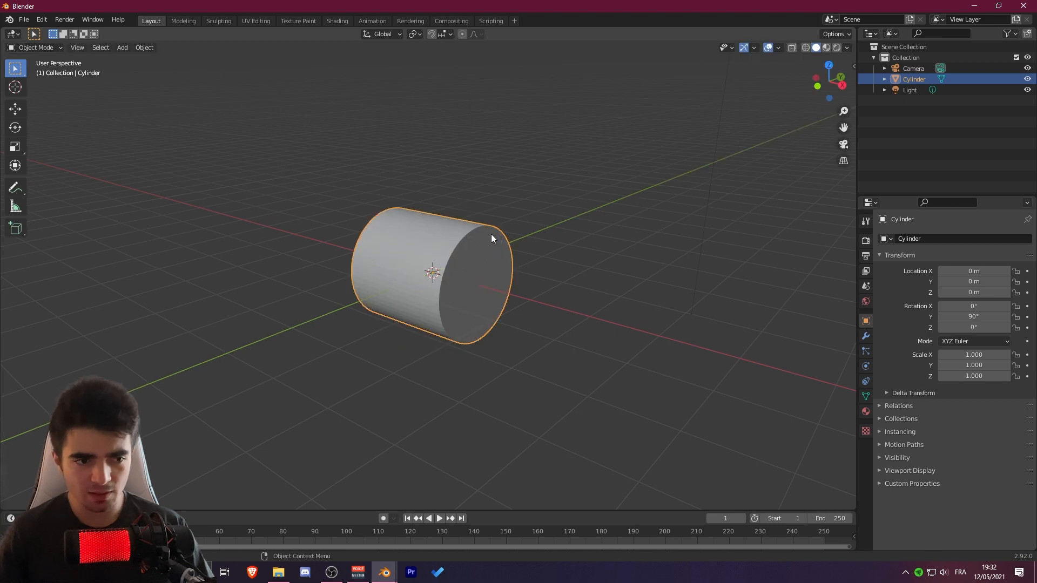
Step: Flatten the cylinder along its length into a thin coin disc, with a Z scale of about 0.068
middle_drag(491, 234, 451, 260)
scroll(464, 290, up, 1)
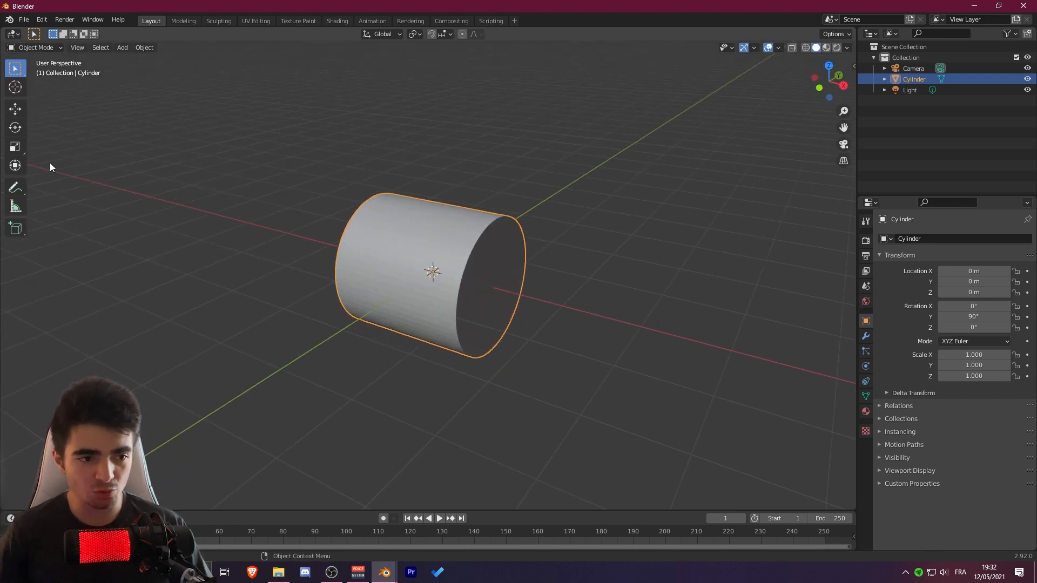
click(16, 146)
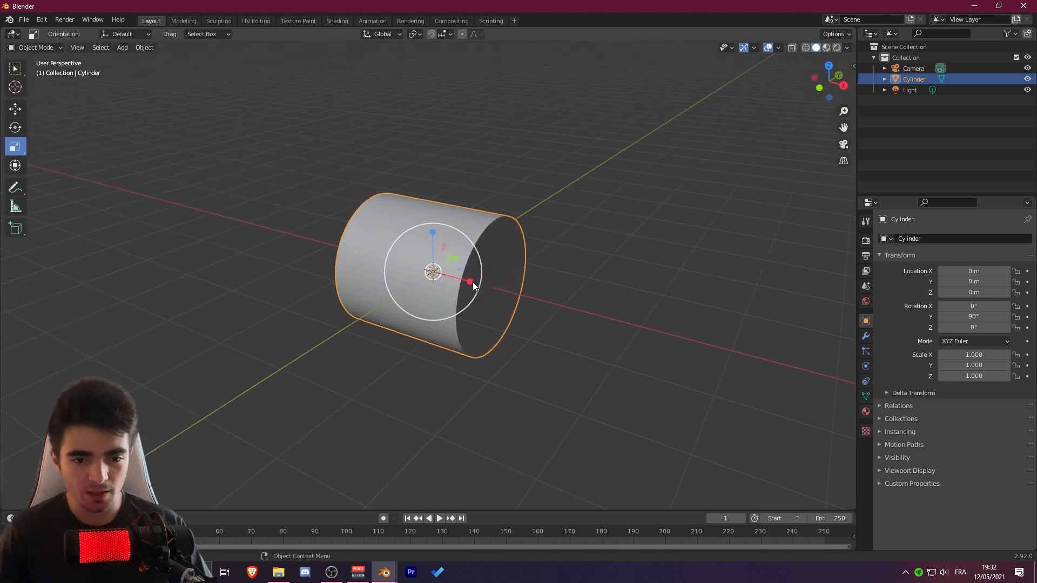
drag(472, 282, 440, 275)
middle_drag(440, 276, 355, 273)
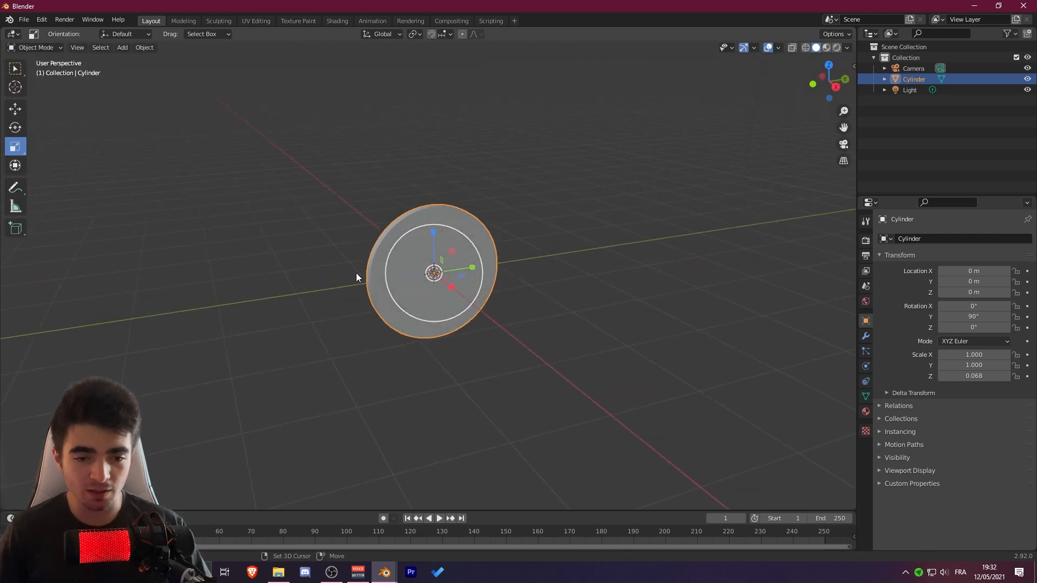
scroll(356, 273, up, 3)
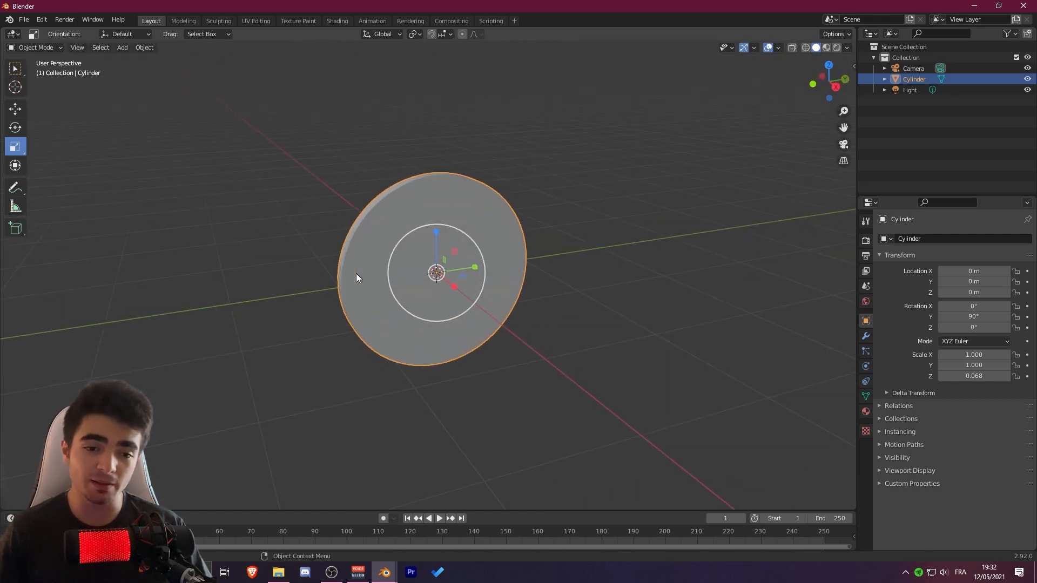
scroll(355, 192, up, 1)
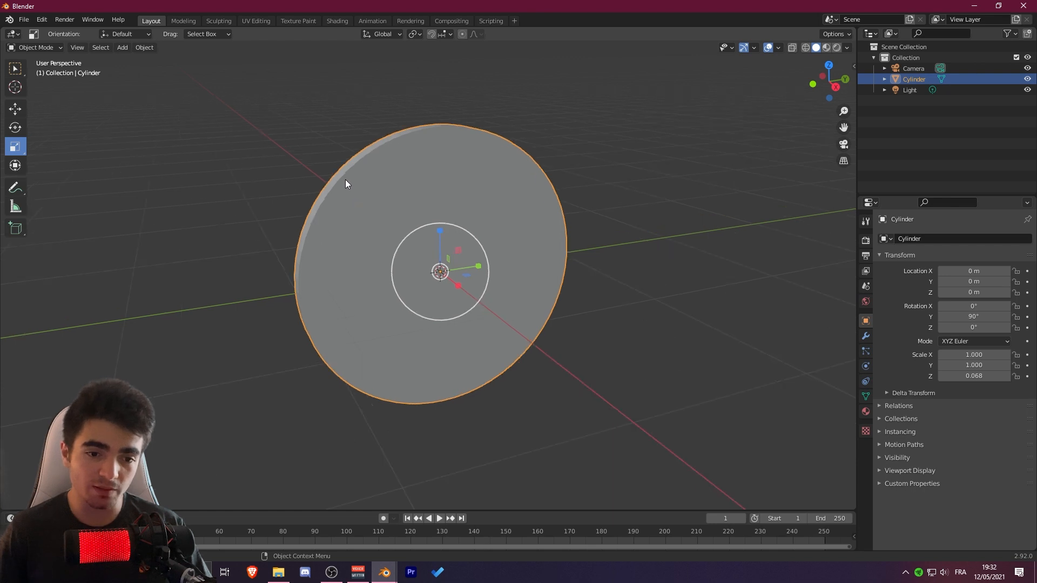
Step: Switch the coin disc from Object Mode to Edit Mode
middle_drag(340, 191, 374, 255)
key(Tab)
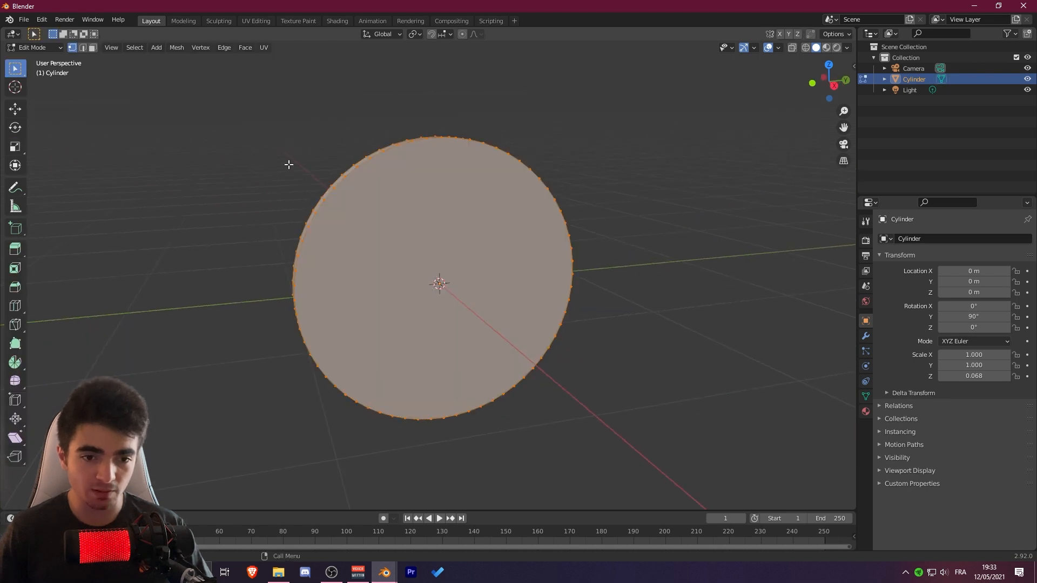
middle_drag(91, 79, 256, 168)
key(Tab)
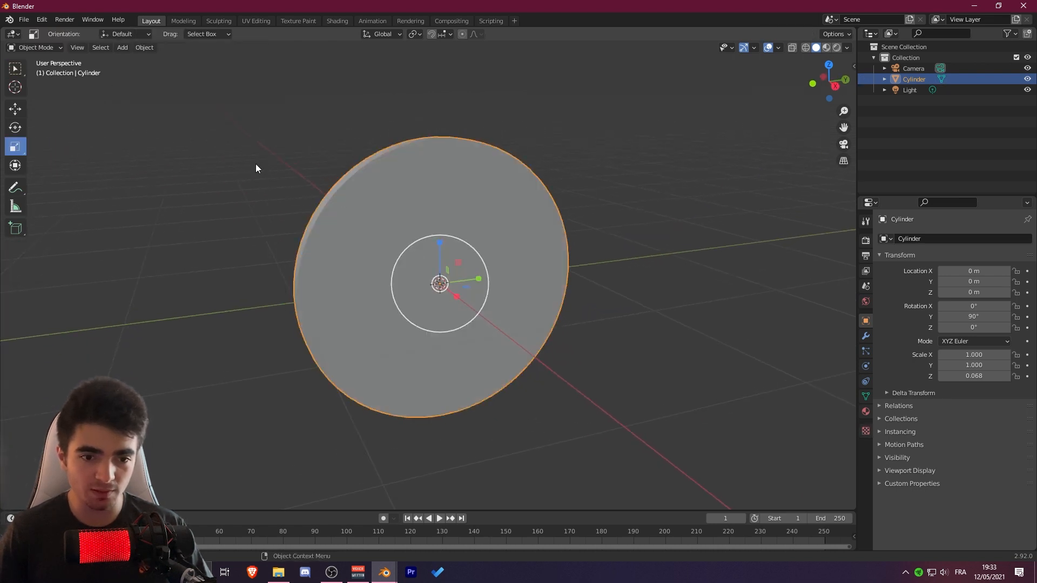
click(34, 50)
click(29, 69)
middle_drag(97, 92, 140, 110)
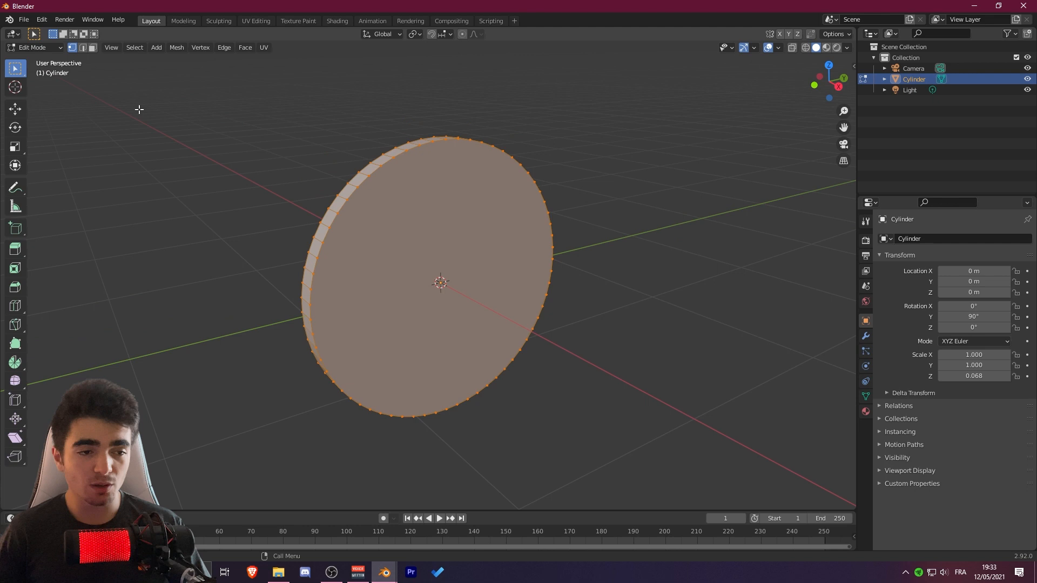
Step: Inset both flat circular faces of the coin by about 0.049 m in face select mode
click(92, 47)
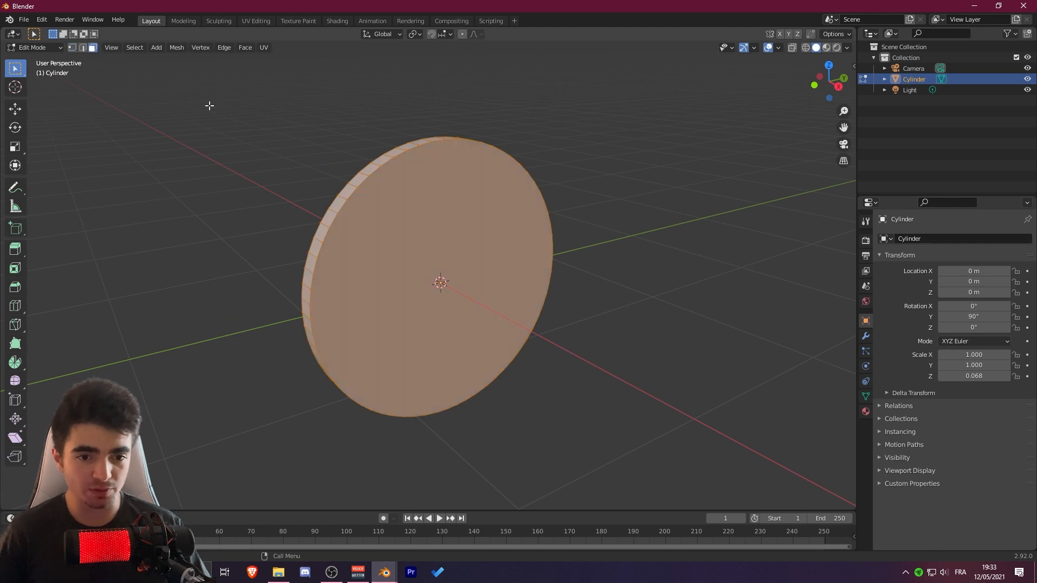
click(419, 195)
middle_drag(419, 194, 378, 225)
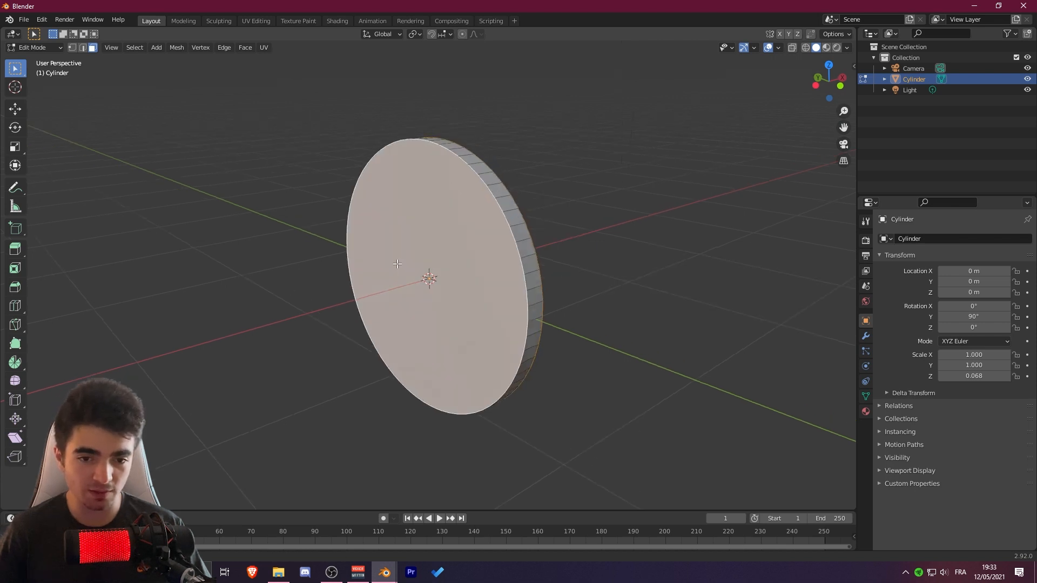
middle_drag(454, 183, 300, 253)
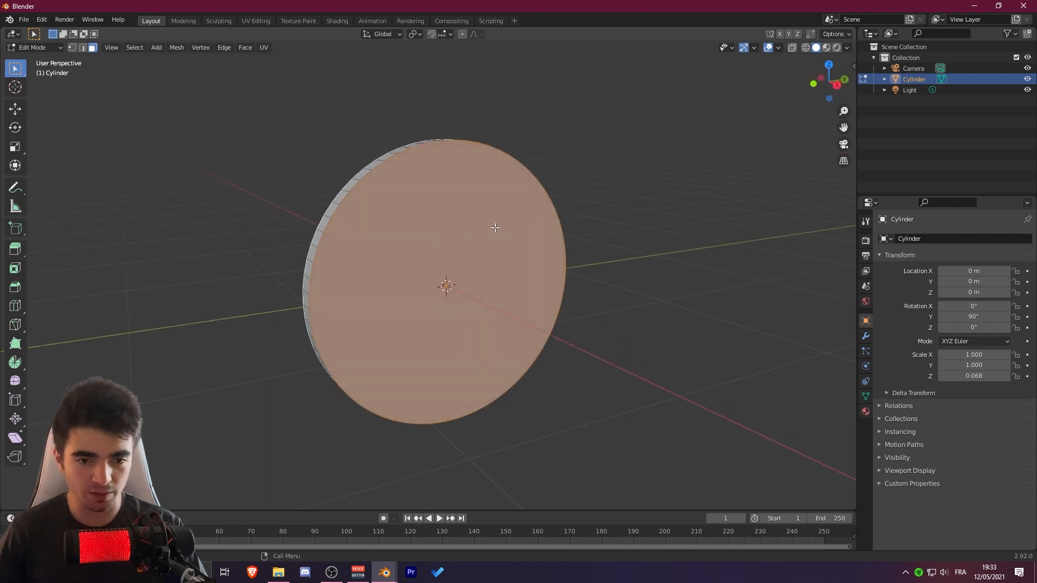
key(i)
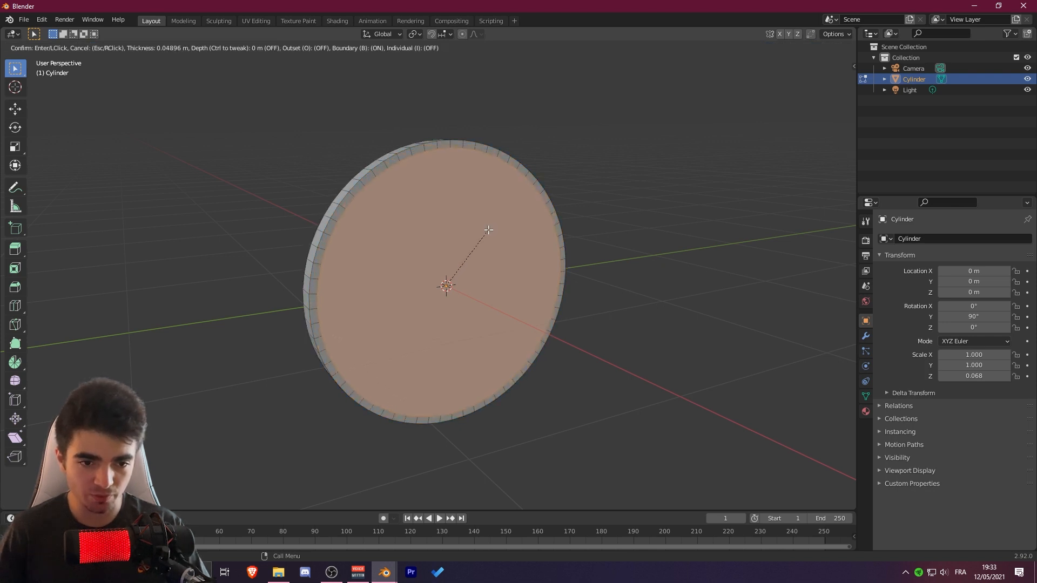
click(488, 230)
Step: Select the narrow rim face rings on both sides of the coin and extrude them in place without any offset
middle_drag(405, 231, 433, 281)
scroll(387, 238, up, 2)
scroll(434, 282, up, 1)
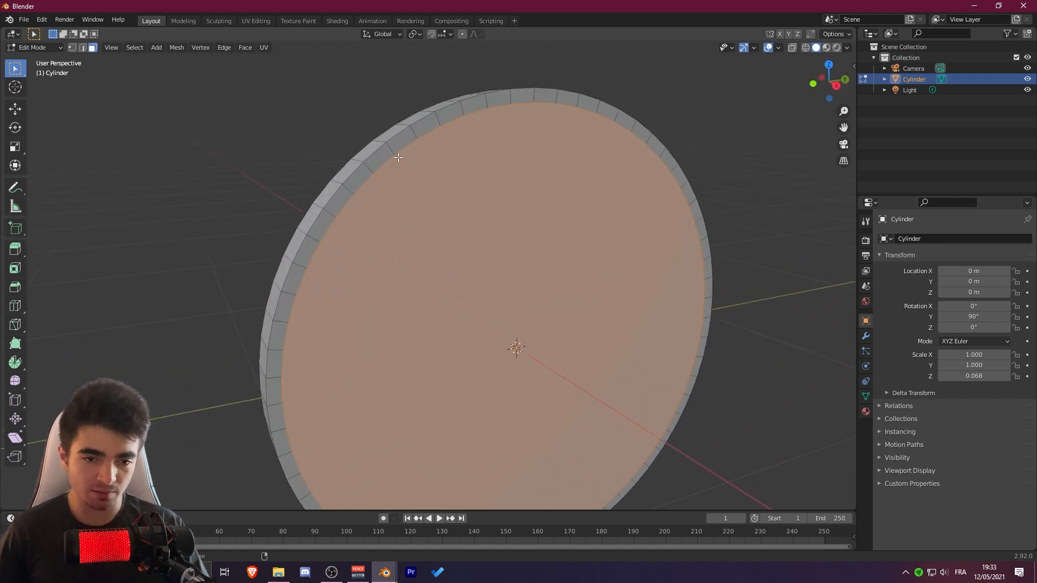
alt+click(390, 151)
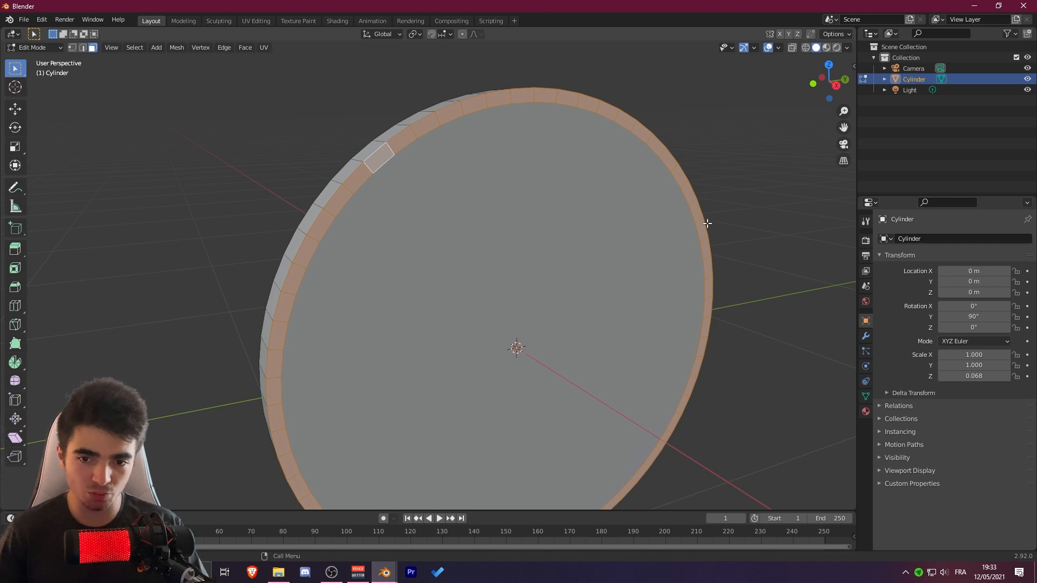
scroll(643, 411, down, 3)
middle_drag(388, 328, 493, 321)
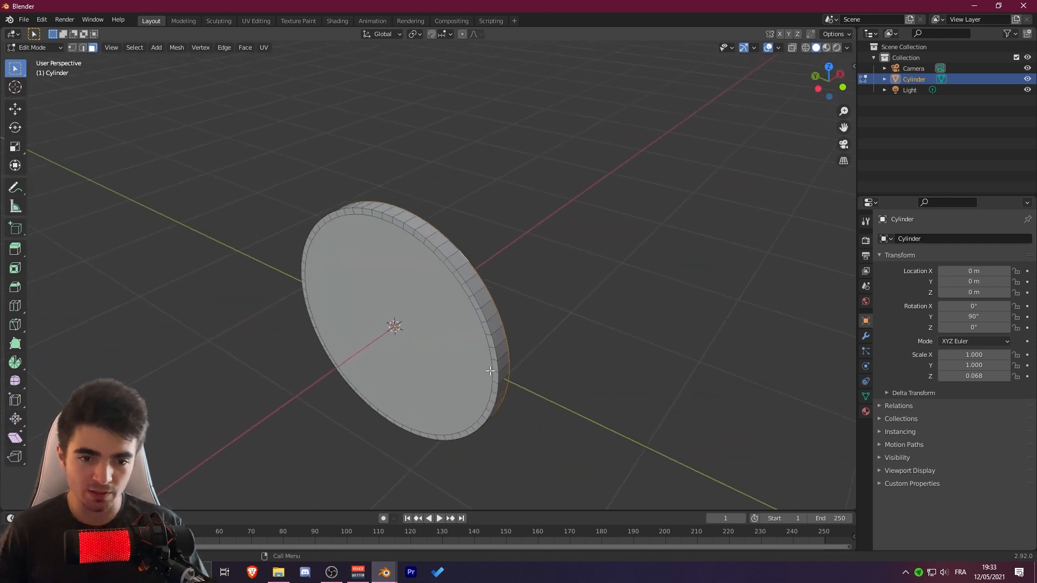
scroll(494, 321, up, 3)
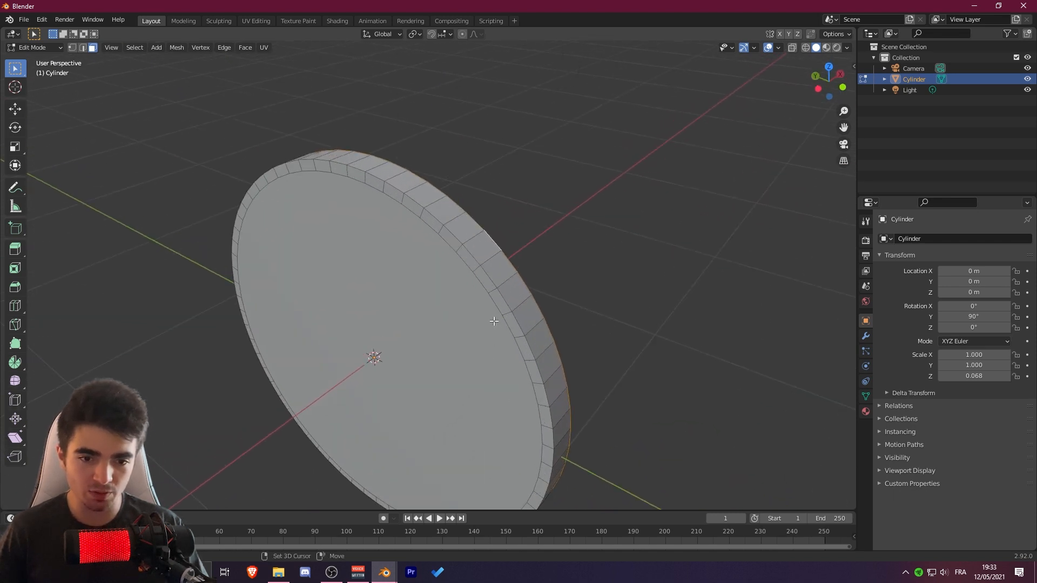
alt+click(458, 248)
mouse_move(475, 263)
middle_down()
mouse_move(375, 236)
mouse_move(481, 276)
middle_up()
key(e)
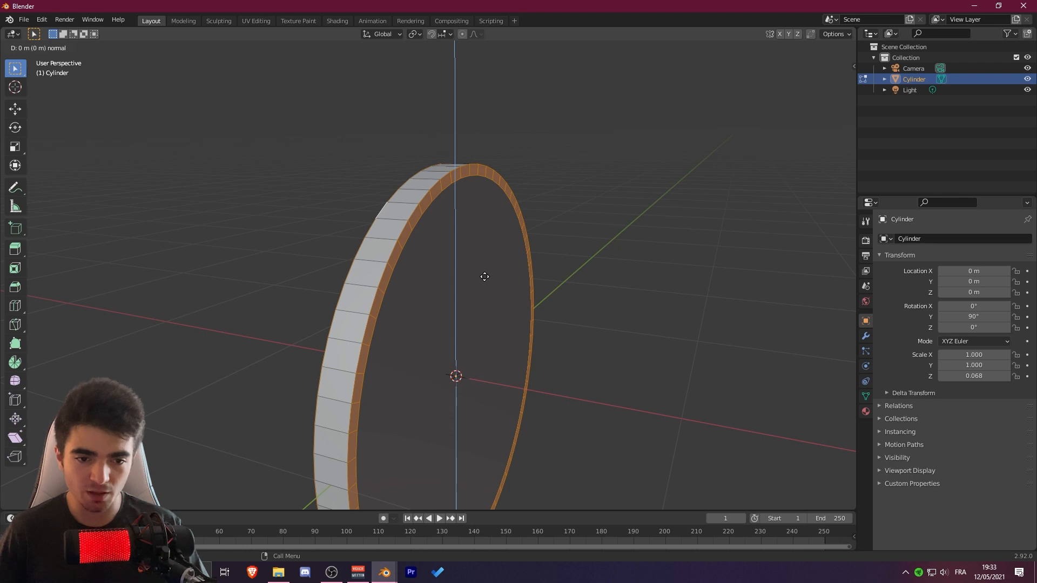
right_click(485, 276)
middle_drag(435, 294, 443, 261)
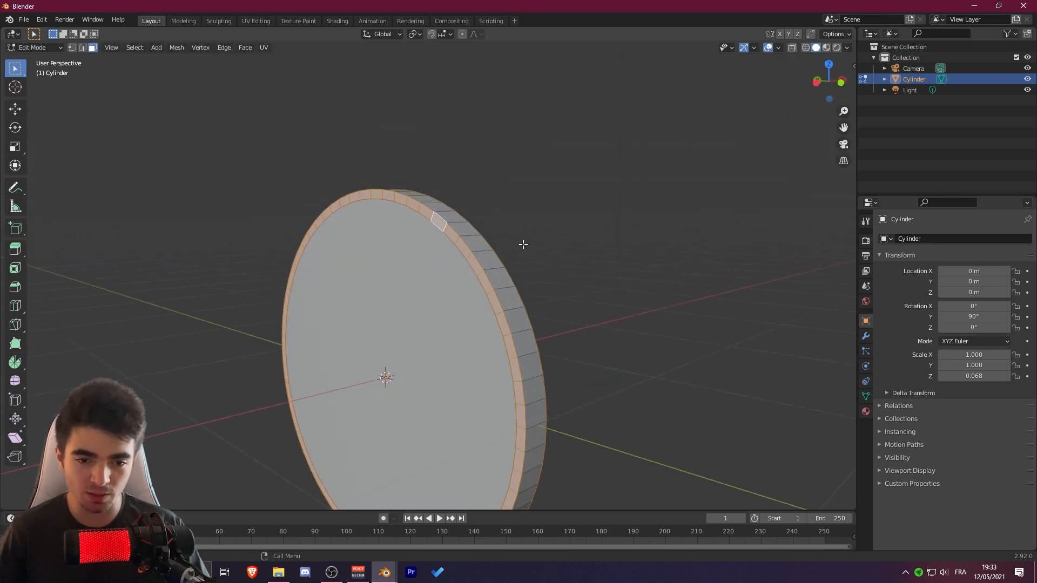
Step: Scale the extruded rim rings by about 1.22 along the global X axis to raise the coin's edges
middle_drag(522, 244, 387, 254)
middle_drag(504, 276, 388, 242)
scroll(433, 299, up, 3)
middle_drag(445, 252, 455, 282)
key(s)
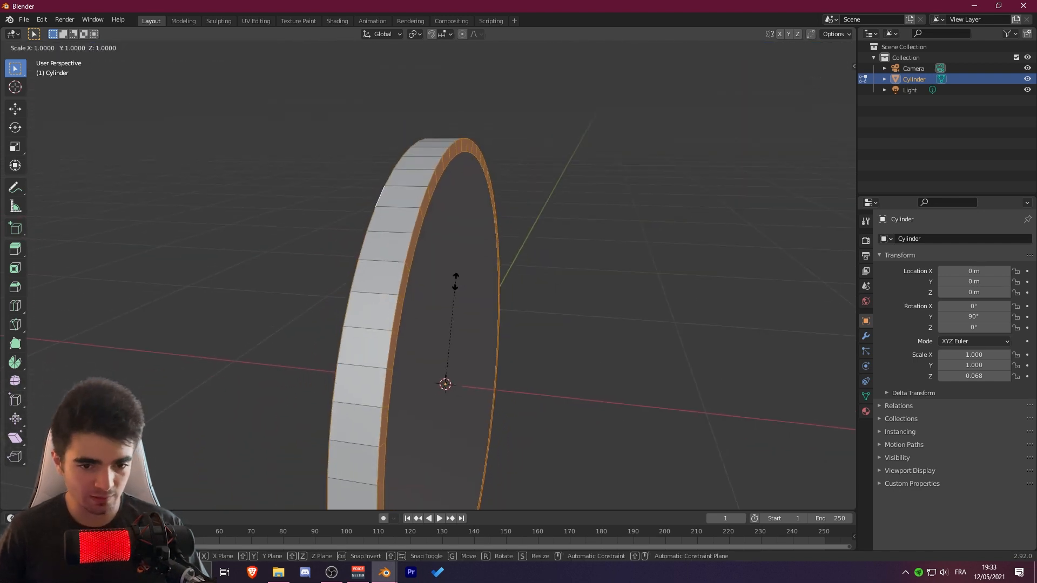
key(x)
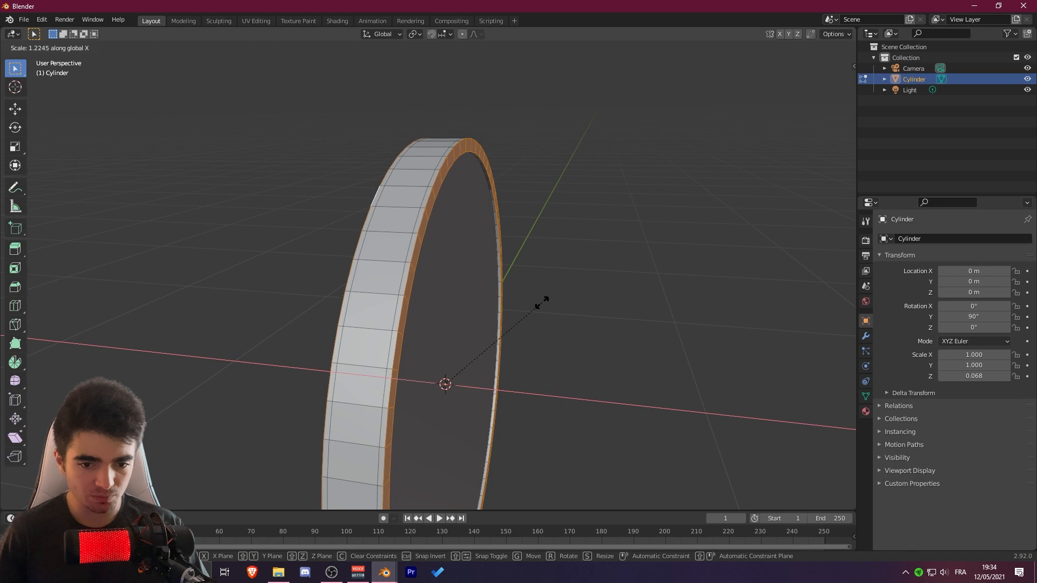
click(541, 302)
middle_drag(483, 301, 451, 216)
Step: Return the coin to Object Mode and apply Shade Smooth to it
key(Tab)
middle_drag(461, 268, 457, 216)
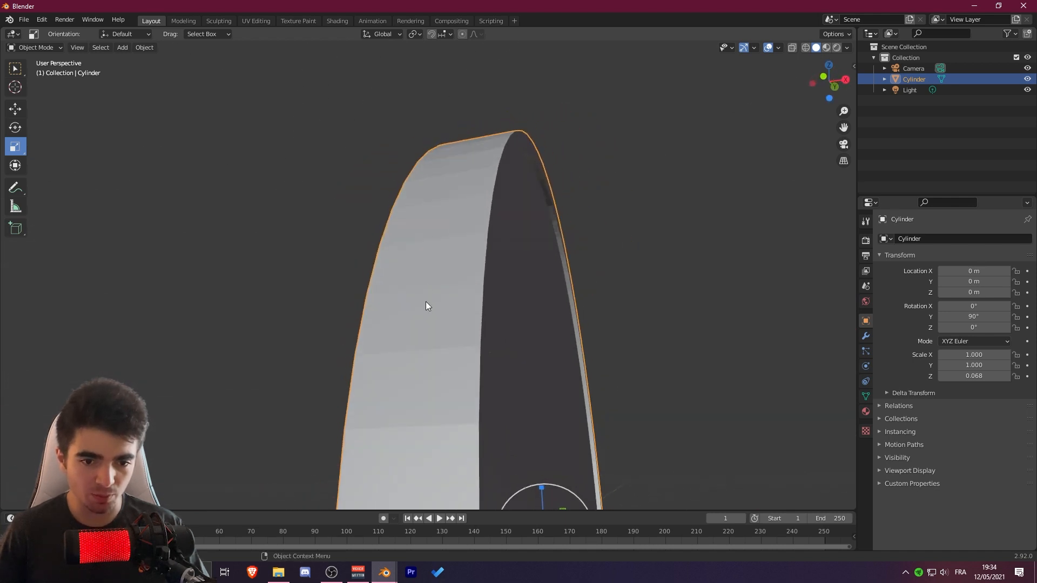
middle_drag(425, 303, 493, 261)
middle_drag(507, 213, 380, 247)
right_click(381, 247)
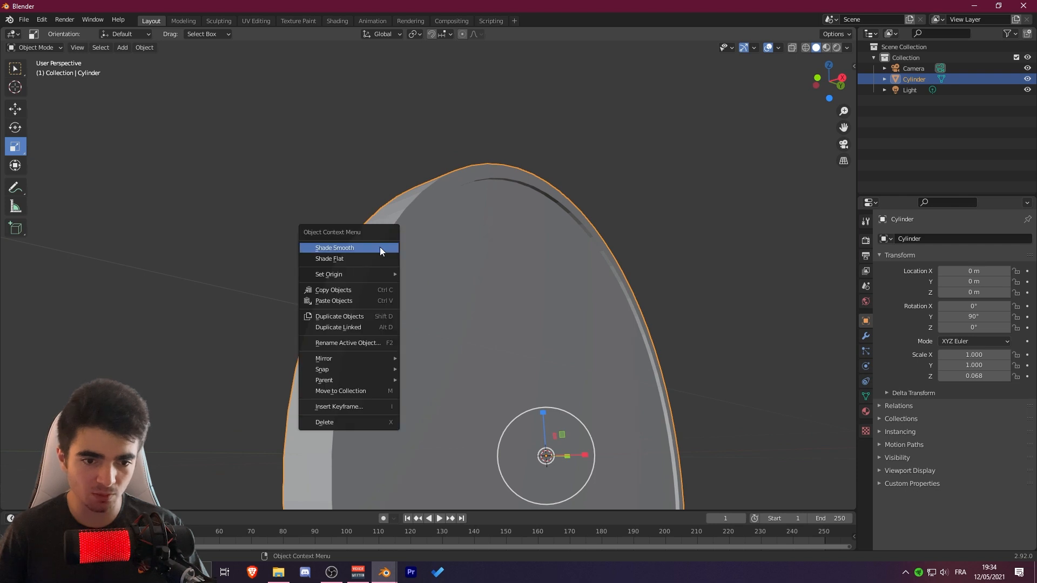
click(331, 252)
middle_drag(354, 253, 364, 259)
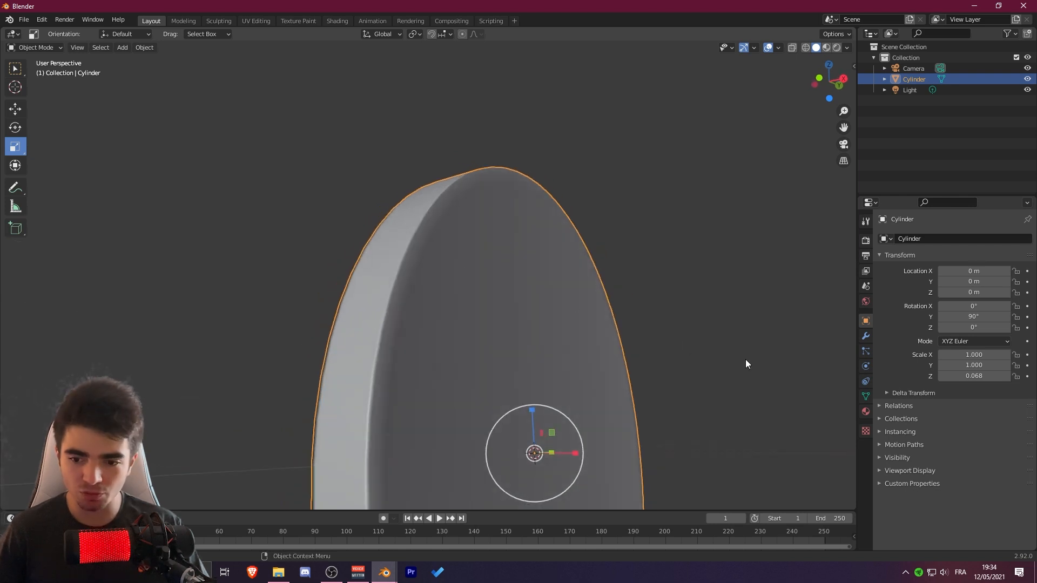
Step: Enable Auto Smooth in the coin mesh's normals settings
click(865, 396)
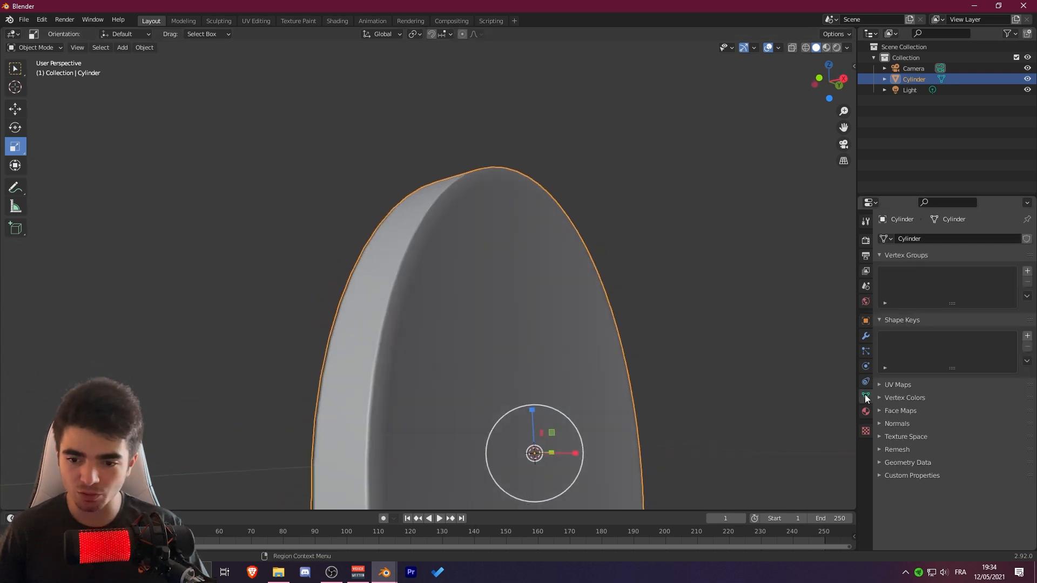
click(889, 423)
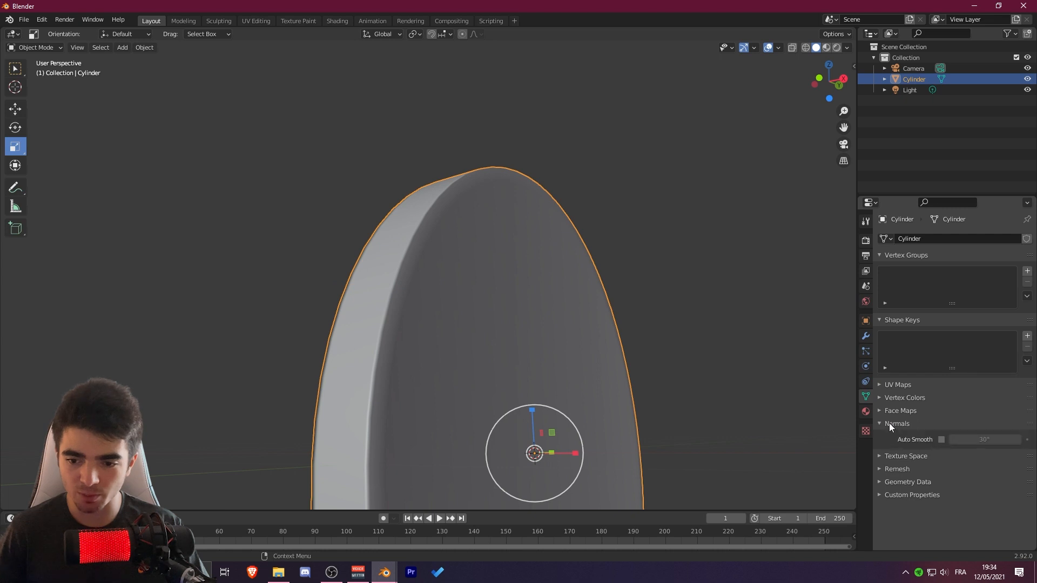
click(941, 439)
middle_drag(613, 325, 573, 346)
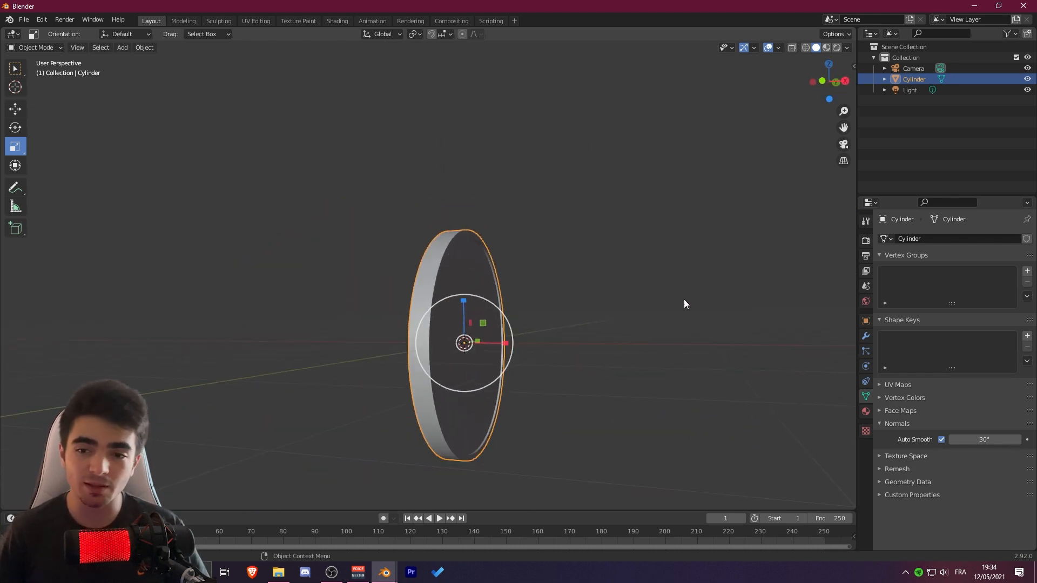
Step: Switch to the Shading workspace and show the coin straight on in the Right Orthographic view
middle_drag(665, 215, 555, 282)
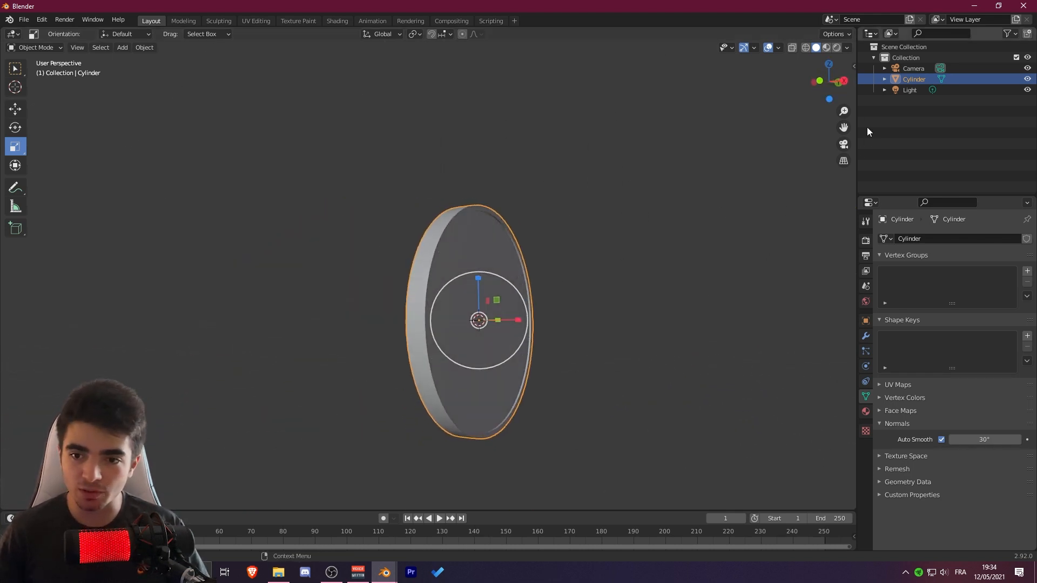
drag(792, 92, 700, 215)
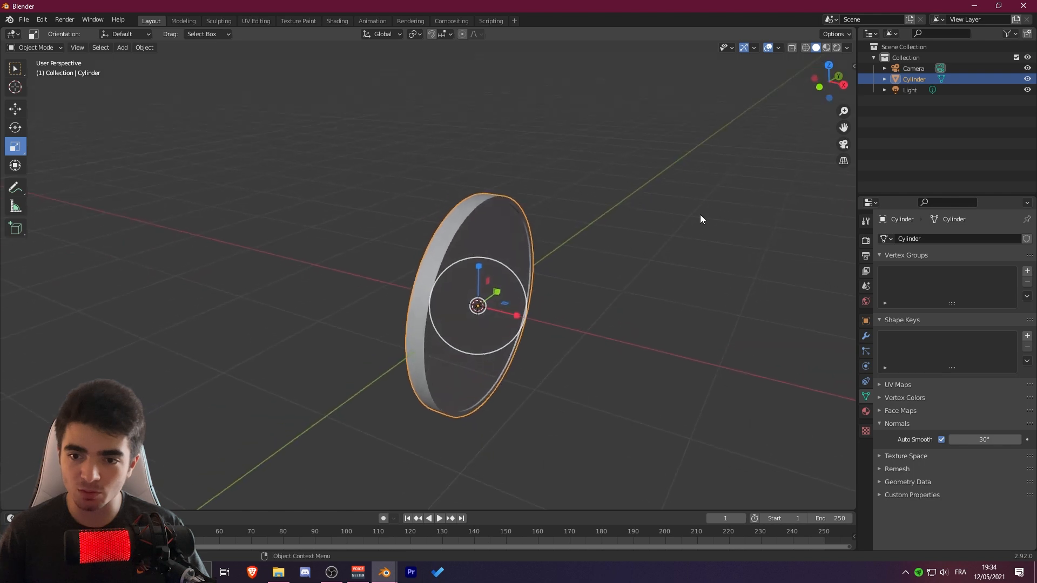
click(844, 85)
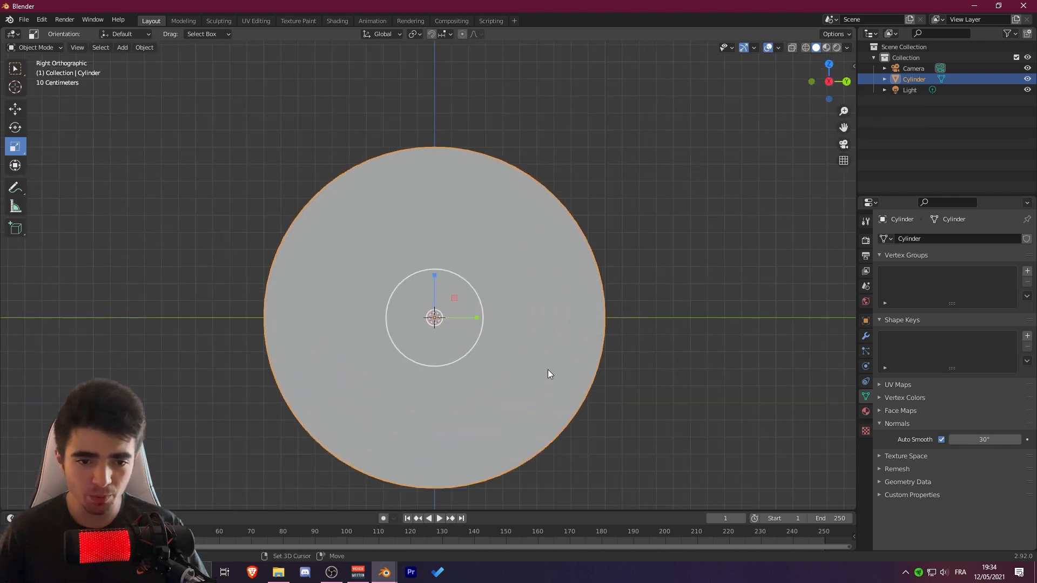
shift+middle_drag(548, 369, 536, 346)
shift+middle_drag(543, 310, 543, 299)
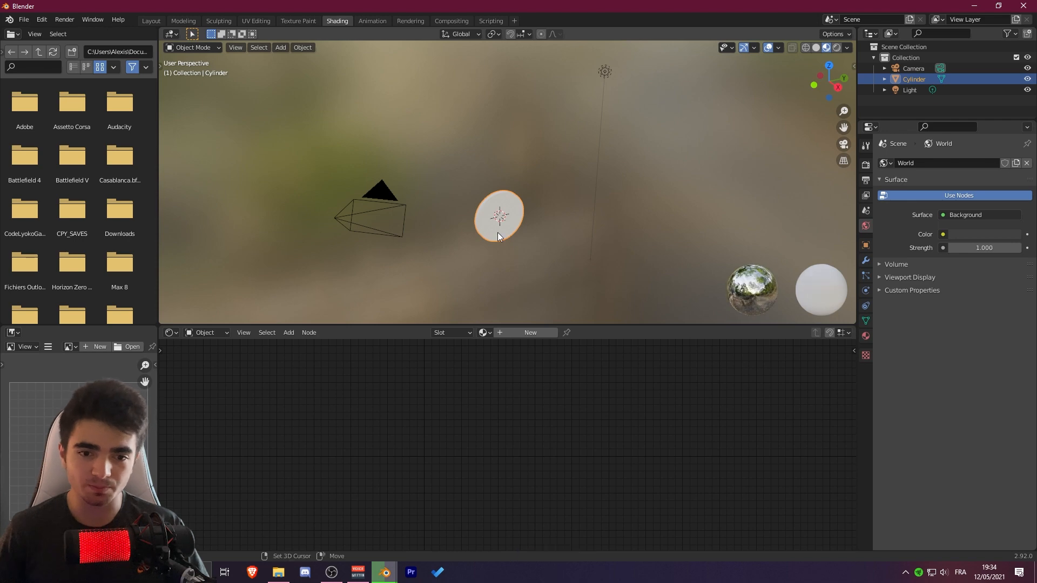
middle_drag(566, 217, 575, 209)
scroll(575, 209, up, 4)
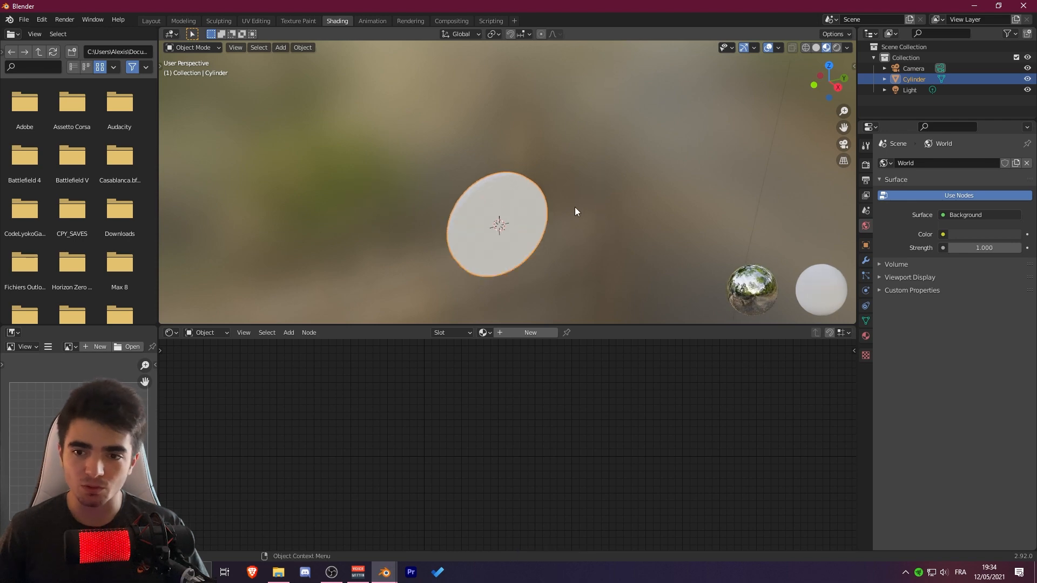
click(838, 86)
scroll(610, 265, up, 2)
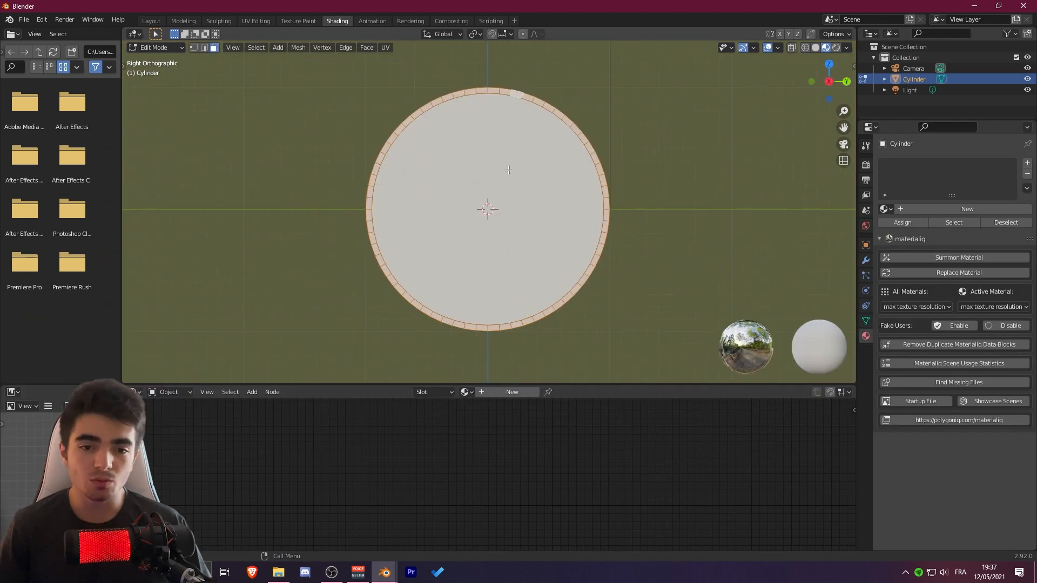
Step: Select the inner circular faces on both sides of the coin in Edit Mode and return to the Right Orthographic view
middle_drag(500, 176, 676, 185)
click(516, 140)
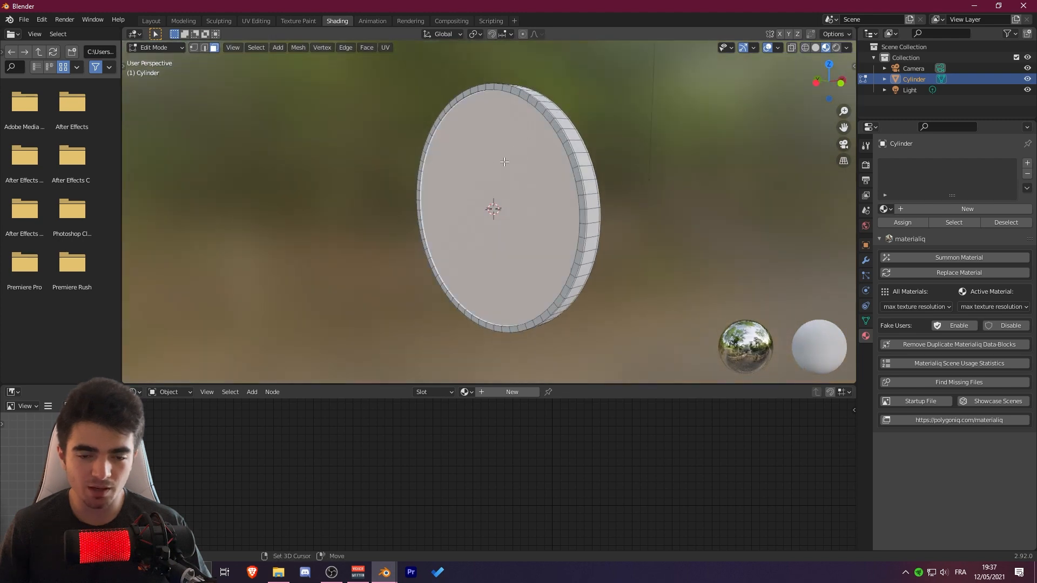
middle_drag(504, 161, 463, 155)
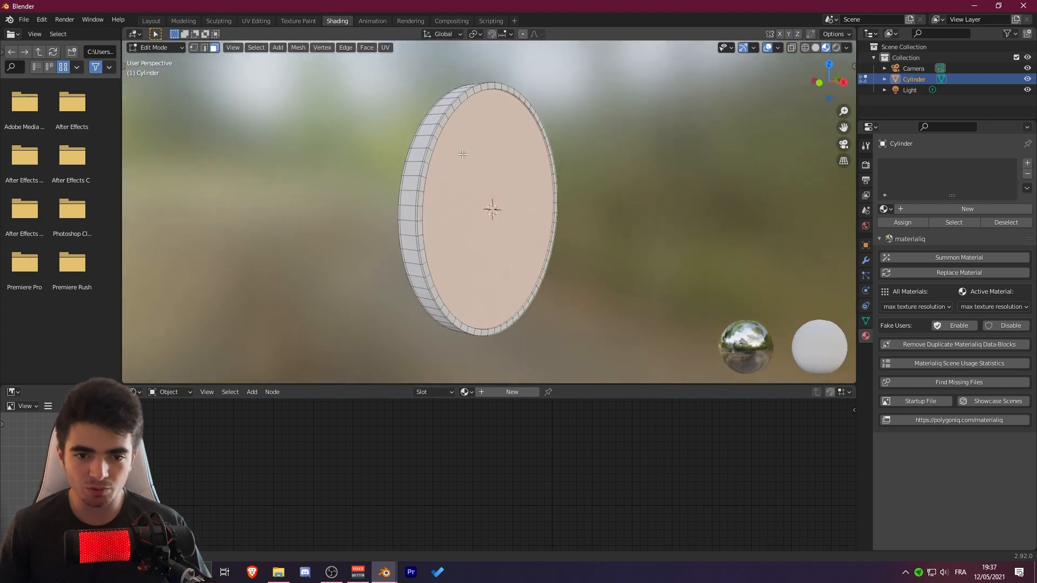
click(843, 82)
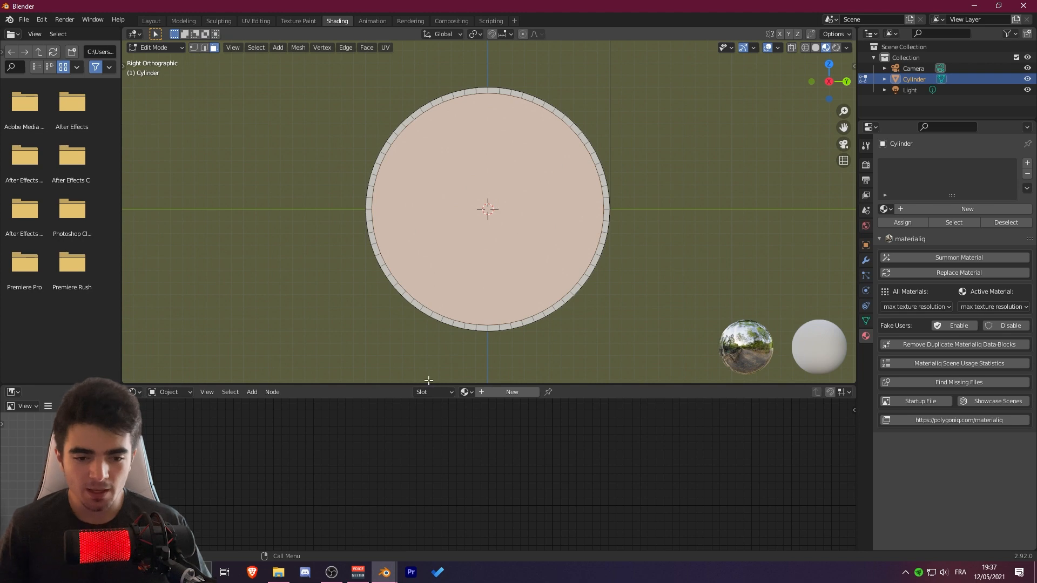
Step: Create a new material on the coin and name it Coin
click(495, 394)
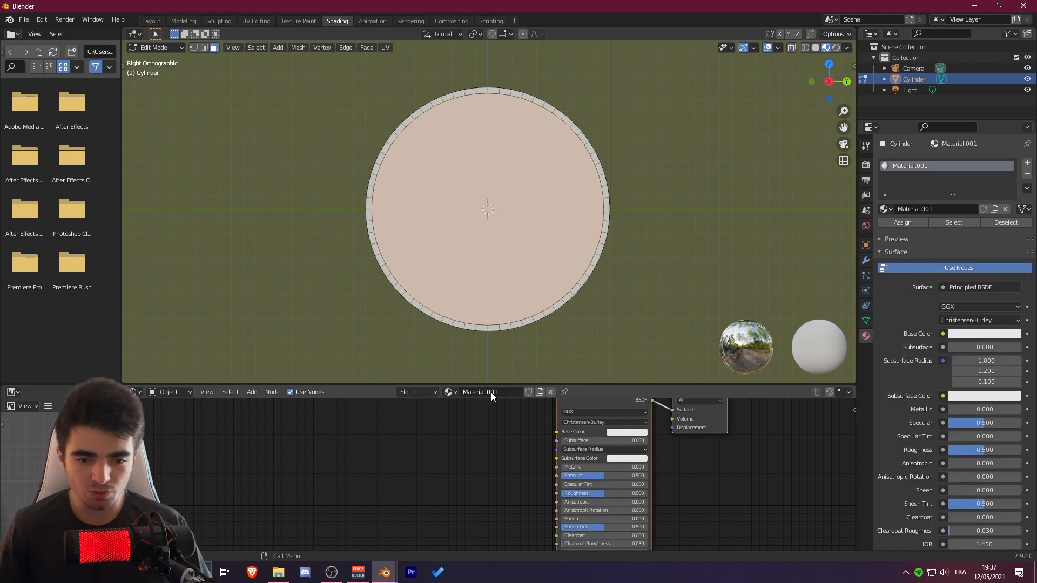
click(491, 392)
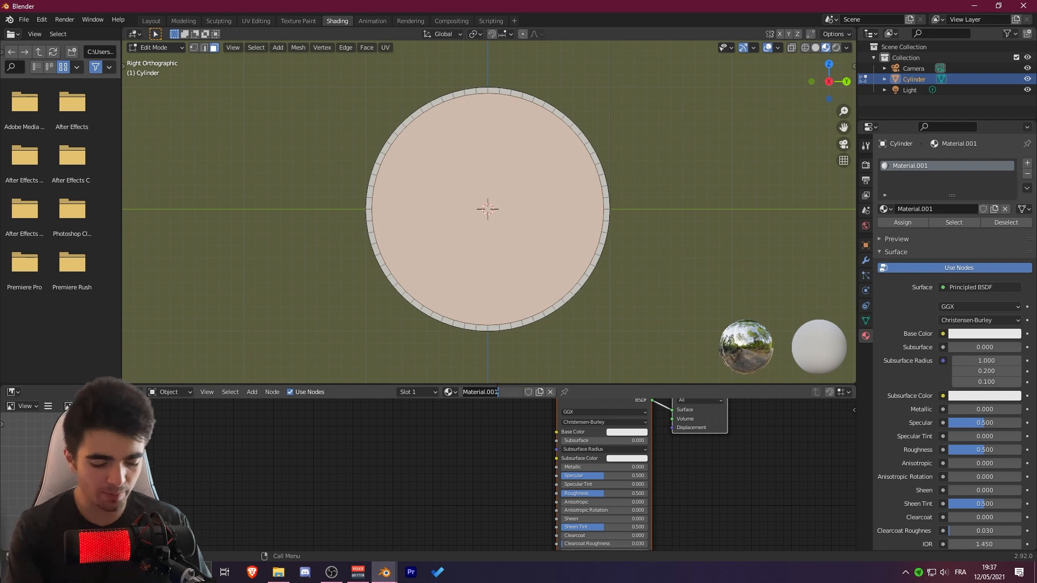
text(Coin)
key(Return)
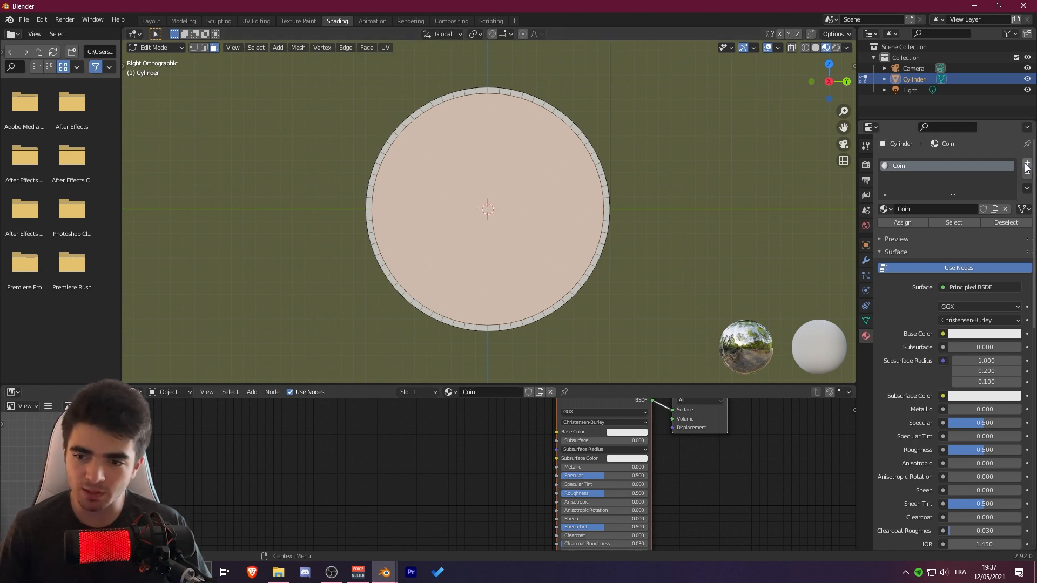
Step: Add a second material slot to the coin with a new material named BTC
click(865, 306)
click(866, 337)
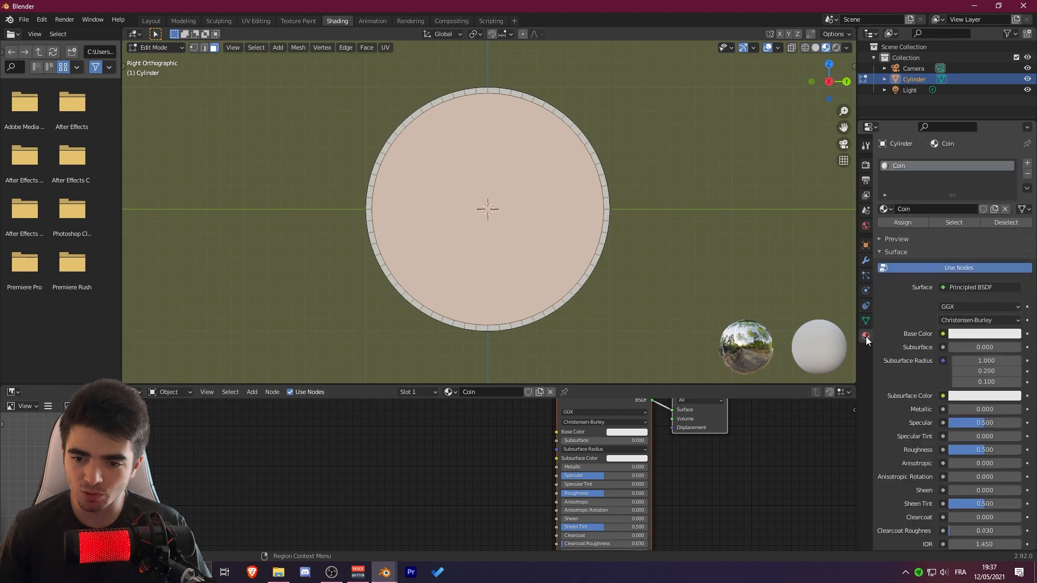
click(1027, 164)
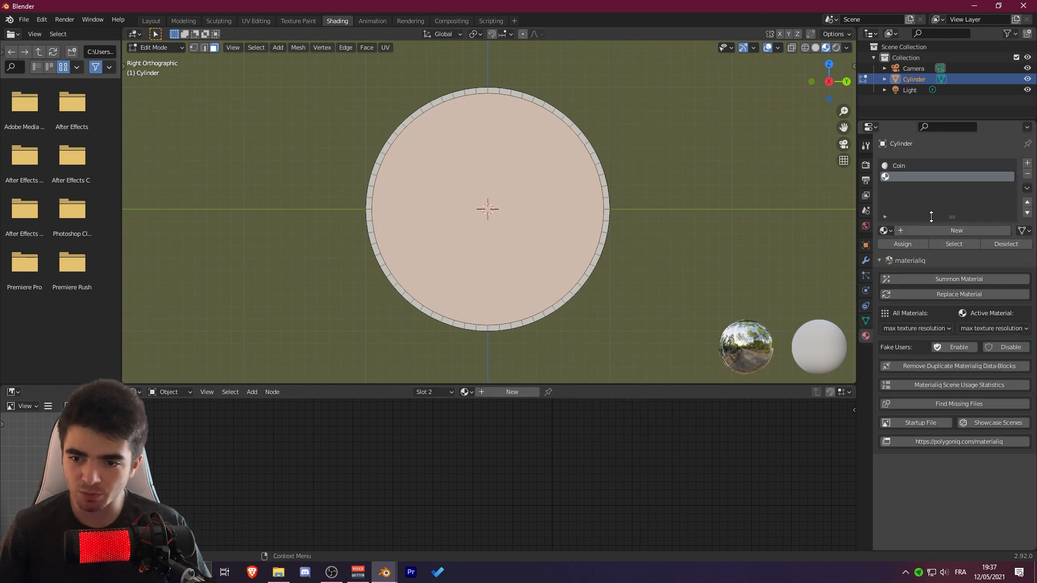
click(920, 229)
double_click(926, 230)
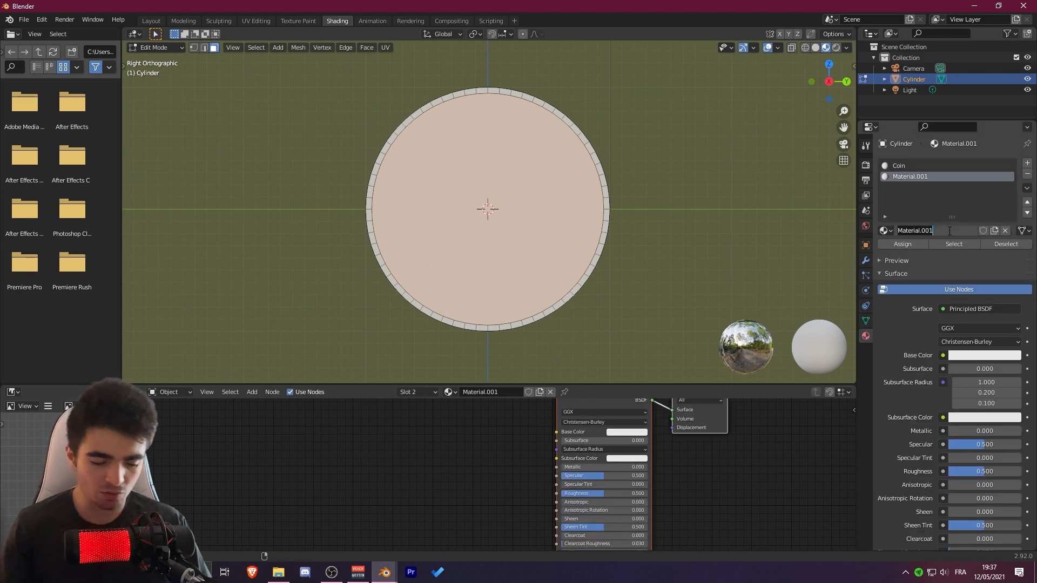
text(BTC)
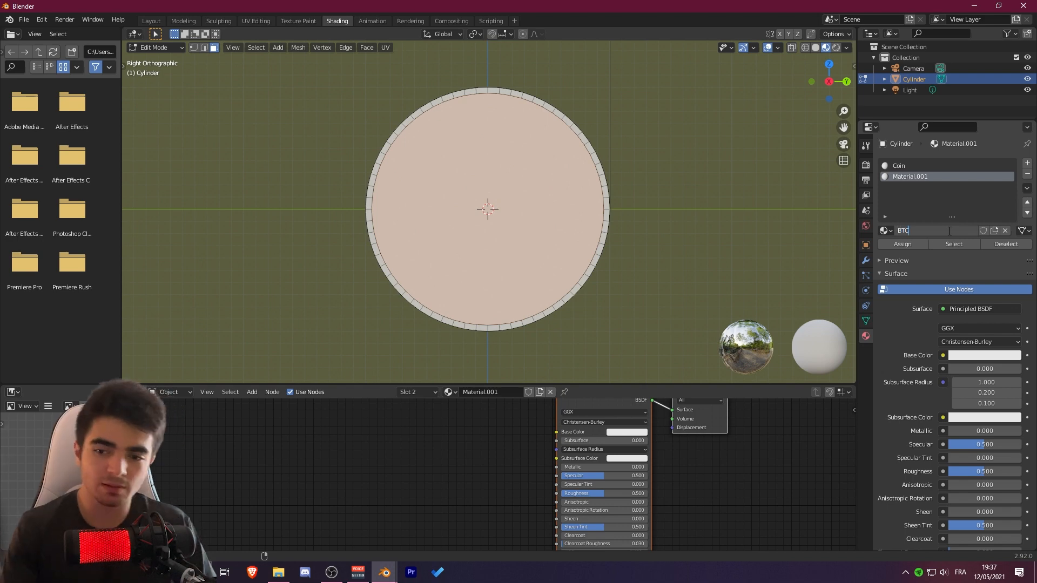
key(Return)
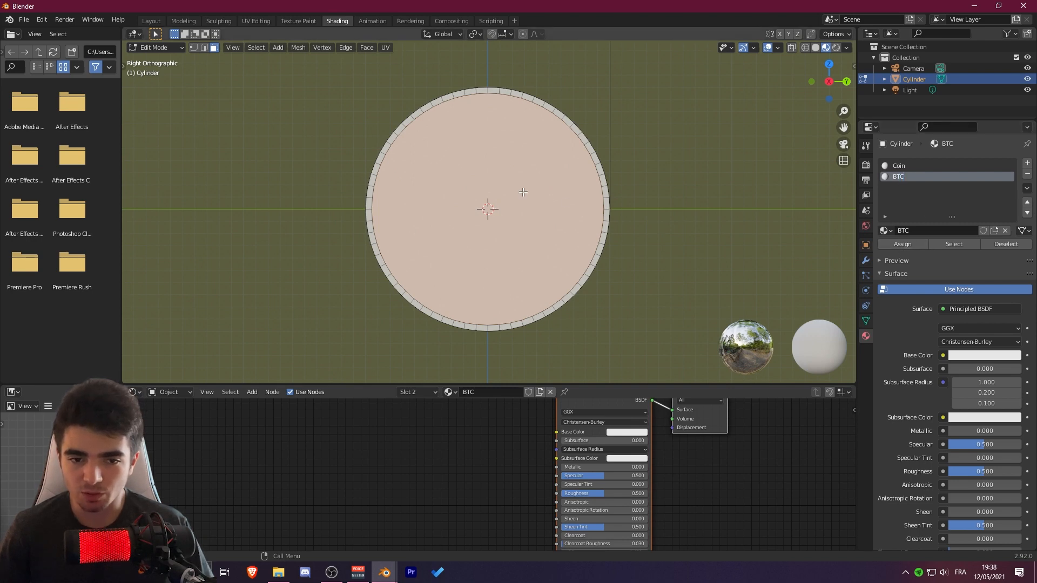
middle_drag(540, 199, 594, 177)
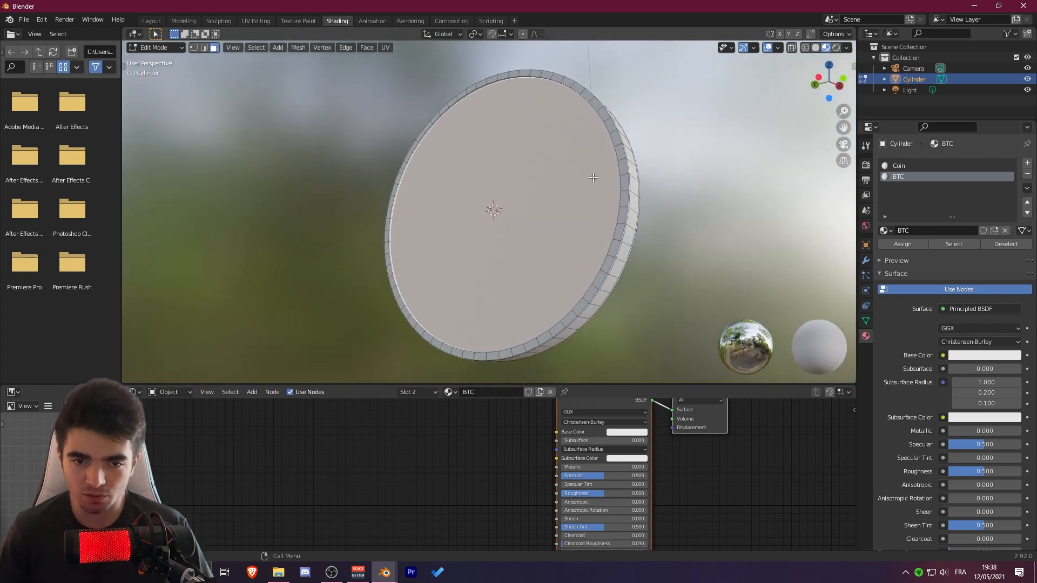
click(839, 85)
scroll(725, 178, down, 1)
scroll(725, 177, up, 1)
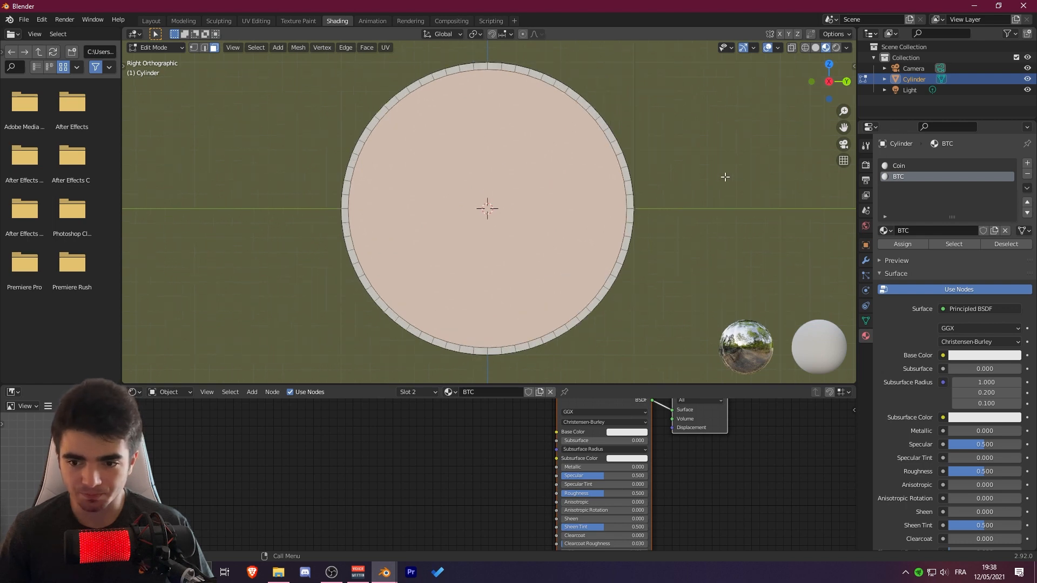
shift+middle_drag(725, 177, 714, 173)
Step: Enlarge the Shader Editor and add an Image Texture node before the Principled BSDF in the BTC material
scroll(510, 446, down, 6)
middle_drag(510, 444, 531, 473)
scroll(531, 477, up, 3)
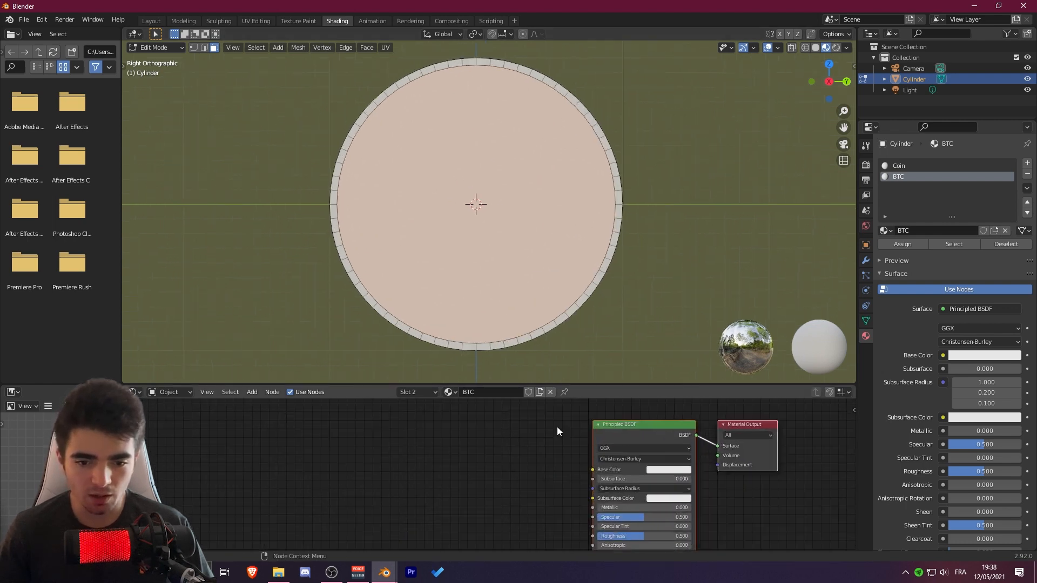
drag(599, 385, 594, 312)
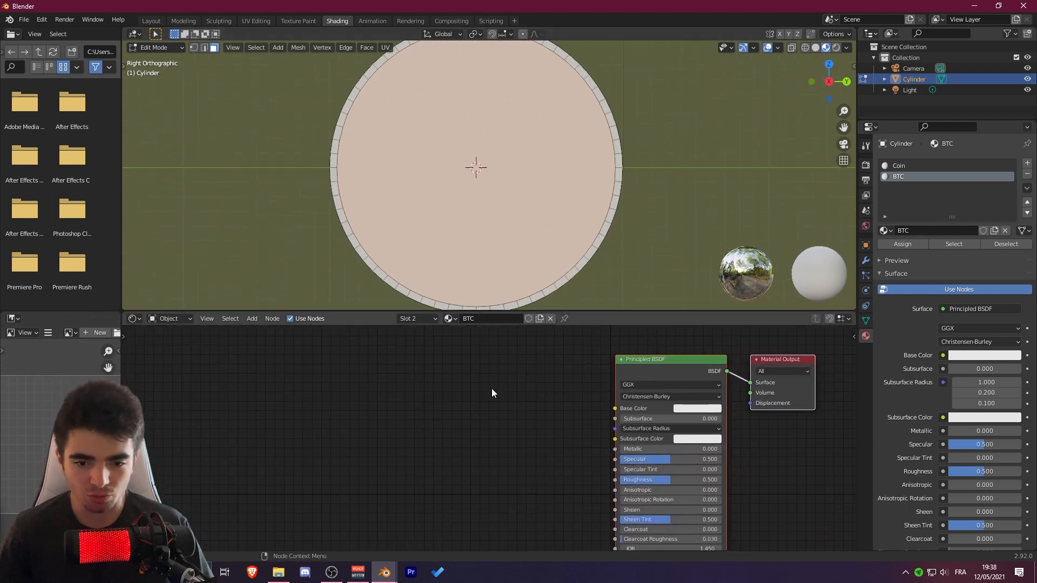
key(shift+a)
mouse_move(491, 389)
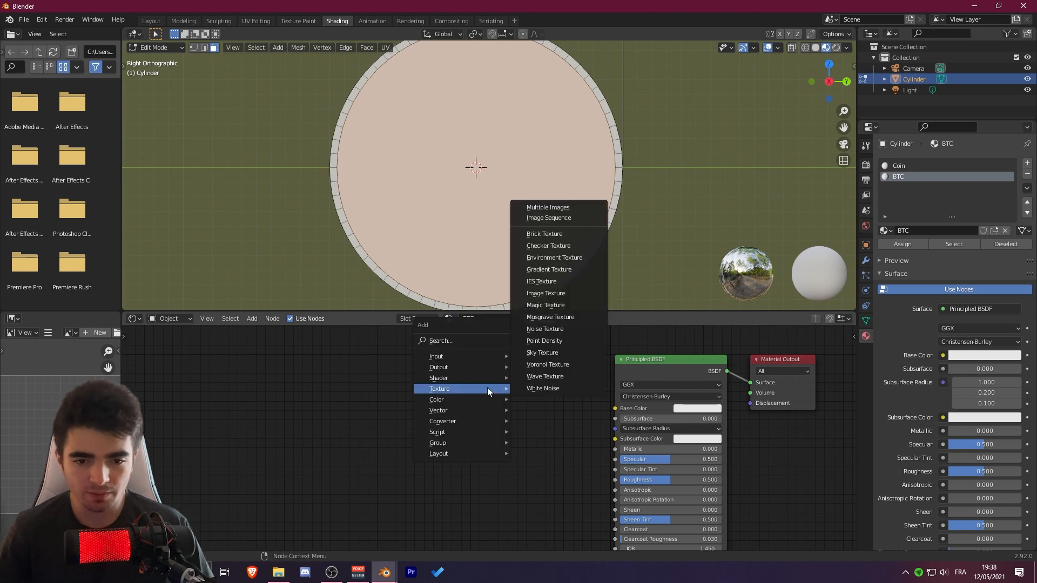
click(563, 294)
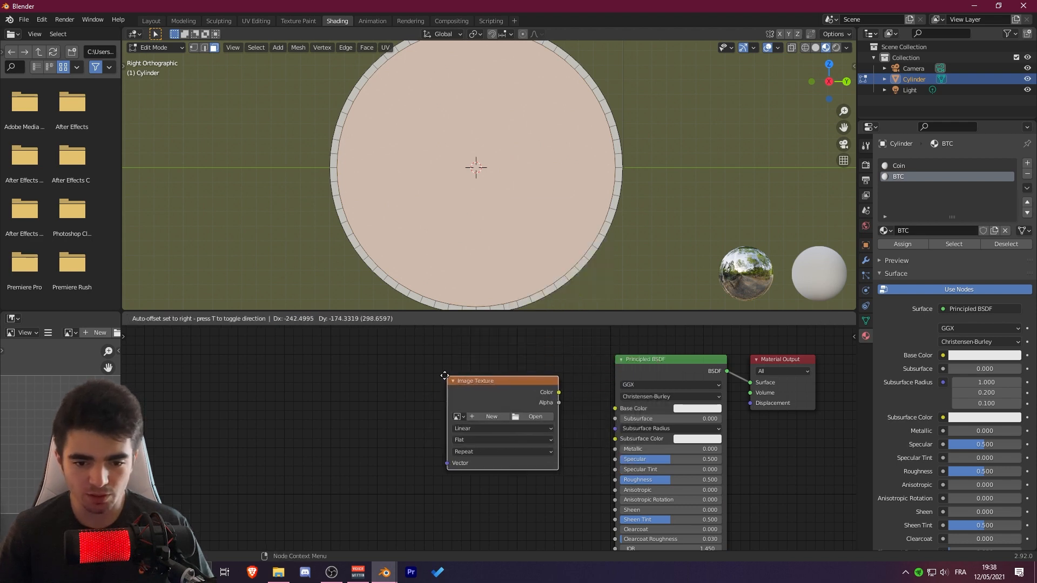
click(428, 381)
Step: Load the Bitcoin logo JPG into the Image Texture node and connect its Color output to the Principled BSDF's Base Color
click(522, 413)
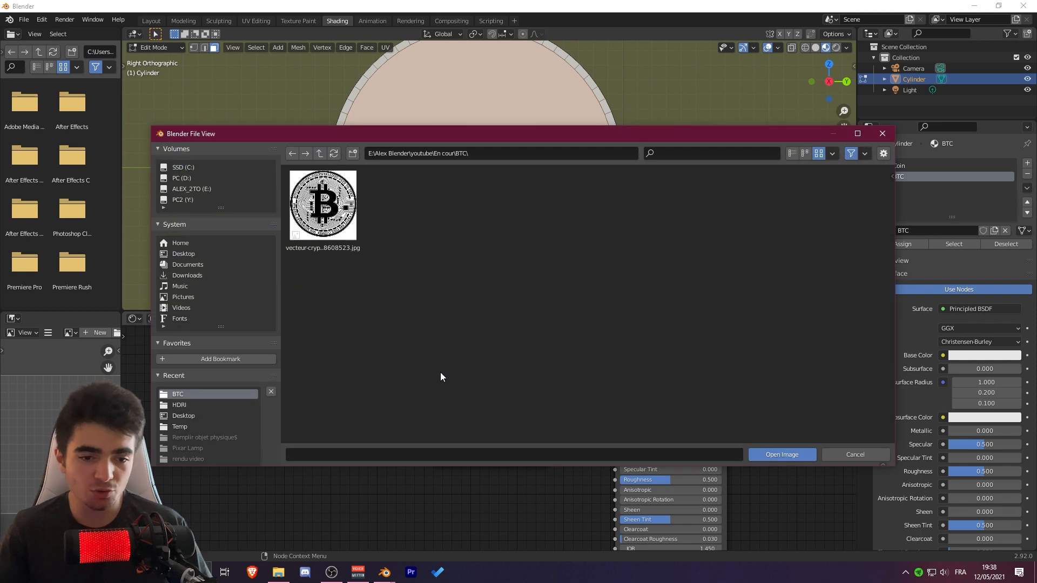
click(323, 205)
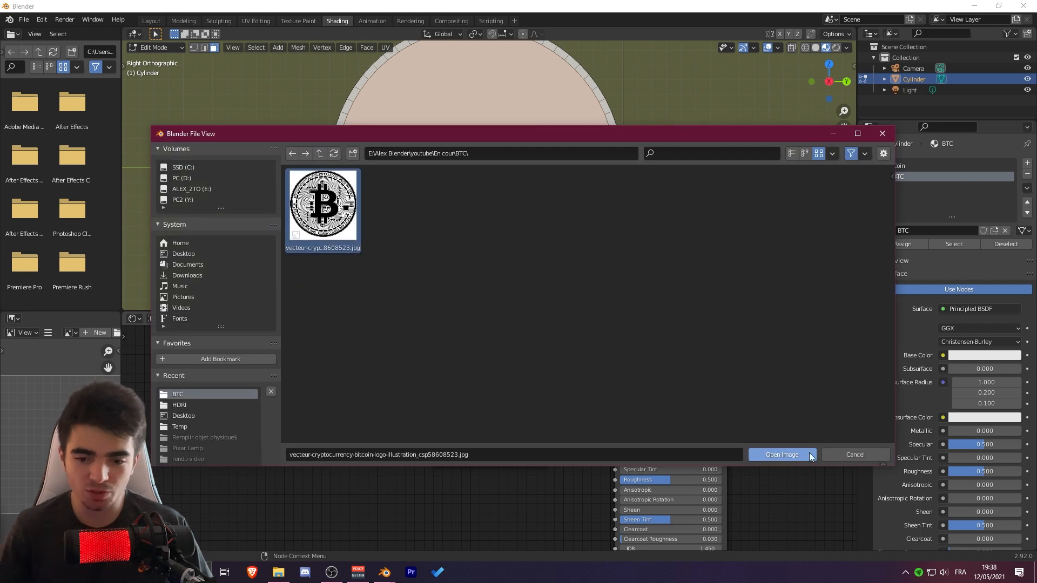
click(782, 455)
drag(502, 387, 615, 408)
scroll(422, 208, down, 1)
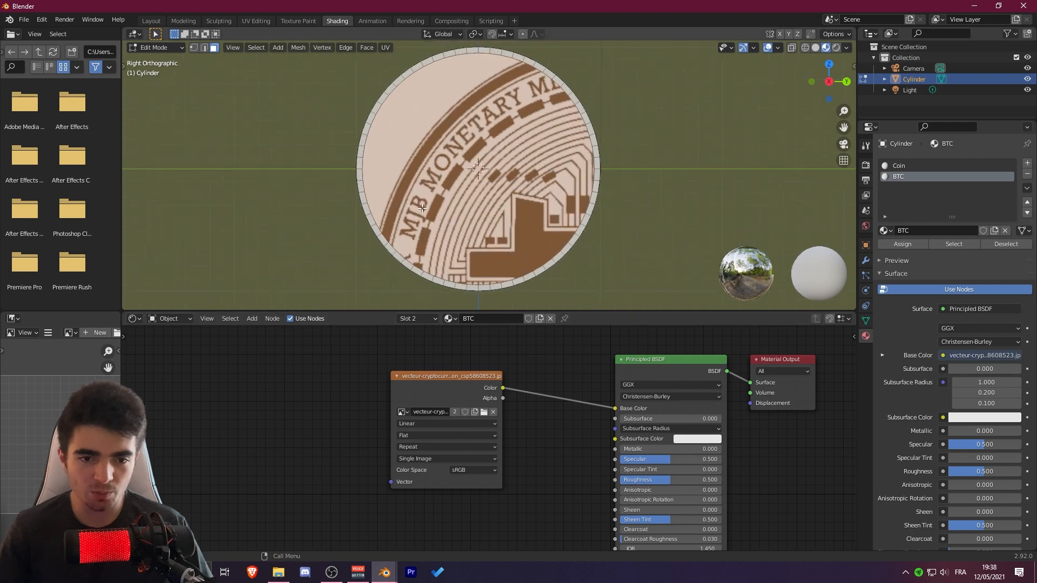
Step: Enlarge the 3D viewport, change the File Browser area to an Image Editor and widen it to show the whole logo
drag(363, 312, 363, 372)
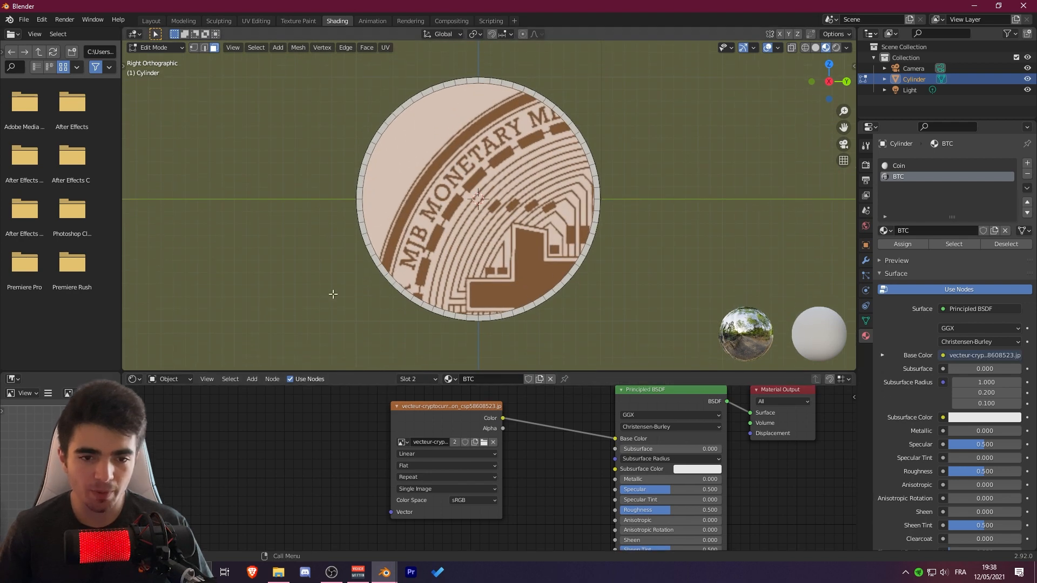
click(13, 34)
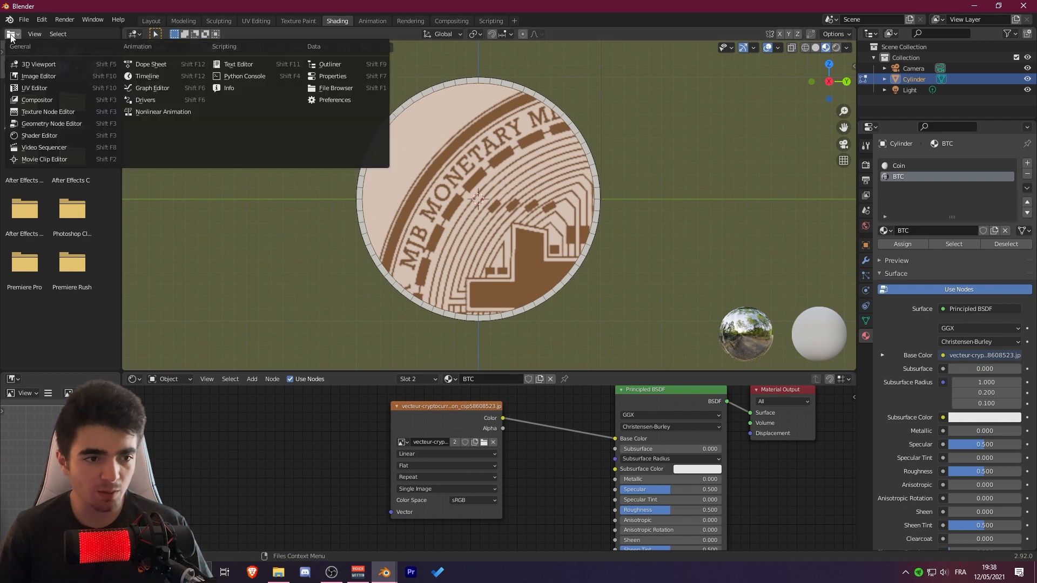
click(32, 76)
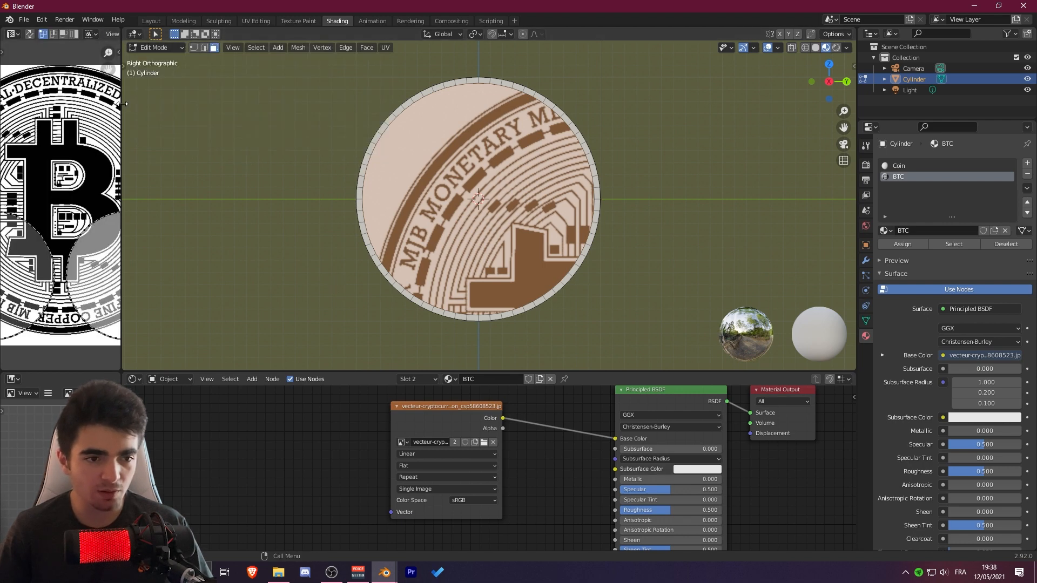
drag(122, 108, 310, 142)
Step: Unwrap the coin's selected inner faces with Project from View
scroll(566, 180, up, 2)
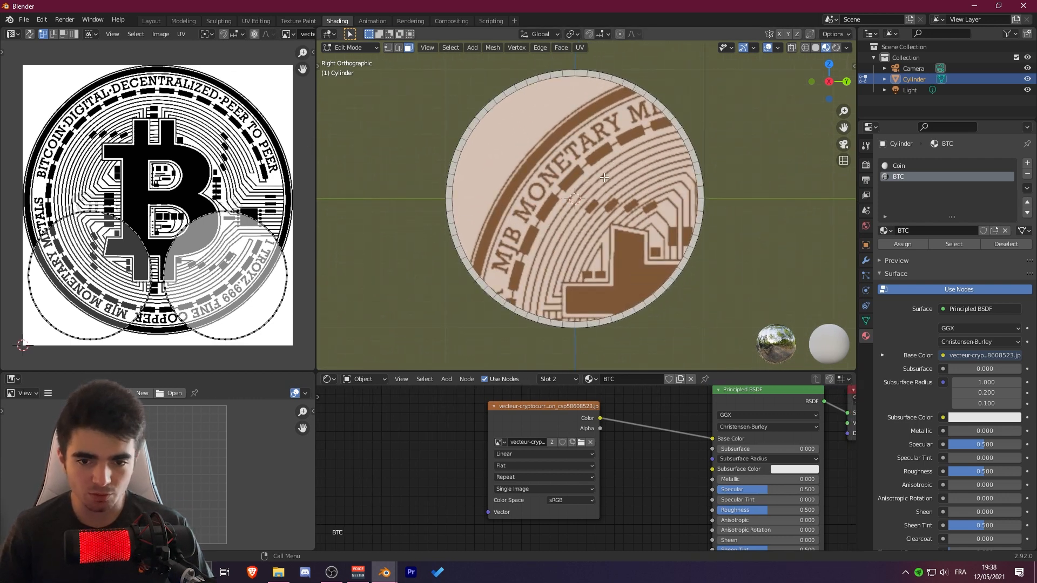
key(u)
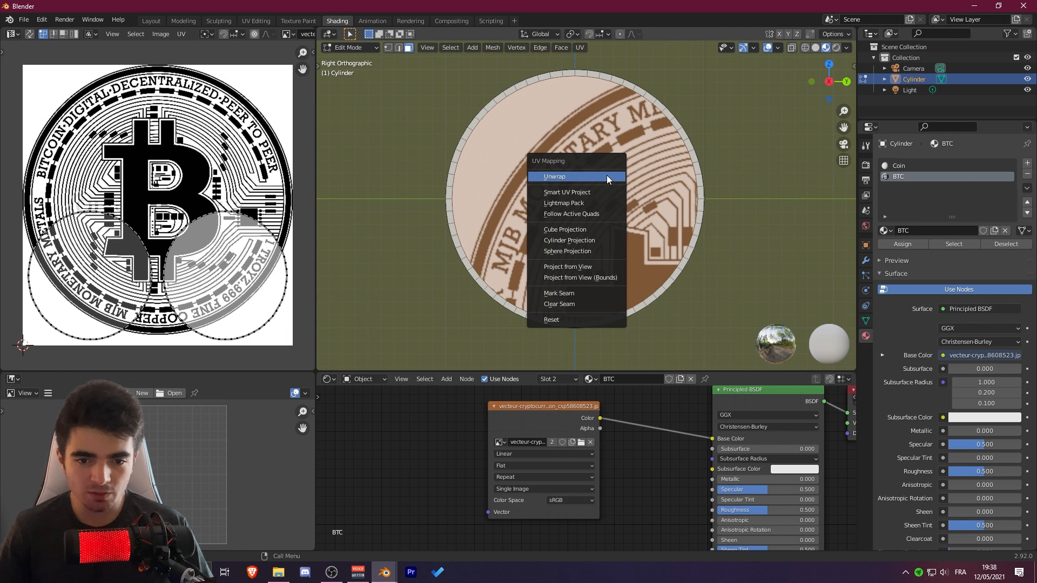
click(598, 266)
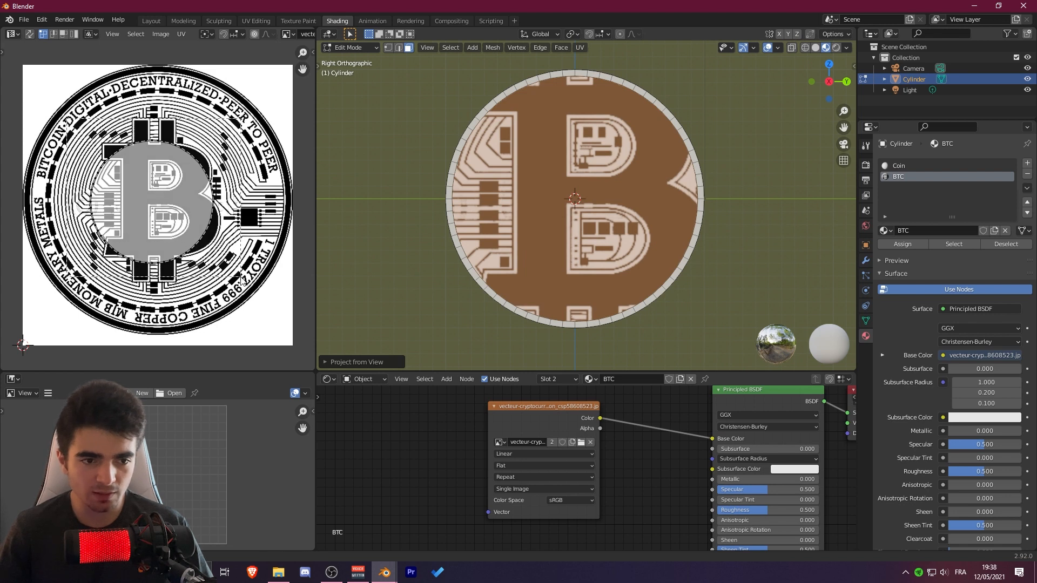
Step: Select all the UVs and scale them up about 2 times to cover the Bitcoin logo
key(a)
scroll(478, 192, down, 2)
scroll(478, 193, up, 1)
middle_drag(477, 193, 518, 127)
click(846, 85)
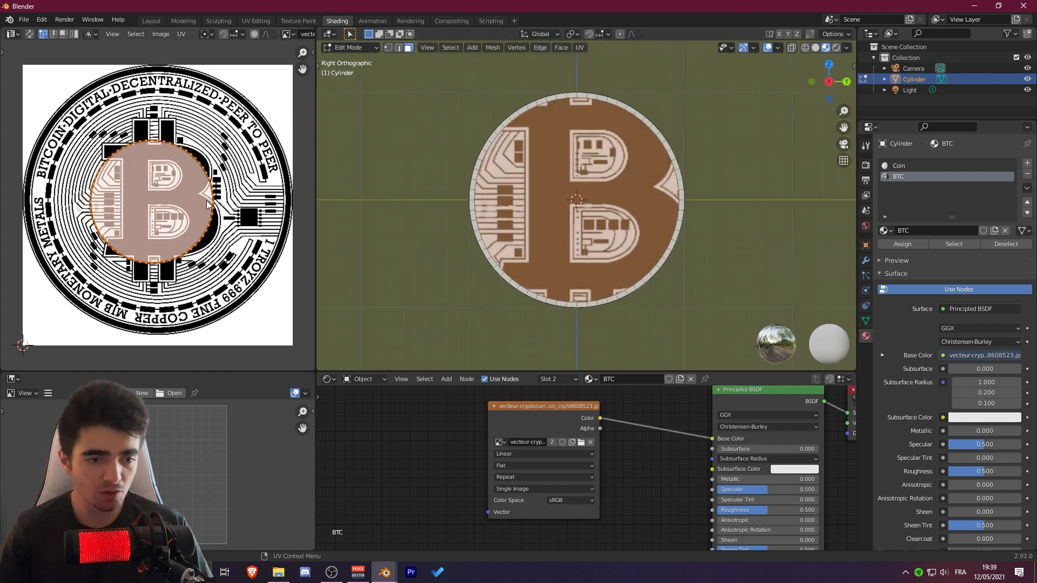
key(s)
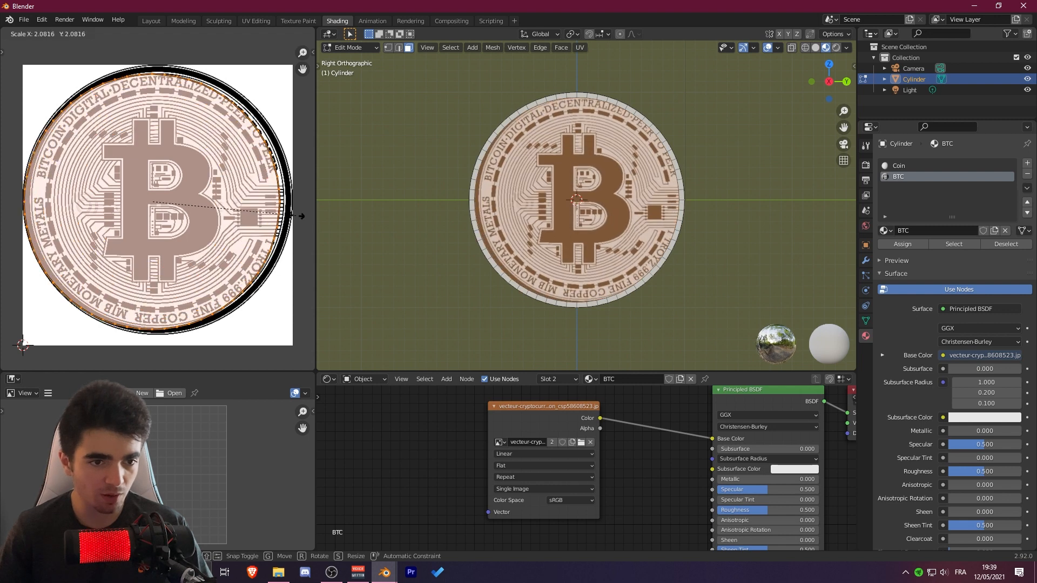
click(289, 220)
Step: Centre the UV circle on the logo and scale it down slightly to about 0.98 to fit inside the black outer ring
key(g)
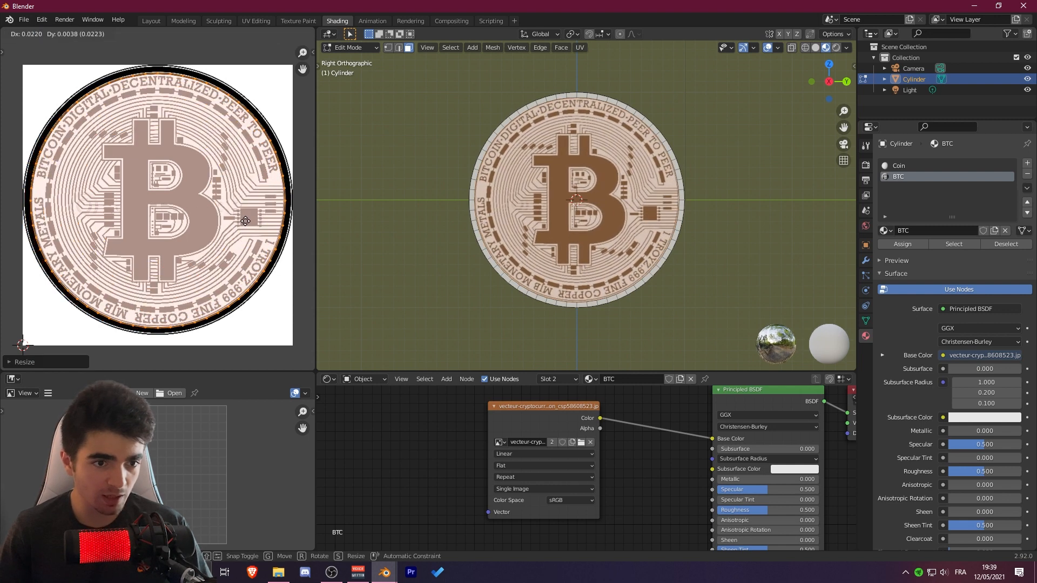
click(245, 220)
key(s)
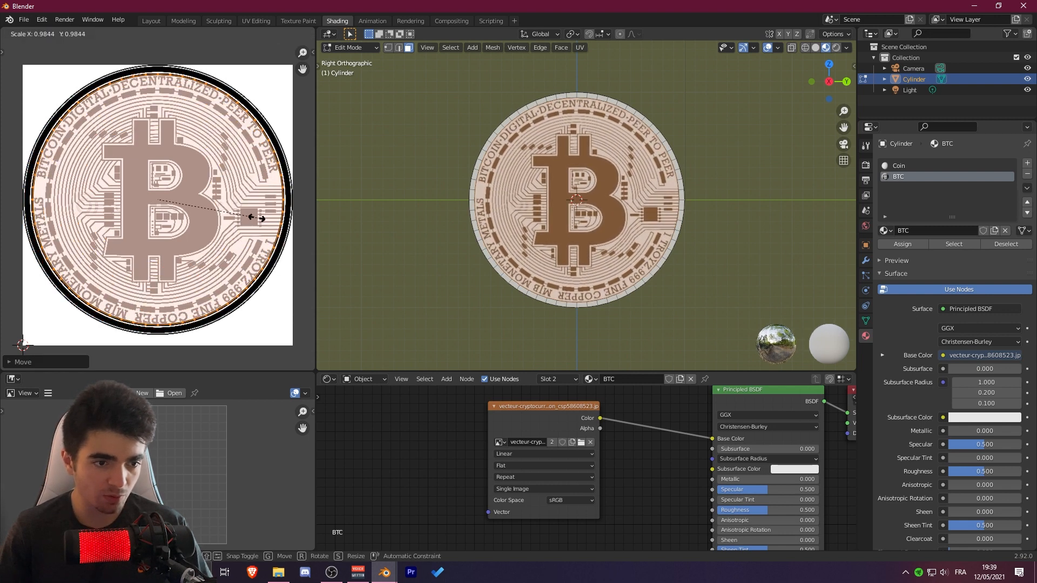
click(257, 219)
key(g)
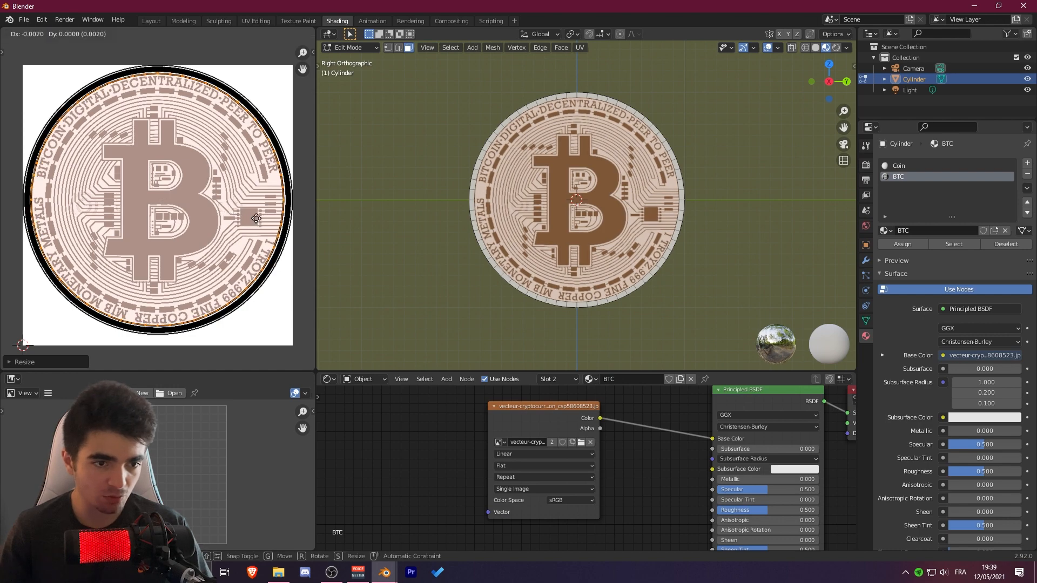
click(256, 218)
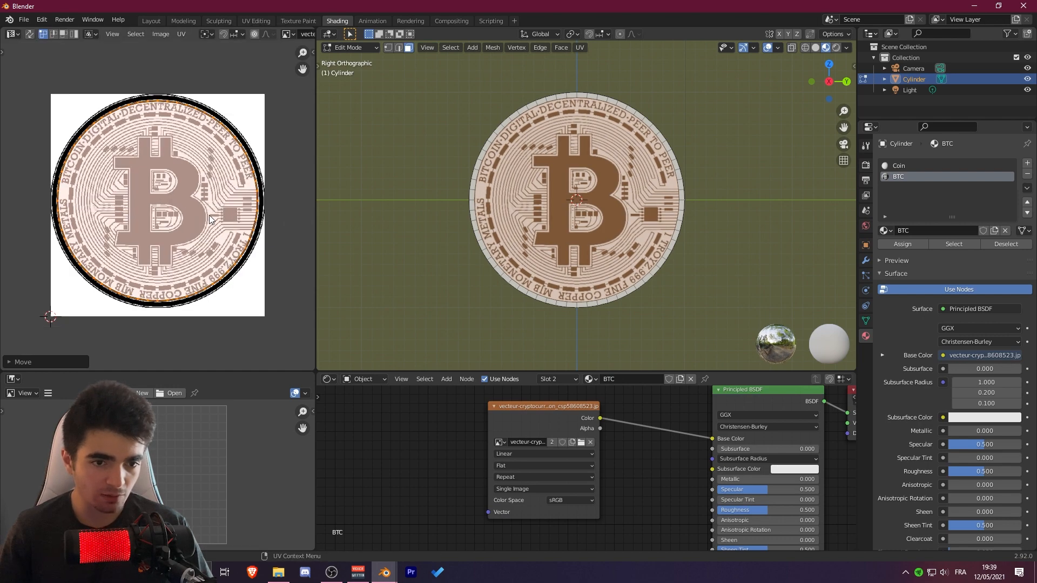
key(g)
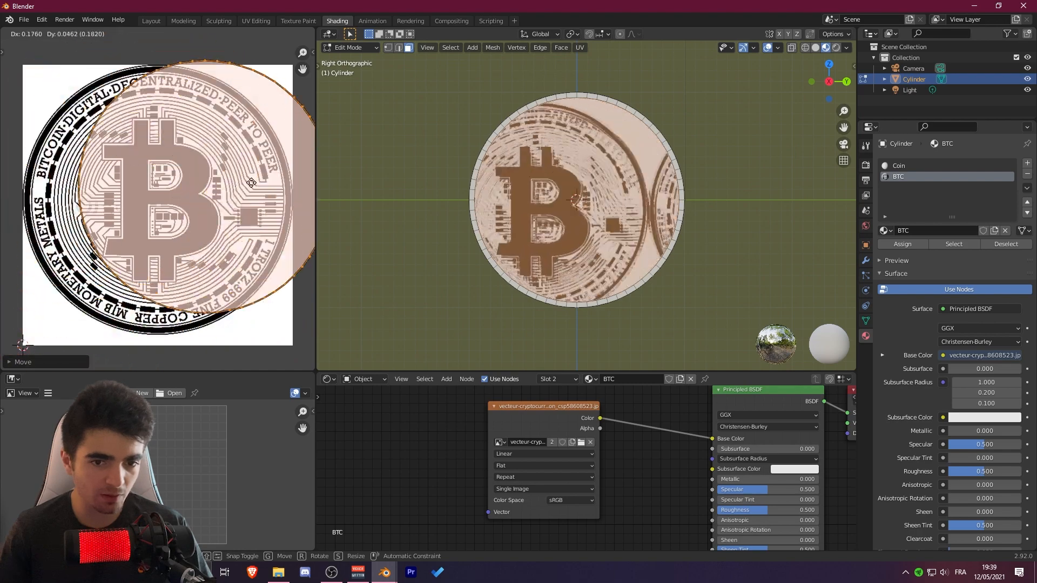
click(234, 172)
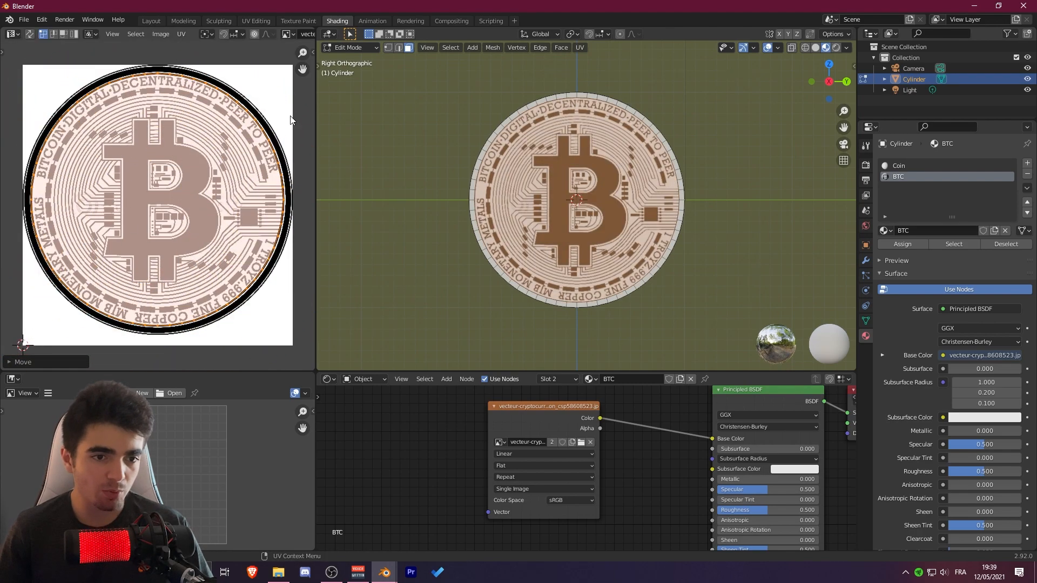
key(s)
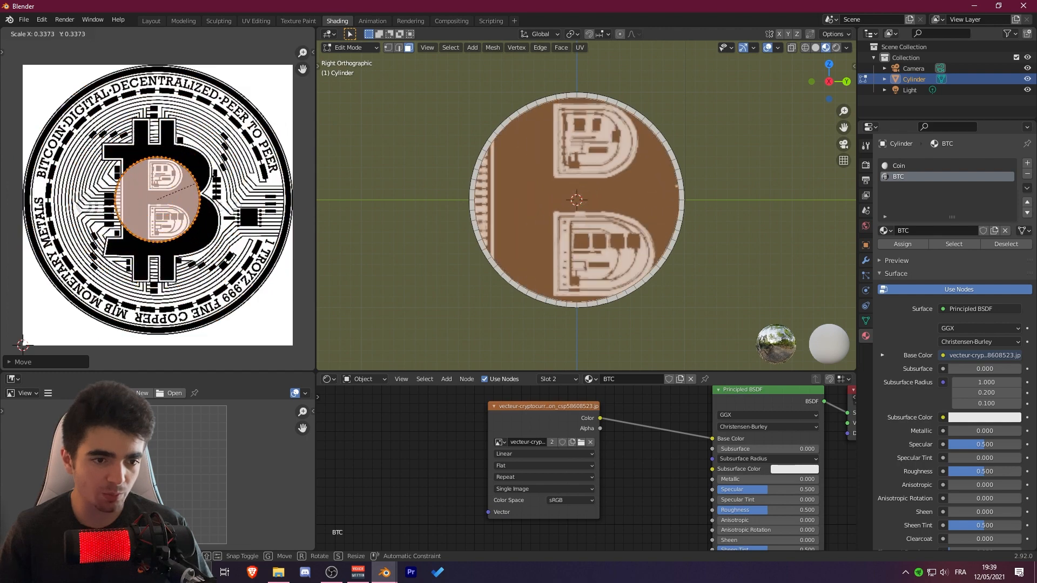
click(306, 144)
scroll(565, 224, up, 1)
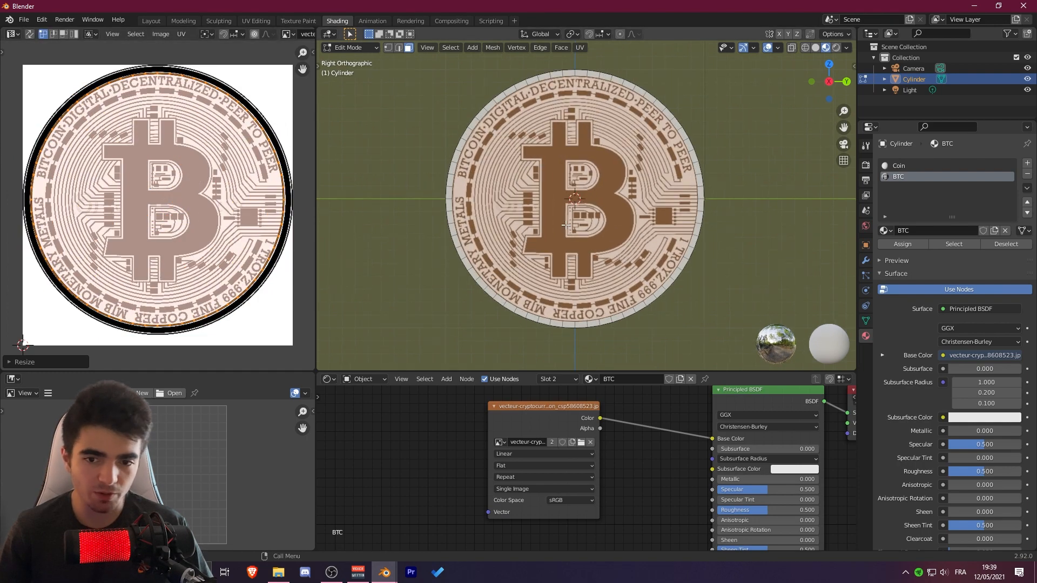
middle_drag(599, 216, 754, 148)
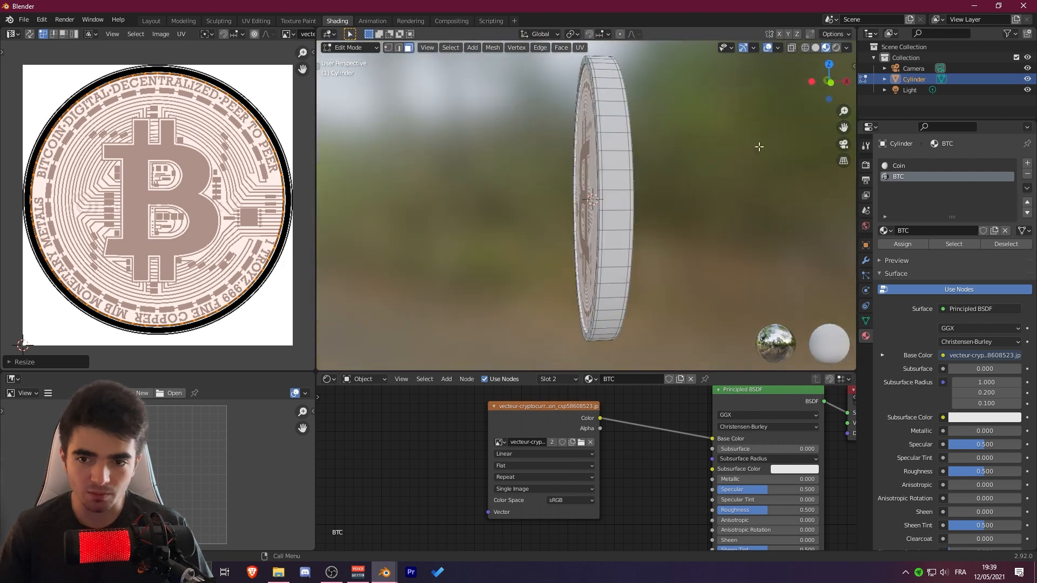
click(842, 82)
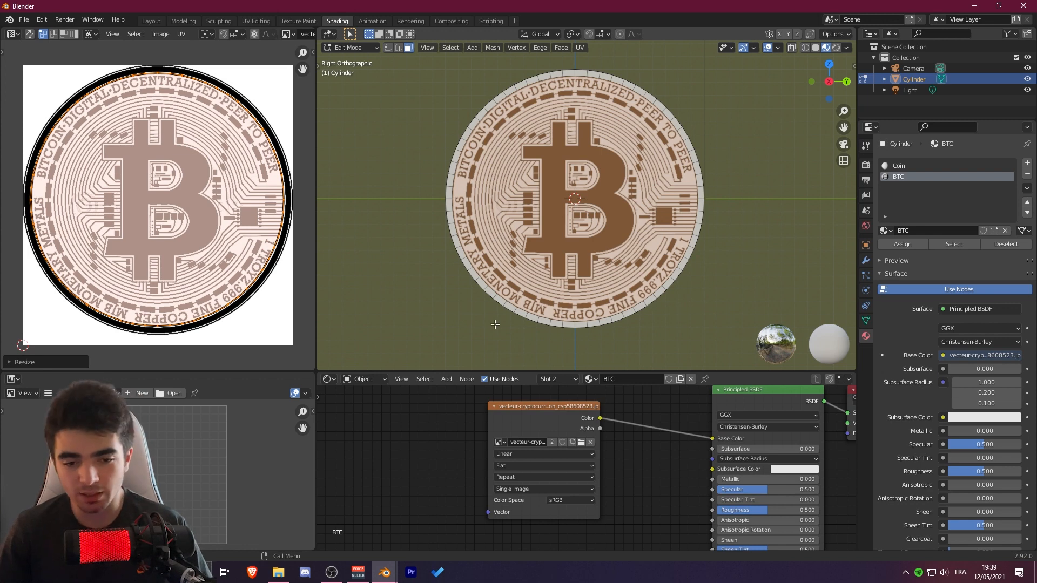
Step: Narrow the Image Editor and move the Image Texture node farther from the Principled BSDF to make room between them
drag(321, 204, 186, 204)
scroll(294, 516, down, 3)
middle_drag(322, 511, 354, 519)
scroll(378, 517, up, 3)
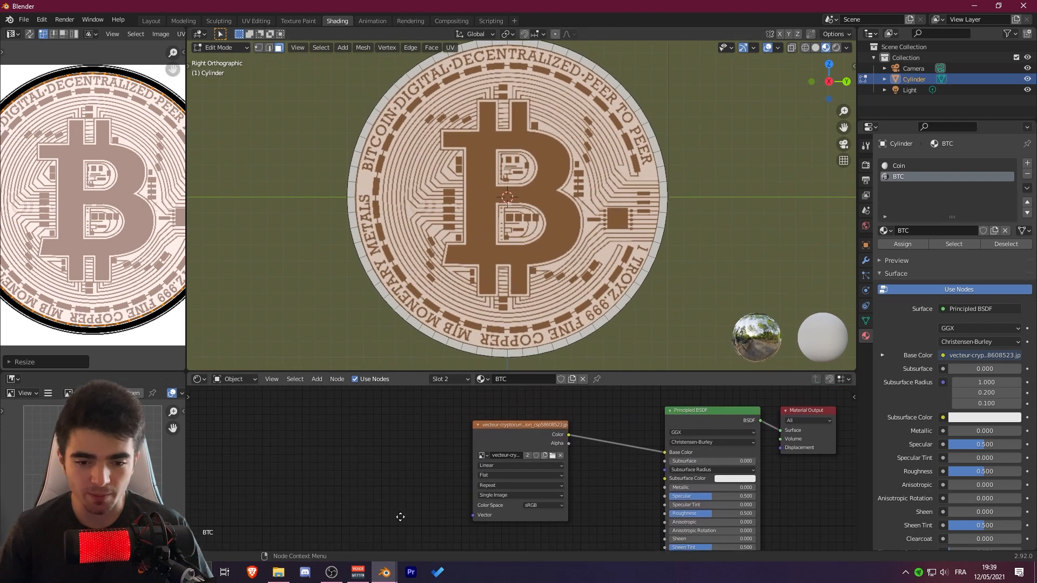
drag(500, 425, 450, 433)
middle_drag(559, 495, 508, 486)
scroll(531, 476, up, 2)
mouse_move(425, 427)
mouse_down()
mouse_move(411, 427)
mouse_move(417, 419)
mouse_up()
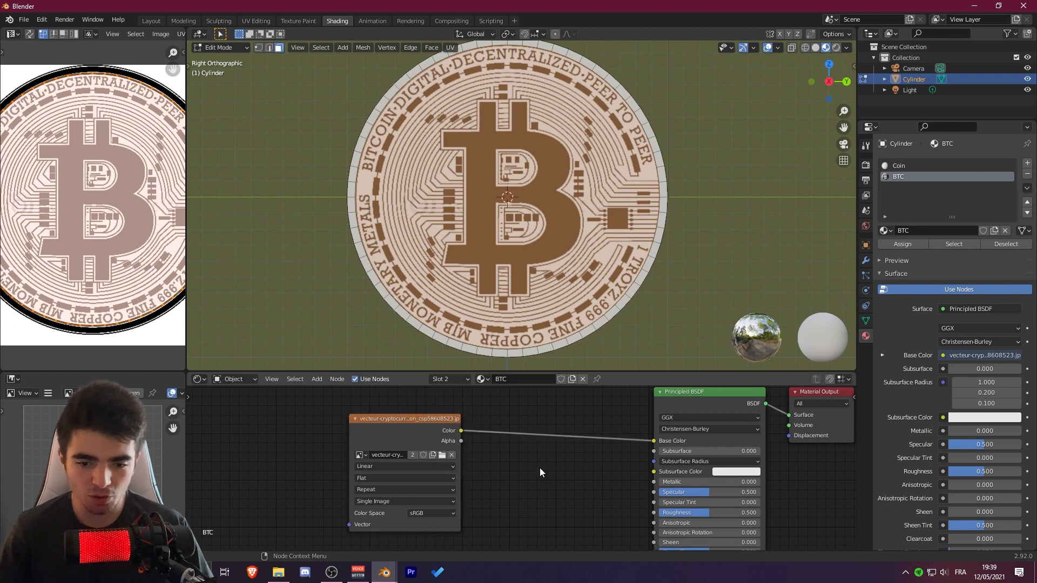
Step: Add a ColorRamp node on the link between the Image Texture's Color and the Principled BSDF's Base Color
key(shift+a)
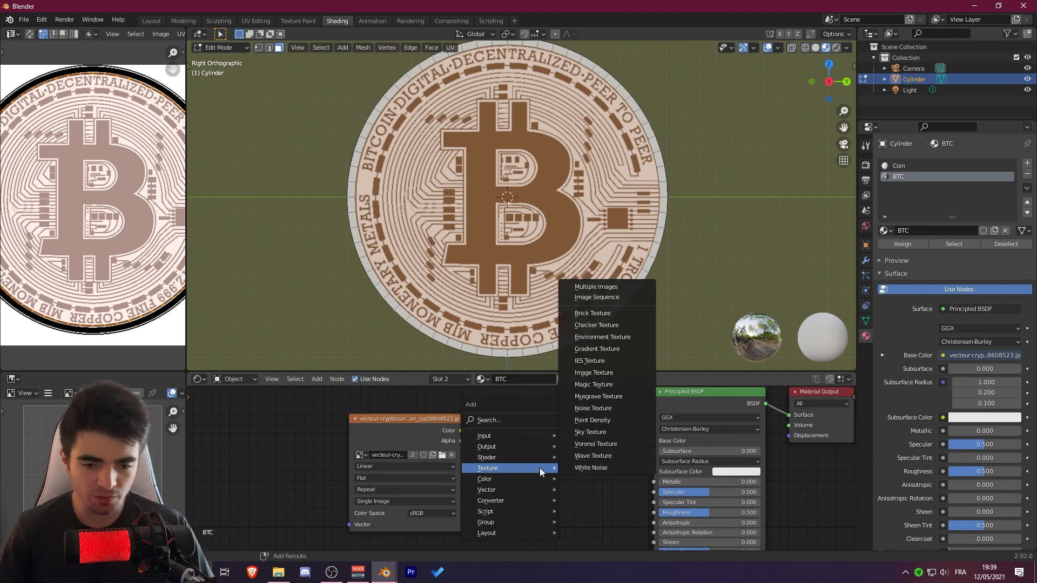
click(487, 420)
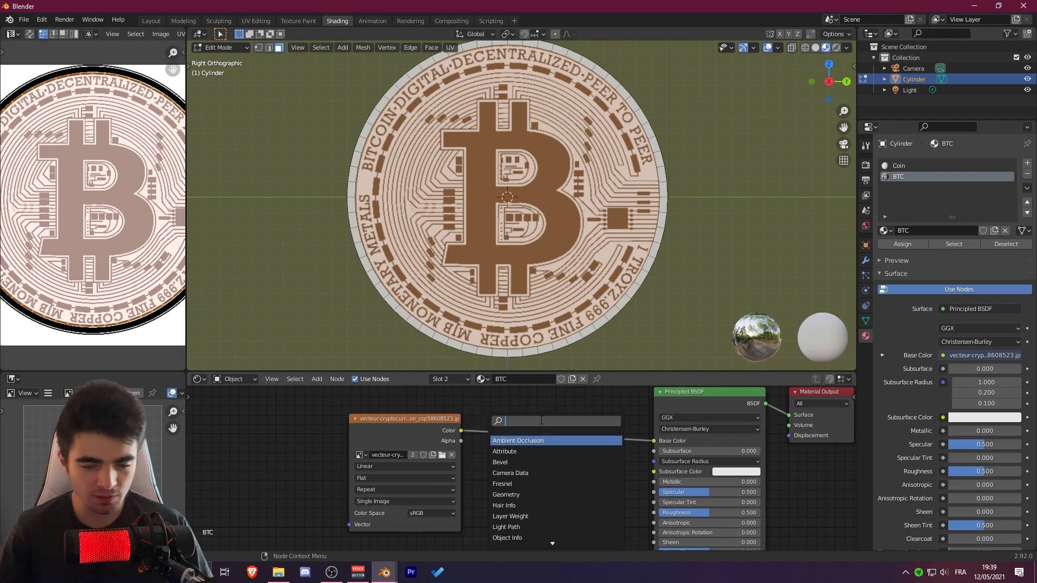
text(ramp)
key(Return)
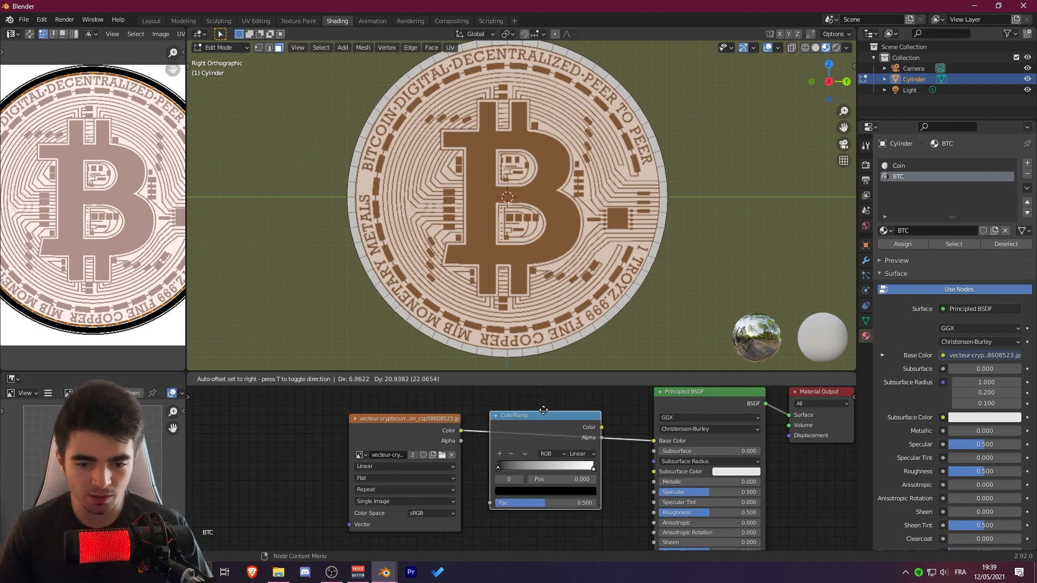
click(543, 411)
scroll(545, 516, up, 2)
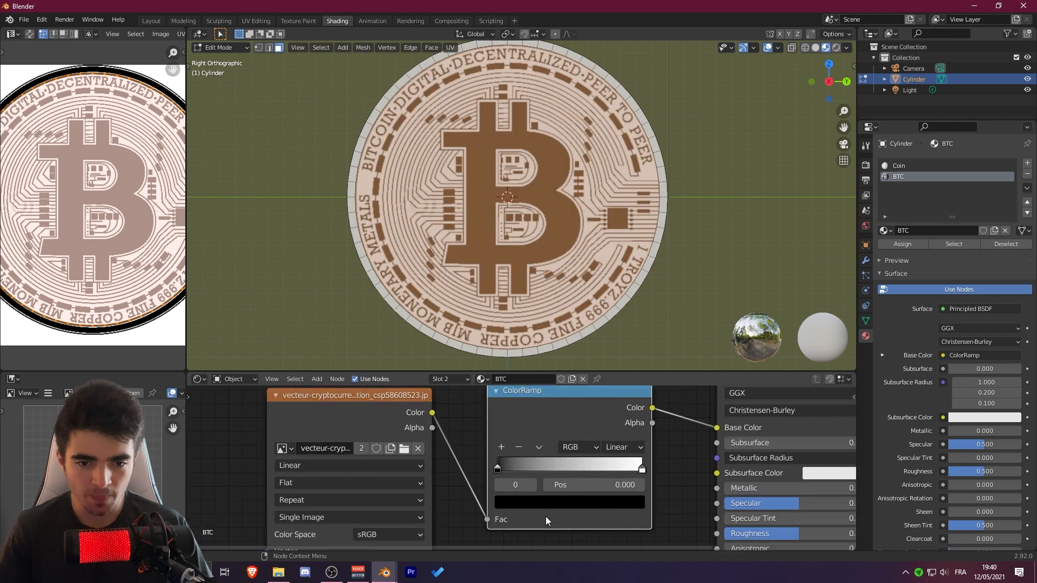
scroll(546, 516, down, 2)
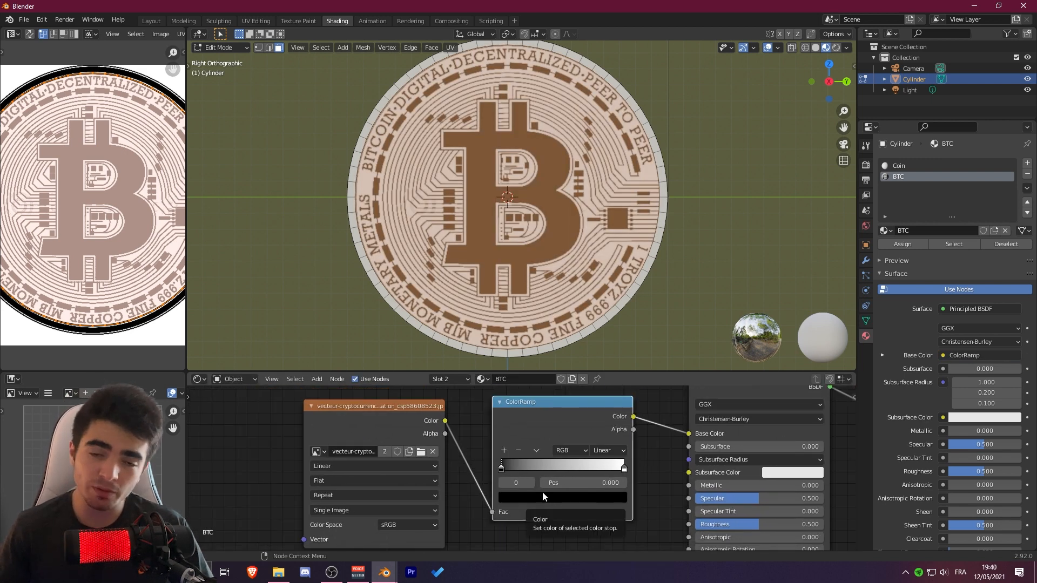
scroll(472, 454, up, 1)
scroll(452, 466, up, 1)
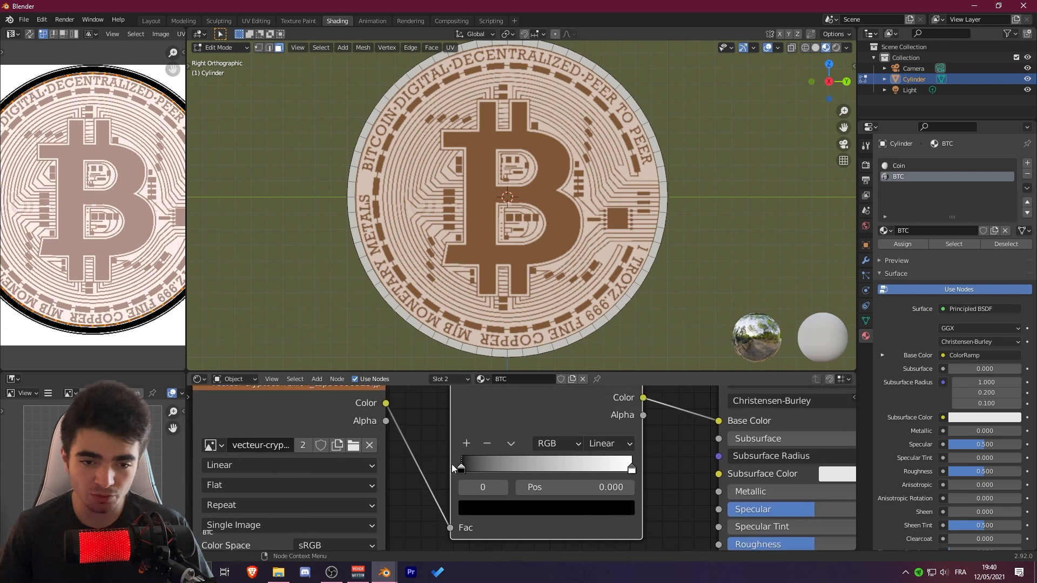
Step: Try bright red as the colour of the ColorRamp's black stop and view the logo on the coin
click(486, 508)
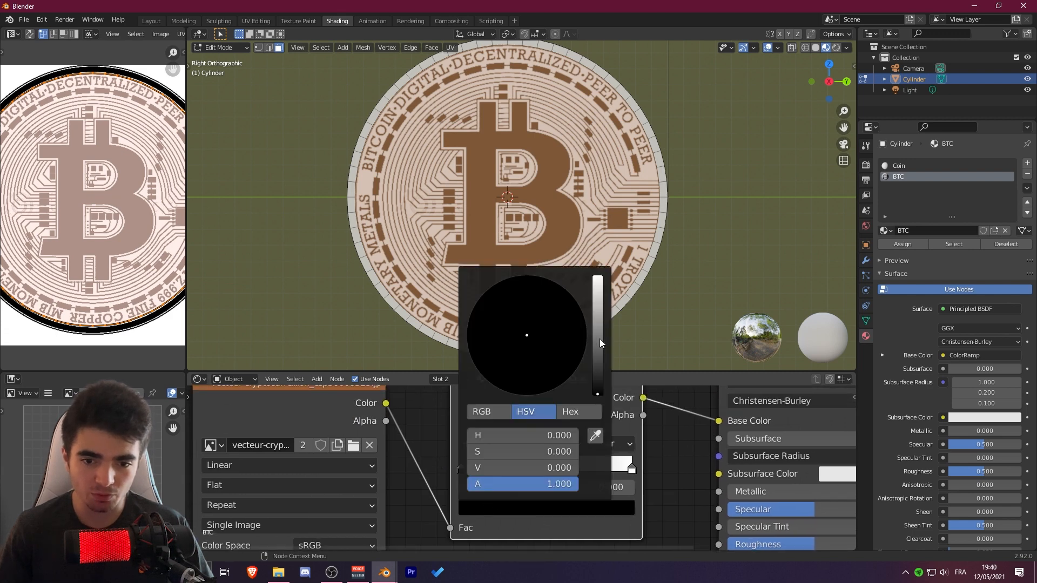
click(514, 509)
drag(597, 353, 597, 276)
drag(545, 370, 524, 396)
scroll(378, 270, down, 2)
middle_drag(354, 241, 398, 232)
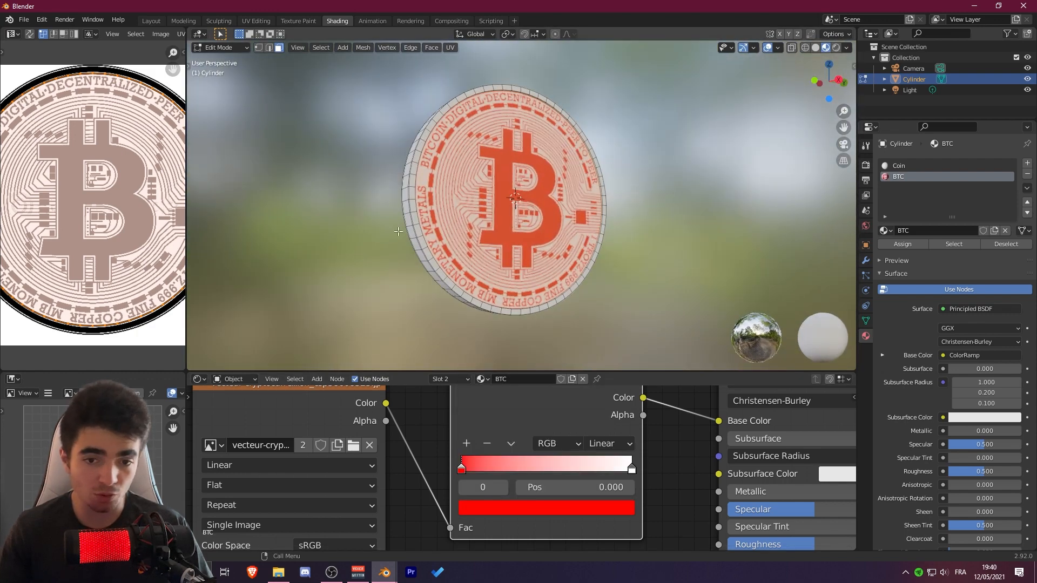
Step: Turn the ColorRamp's first stop back to black by lowering its value to 0
click(838, 79)
click(506, 506)
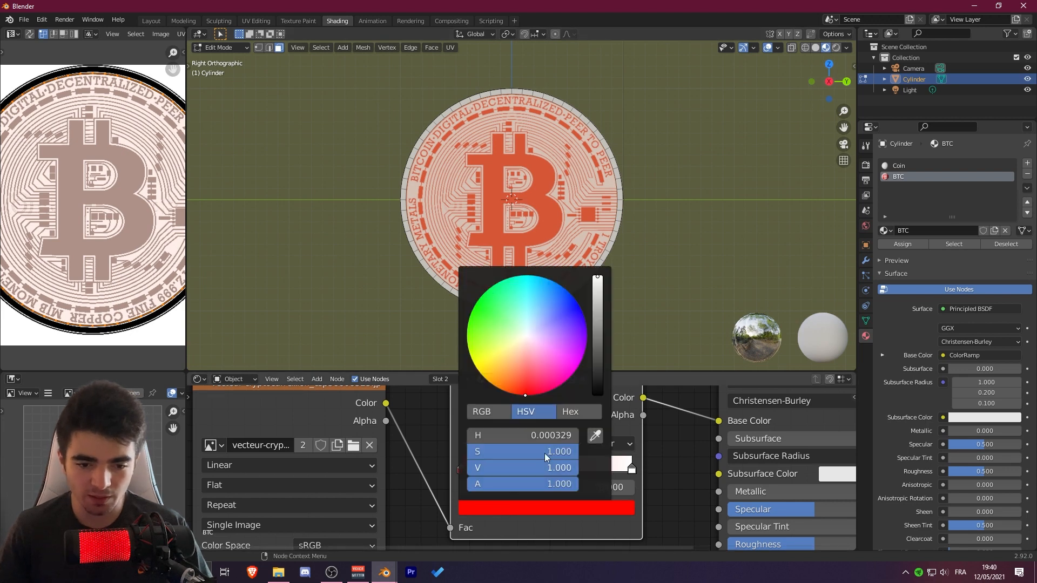
drag(544, 467, 437, 467)
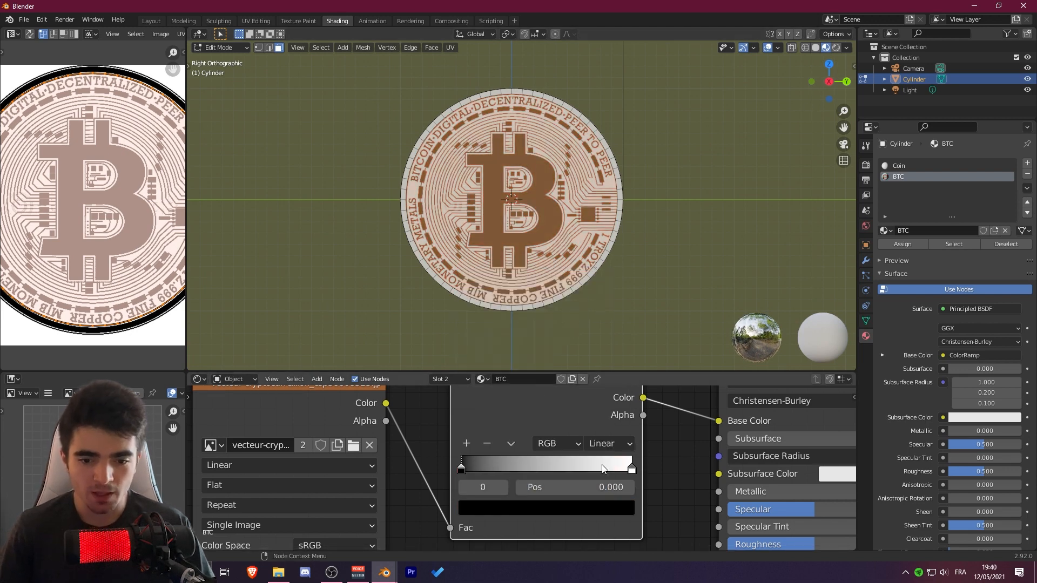
Step: Set the ColorRamp's white stop to a light gold, hex FFCE80
click(631, 467)
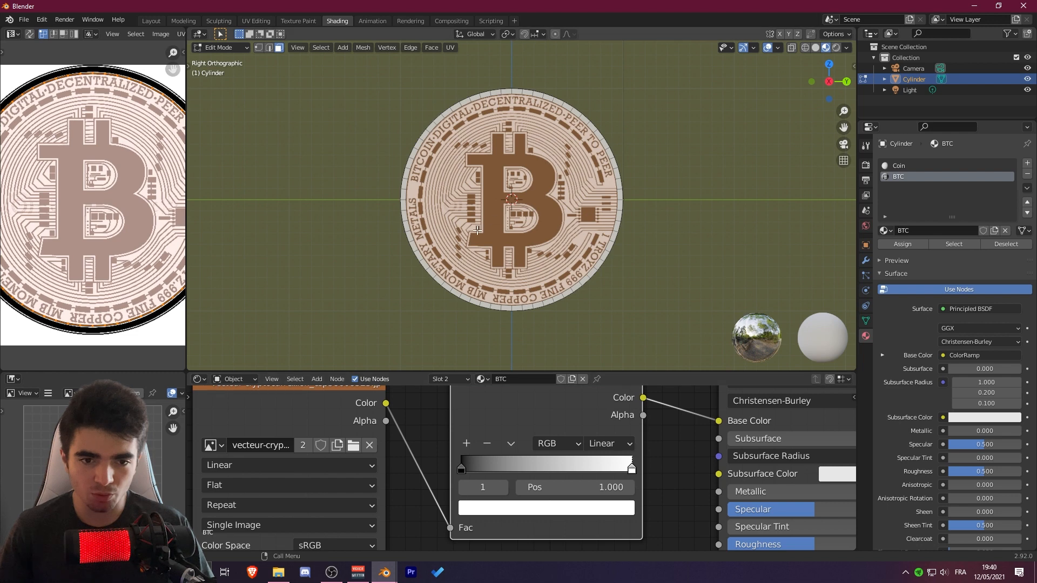
scroll(477, 238, up, 1)
click(520, 508)
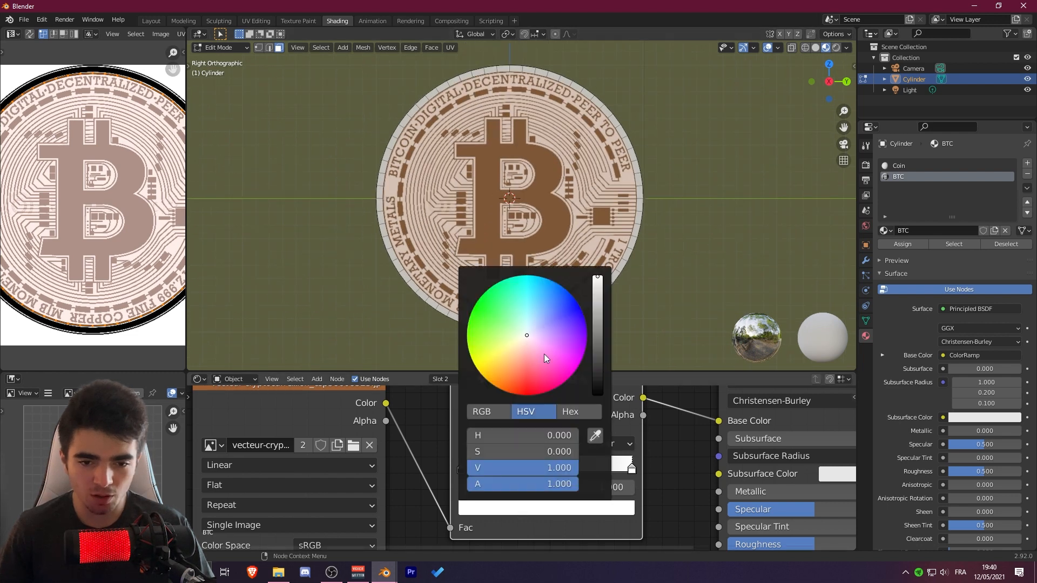
drag(528, 336, 508, 356)
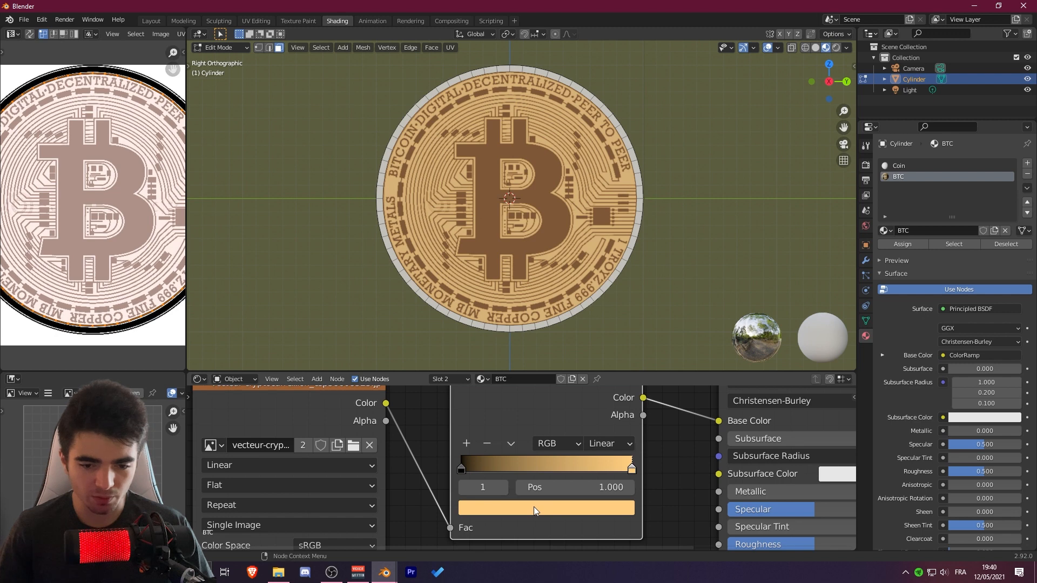
click(501, 508)
click(571, 412)
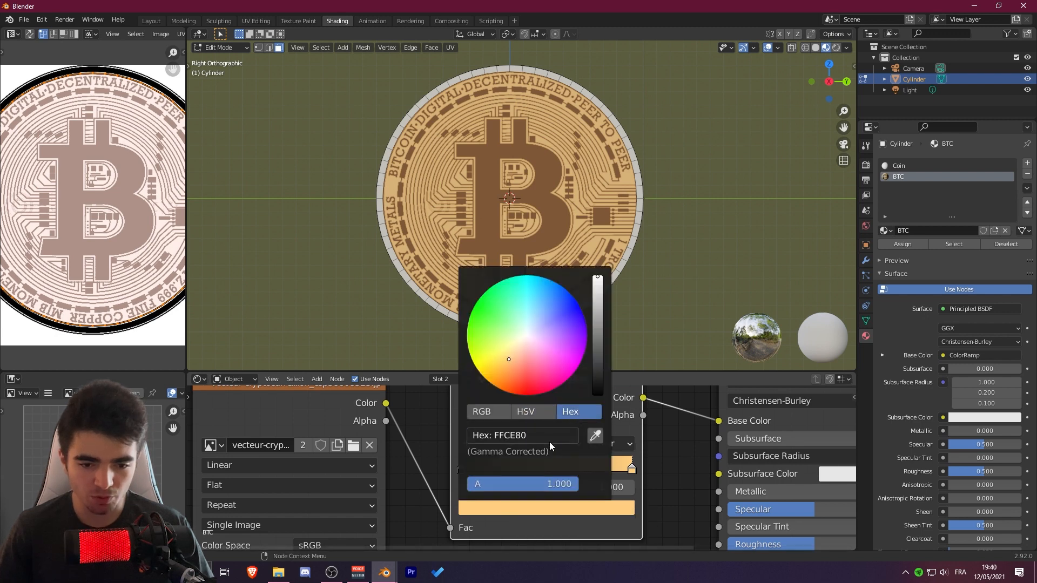
Step: Paste gold FFCE80 onto the ColorRamp's black stop, darkened to deep brown, and shift the node slightly towards the Principled BSDF
click(461, 470)
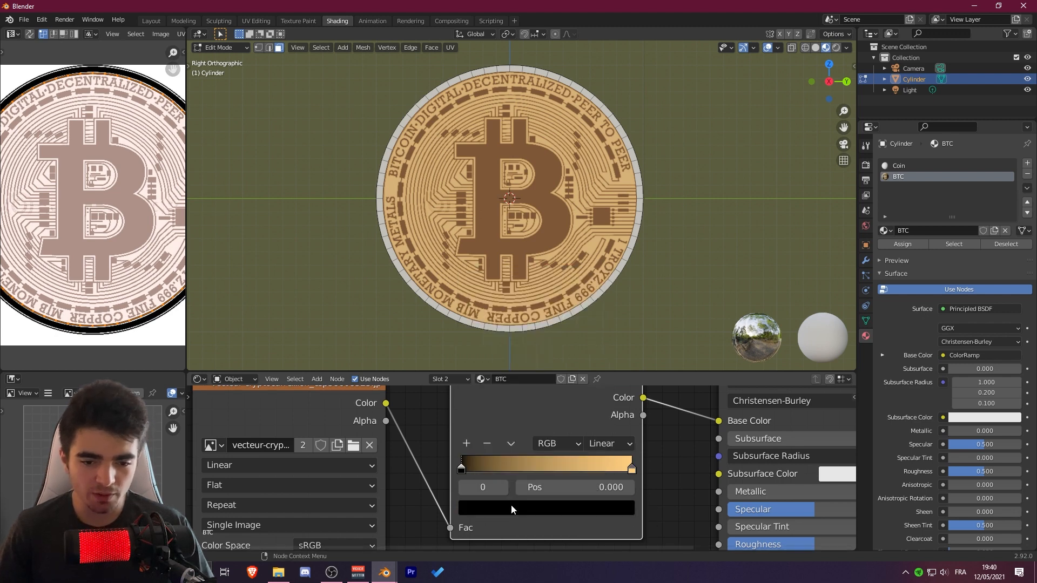
key(ctrl+v)
click(517, 507)
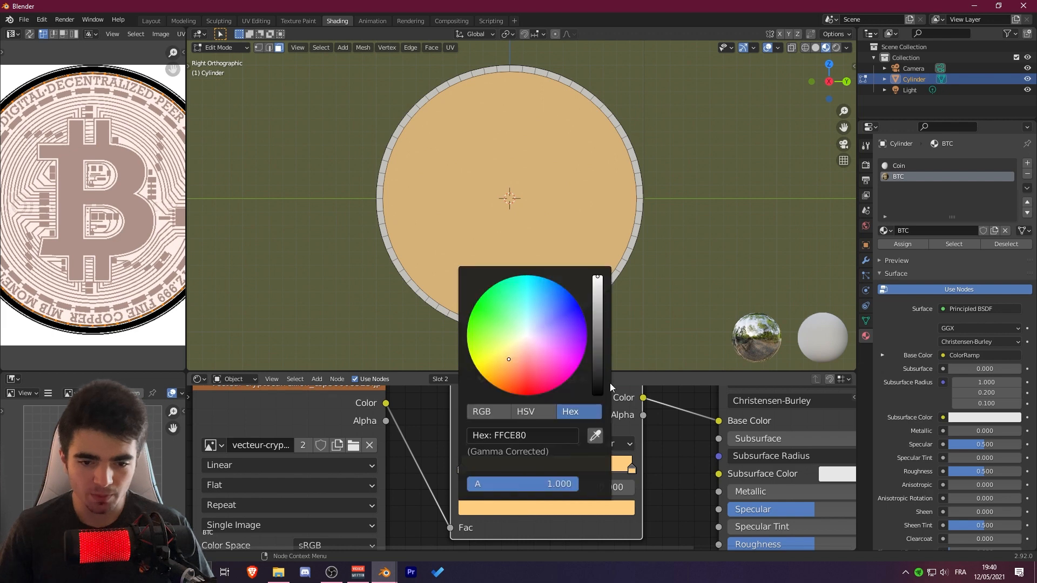
drag(597, 282, 597, 365)
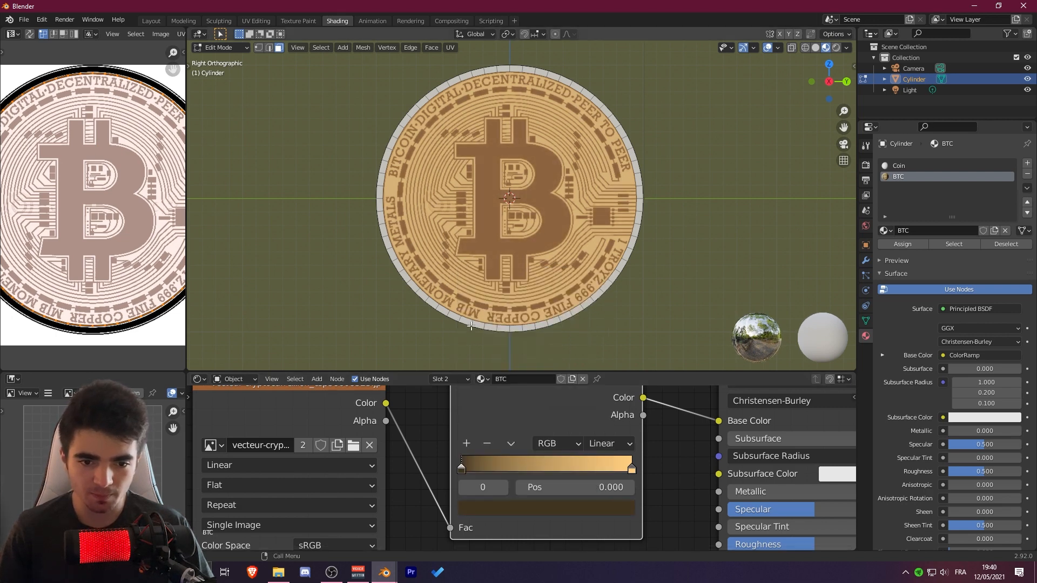
scroll(657, 479, down, 4)
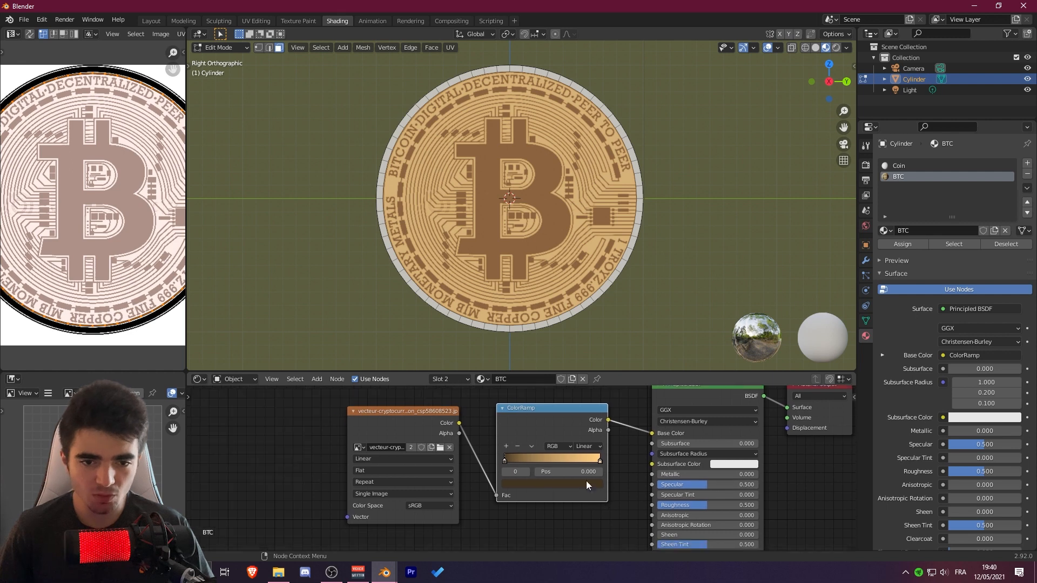
drag(545, 413, 553, 412)
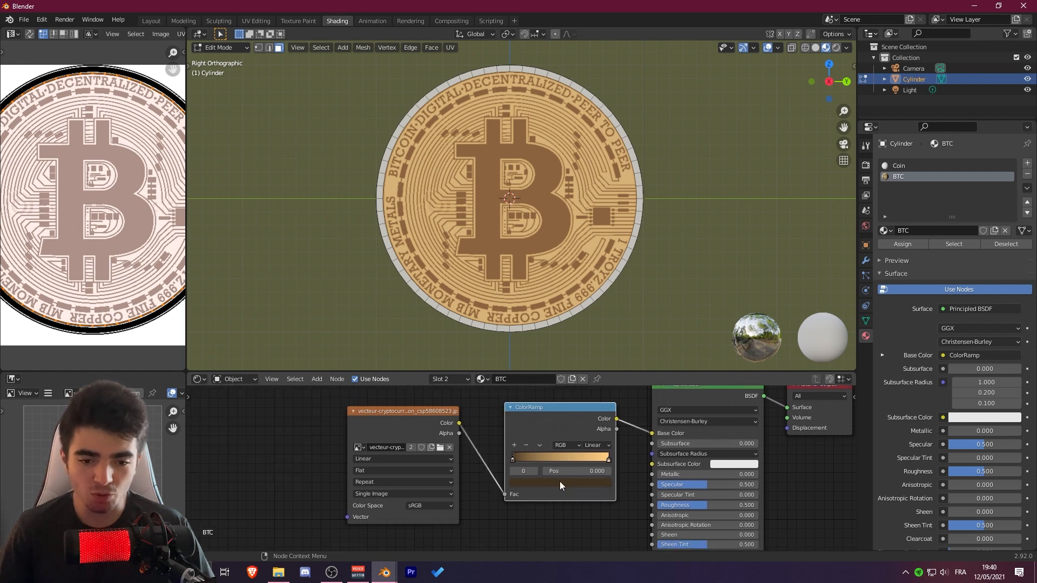
Step: Add a Bump node below the ColorRamp and connect its Normal output to the Principled BSDF's Normal input
scroll(540, 482, down, 3)
middle_drag(504, 483, 511, 488)
scroll(539, 494, up, 3)
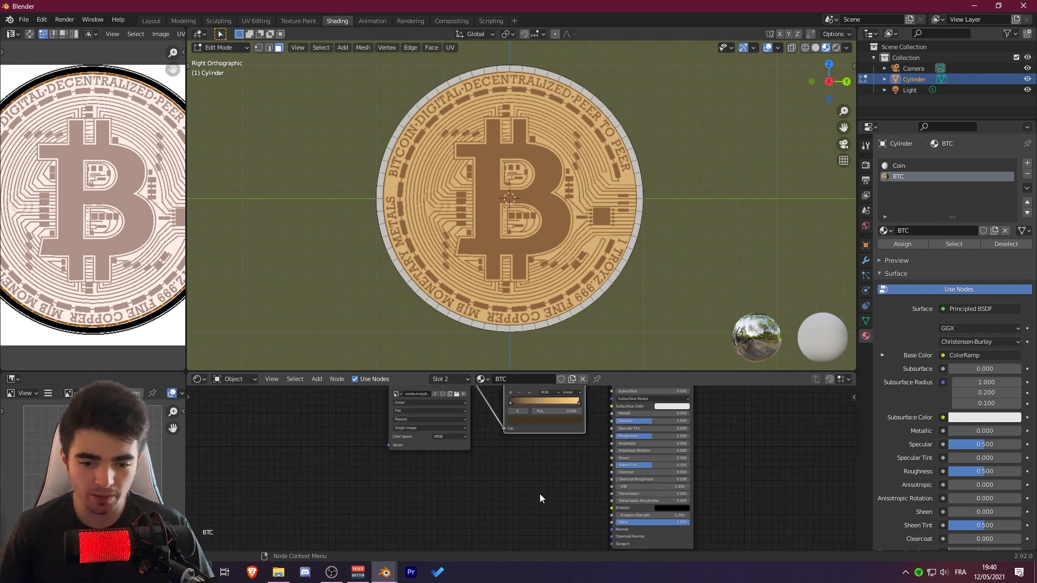
key(shift+a)
click(495, 435)
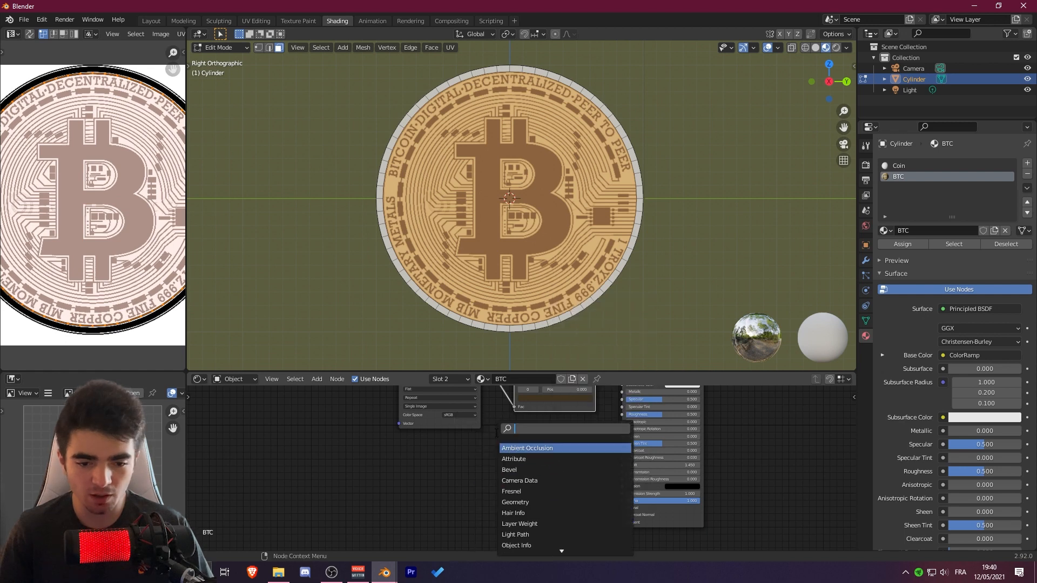
text(bump)
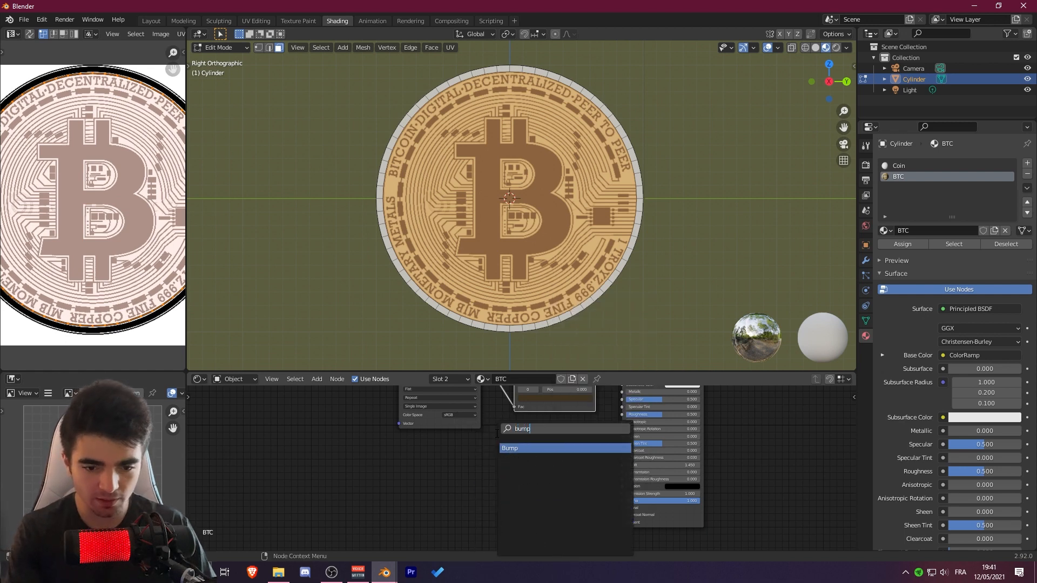
key(Return)
click(576, 497)
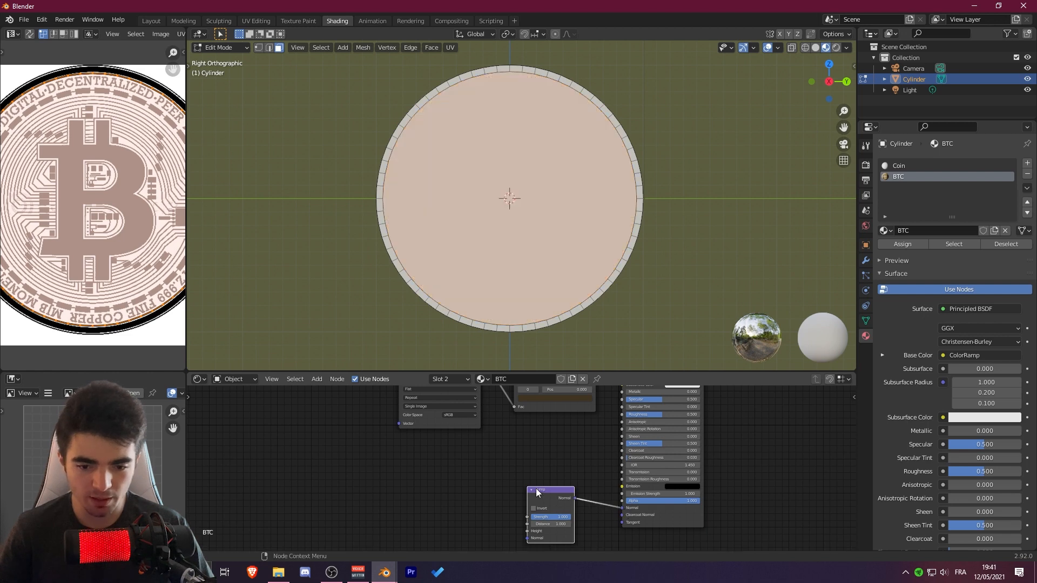
drag(547, 493, 563, 481)
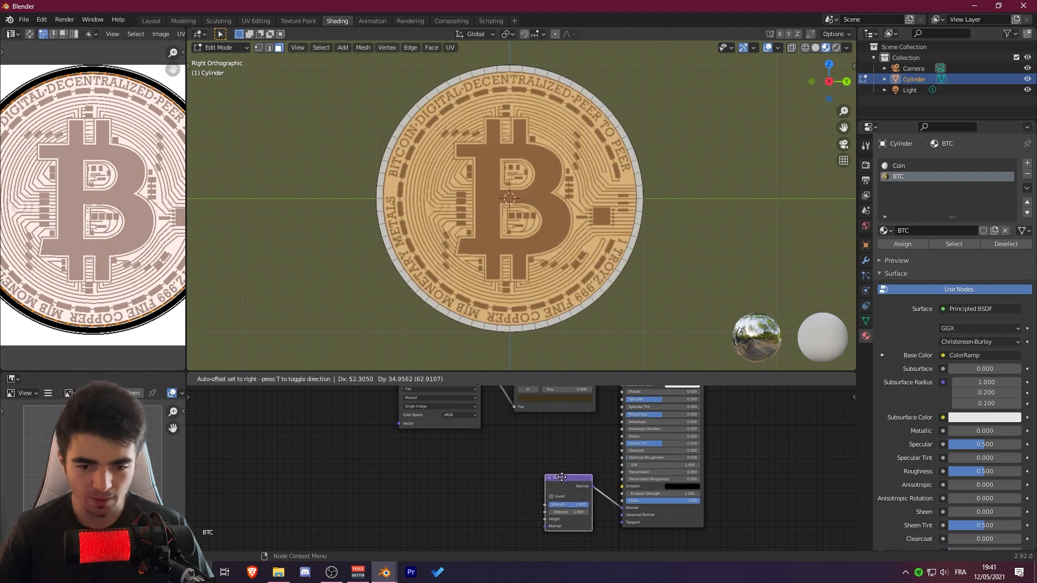
Step: Connect the Image Texture's Color output to the Bump node's Height input and make the node editor taller
click(339, 578)
click(338, 578)
middle_drag(428, 435, 403, 491)
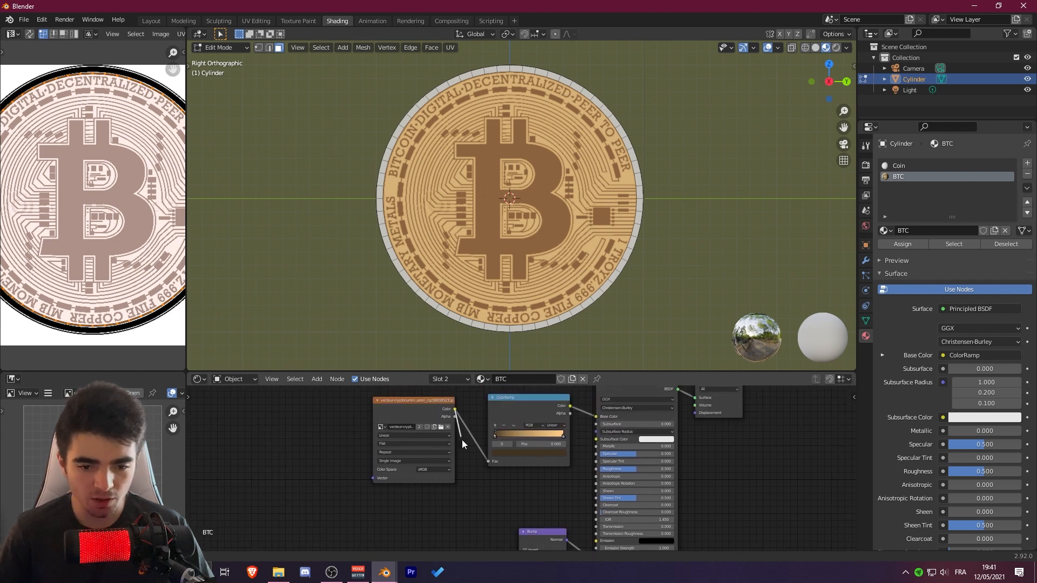
middle_drag(469, 481, 466, 447)
drag(382, 372, 516, 508)
shift+scroll(451, 394, down, 1)
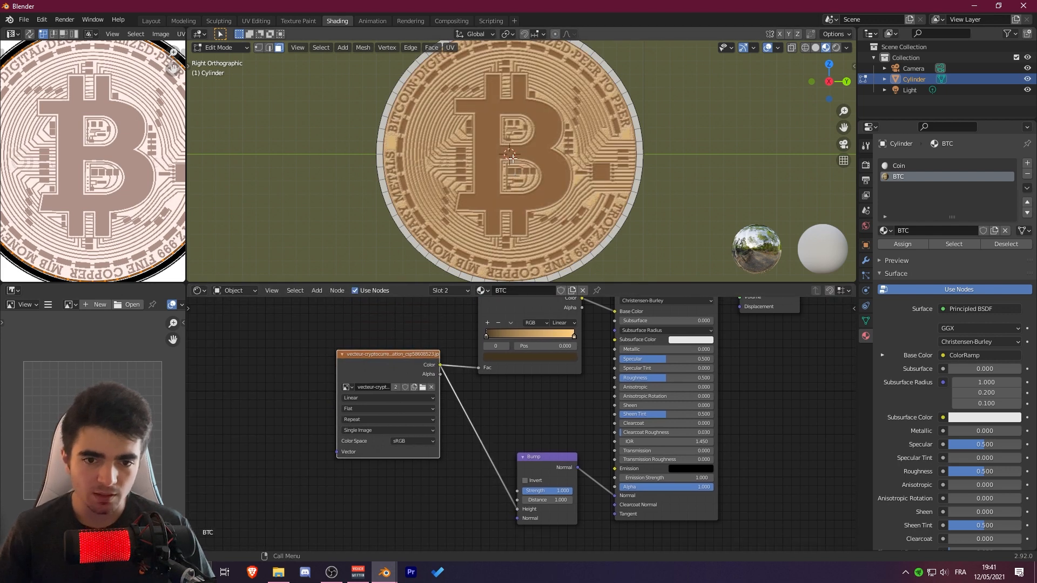
Step: Enlarge the 3D viewport and examine the bump relief on the coin's face up close from several angles
scroll(499, 153, up, 2)
middle_drag(495, 151, 436, 181)
scroll(559, 141, up, 2)
scroll(436, 182, down, 2)
drag(326, 282, 329, 319)
scroll(461, 198, up, 4)
middle_drag(461, 198, 529, 172)
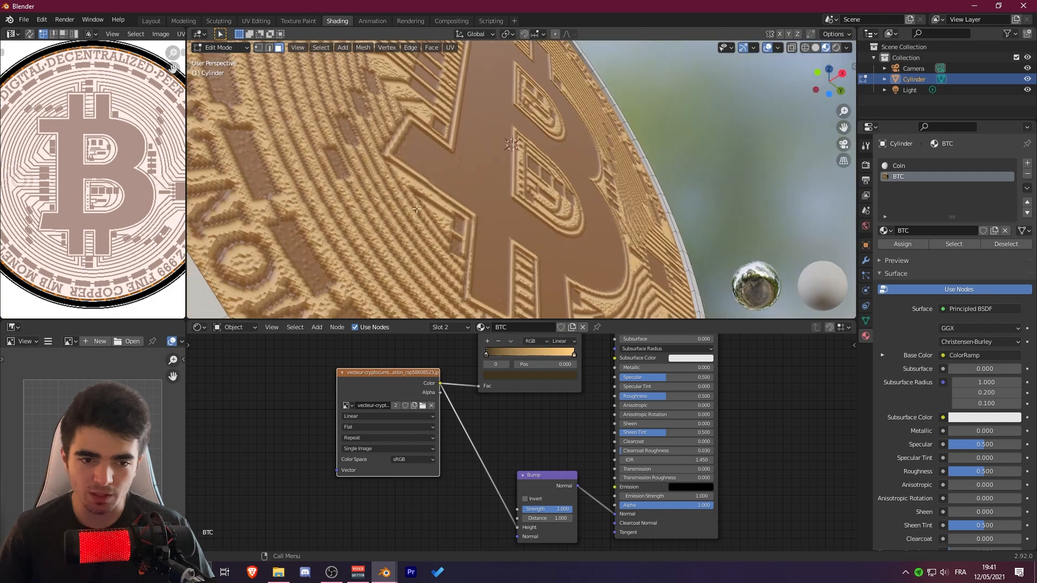
scroll(459, 200, up, 3)
middle_drag(459, 200, 433, 210)
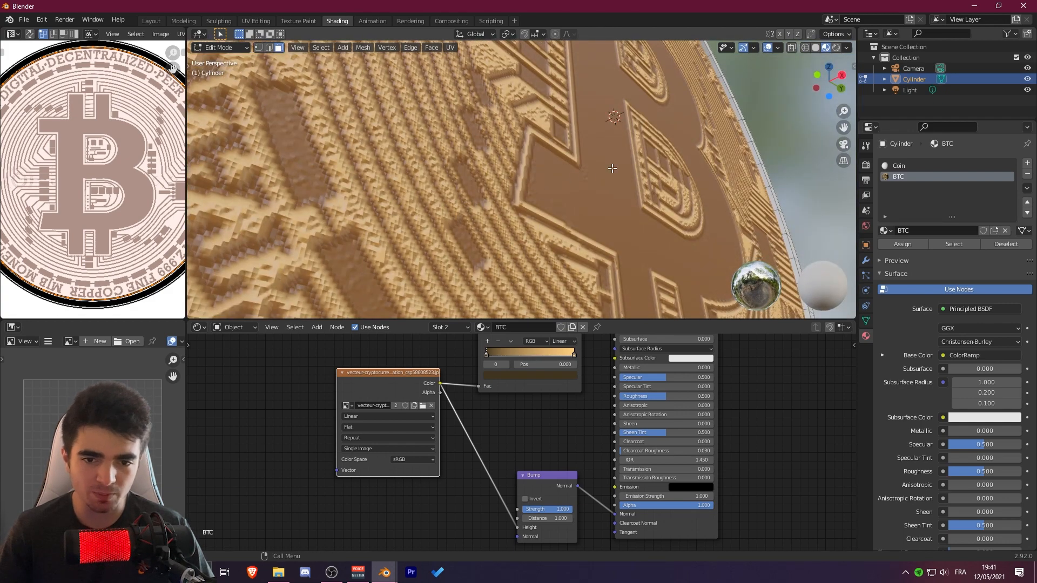
scroll(613, 169, down, 4)
middle_drag(612, 168, 538, 197)
scroll(572, 205, up, 2)
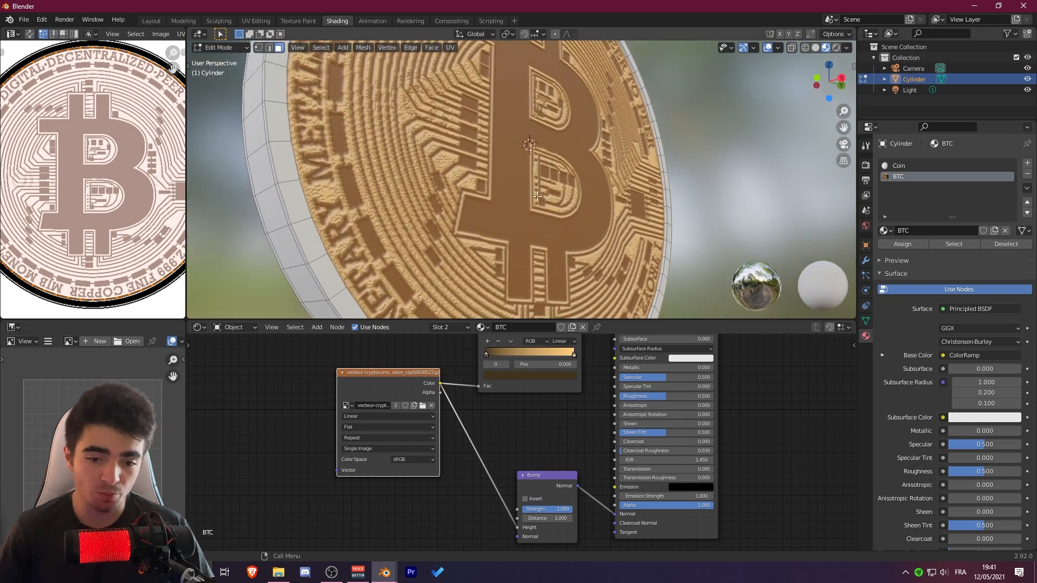
Step: Lower the Bump node's Strength to 0.125 and check the engraving from both sides
scroll(492, 479, up, 4)
middle_drag(492, 480, 487, 384)
scroll(486, 392, up, 3)
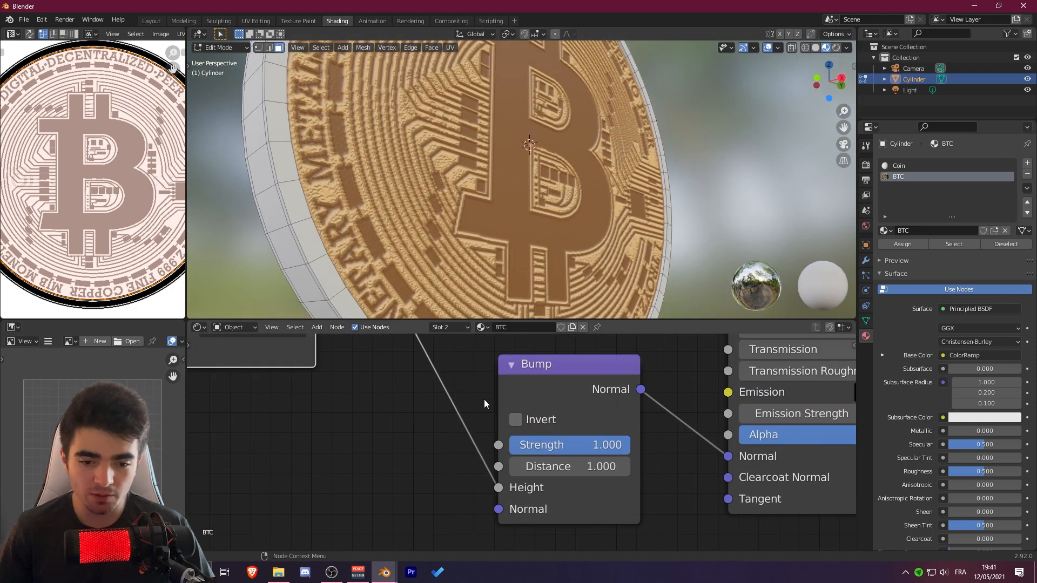
drag(623, 448, 557, 449)
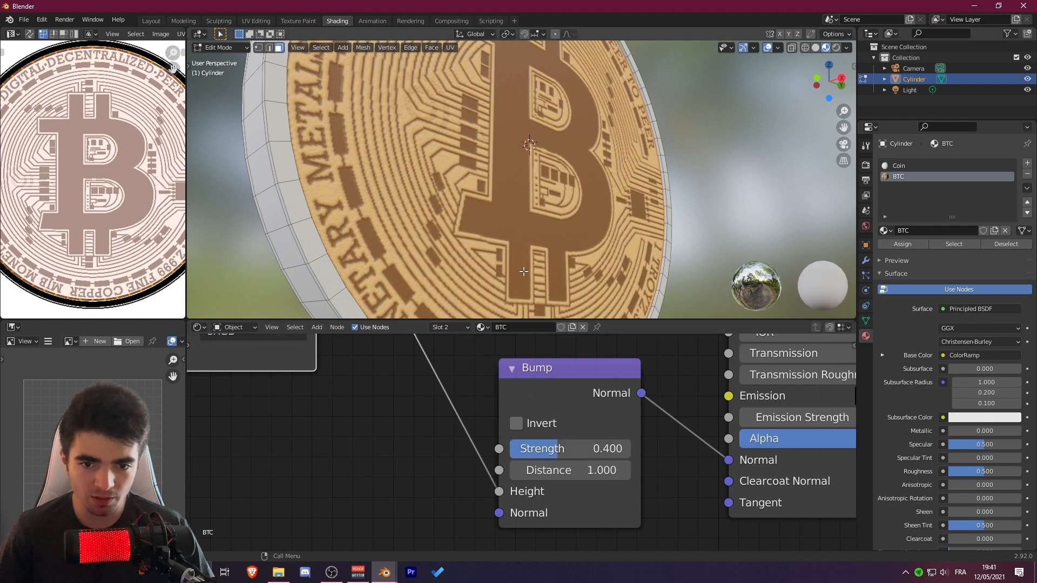
middle_drag(421, 179, 486, 190)
mouse_move(532, 448)
mouse_down()
mouse_move(561, 449)
mouse_move(489, 449)
mouse_move(525, 449)
mouse_up()
scroll(459, 216, down, 2)
middle_drag(453, 208, 332, 192)
scroll(527, 172, up, 4)
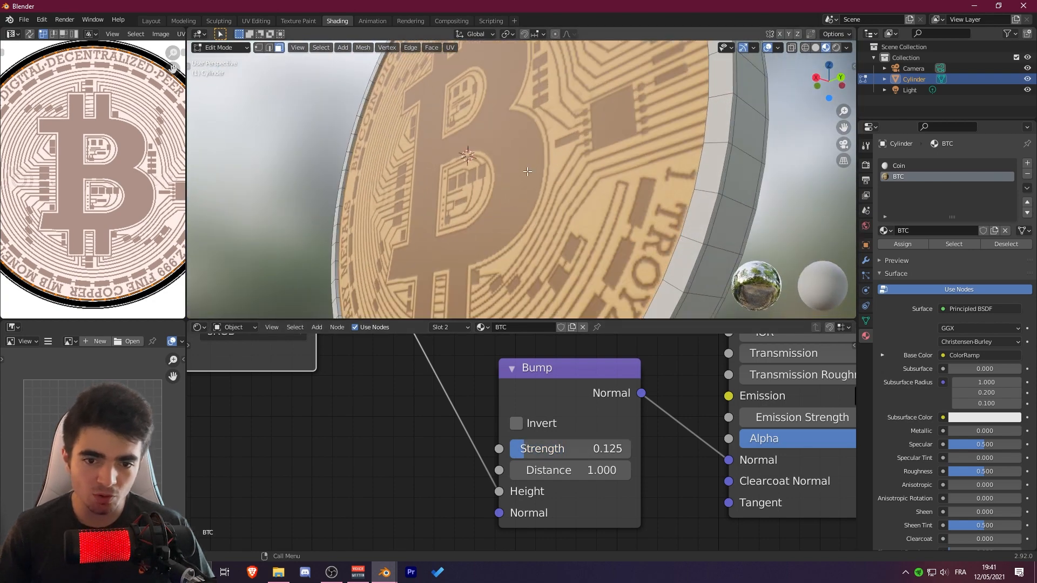
middle_drag(512, 187, 554, 213)
scroll(584, 211, down, 3)
Step: Set the Roughness of the BTC material's Principled BSDF to 0.041
scroll(508, 367, down, 10)
middle_drag(503, 389, 479, 464)
scroll(519, 423, up, 3)
middle_drag(519, 422, 530, 475)
scroll(559, 490, up, 3)
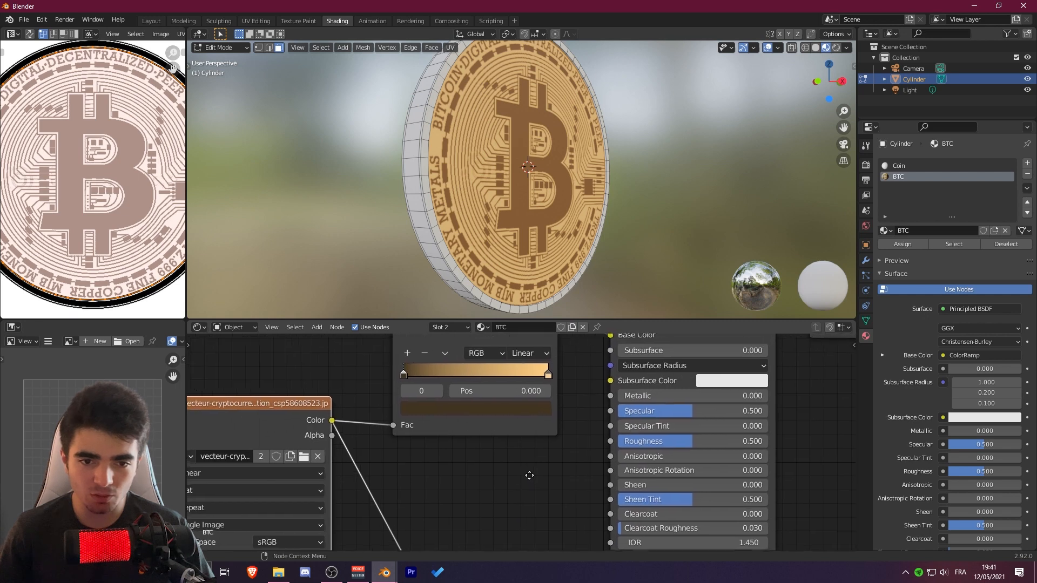
middle_drag(520, 229, 520, 196)
scroll(520, 196, up, 3)
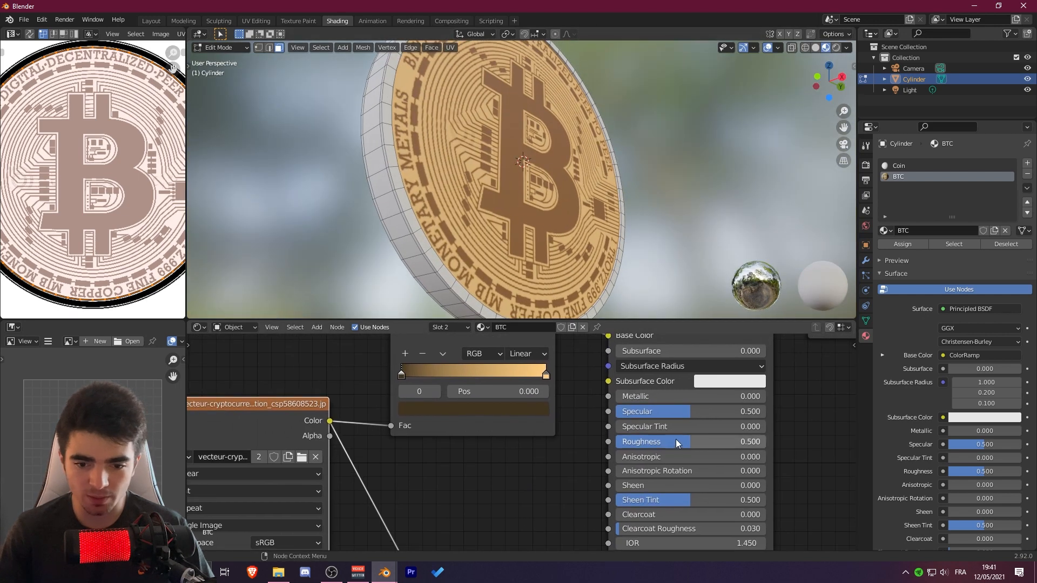
drag(691, 446, 622, 446)
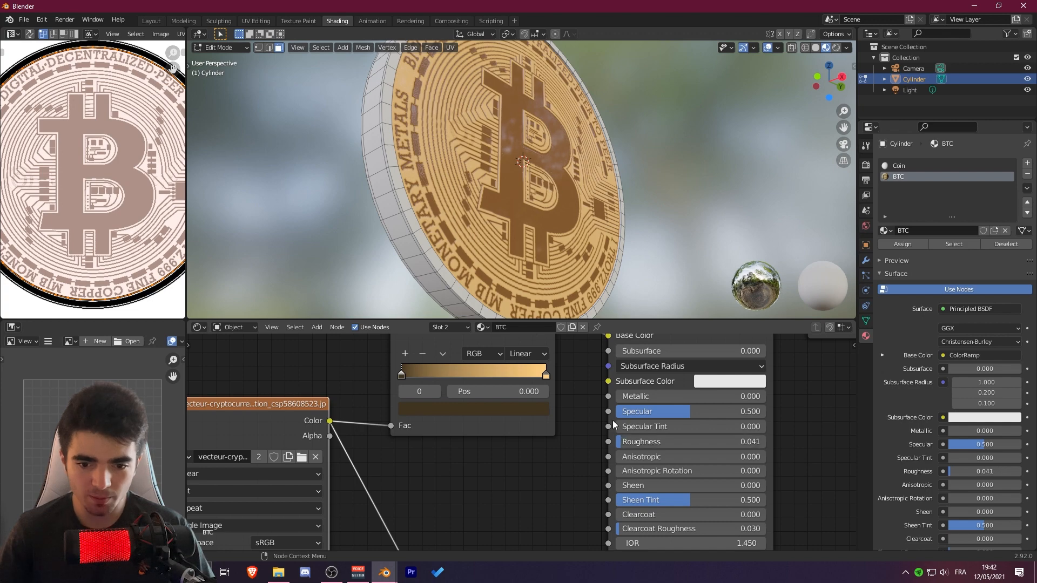
Step: Inspect the reflections on the coin's face from several angles and switch the 3D viewport to Rendered shading
middle_drag(514, 203, 429, 261)
scroll(496, 196, up, 4)
scroll(447, 183, down, 3)
scroll(521, 216, down, 4)
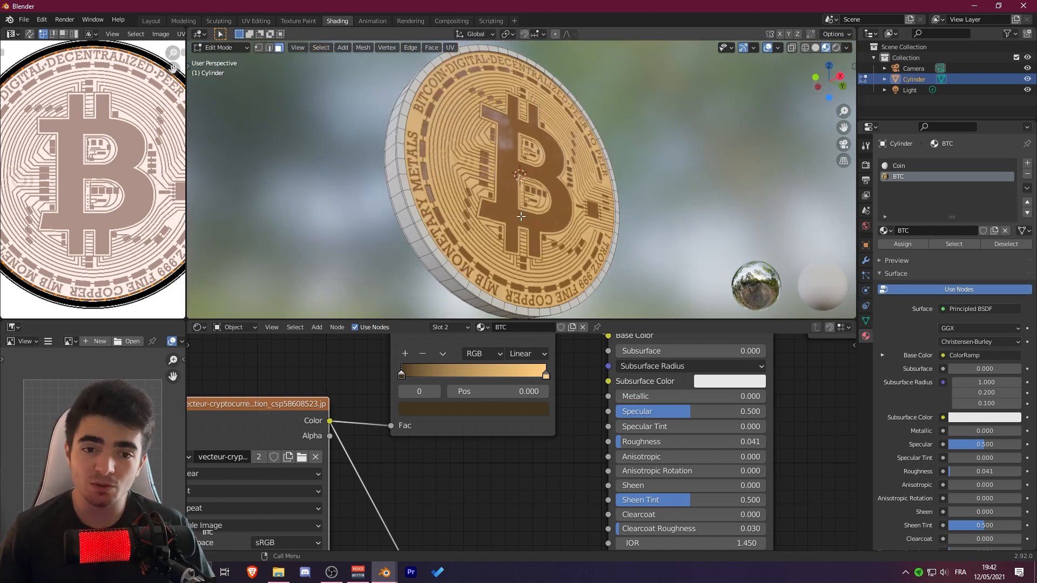
mouse_move(511, 213)
middle_down()
mouse_move(524, 214)
mouse_move(518, 189)
mouse_move(506, 202)
mouse_move(510, 189)
middle_up()
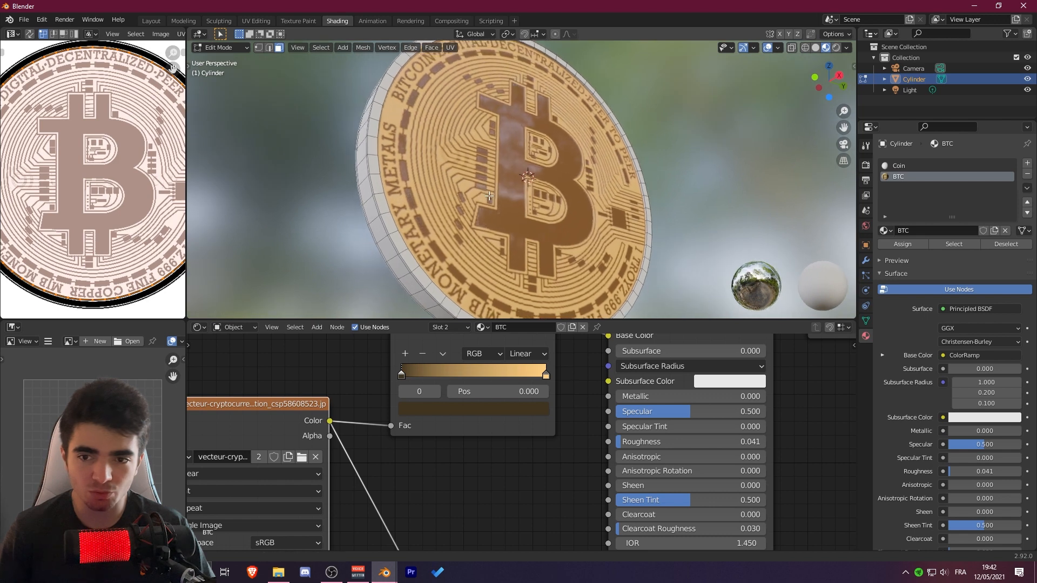
click(836, 49)
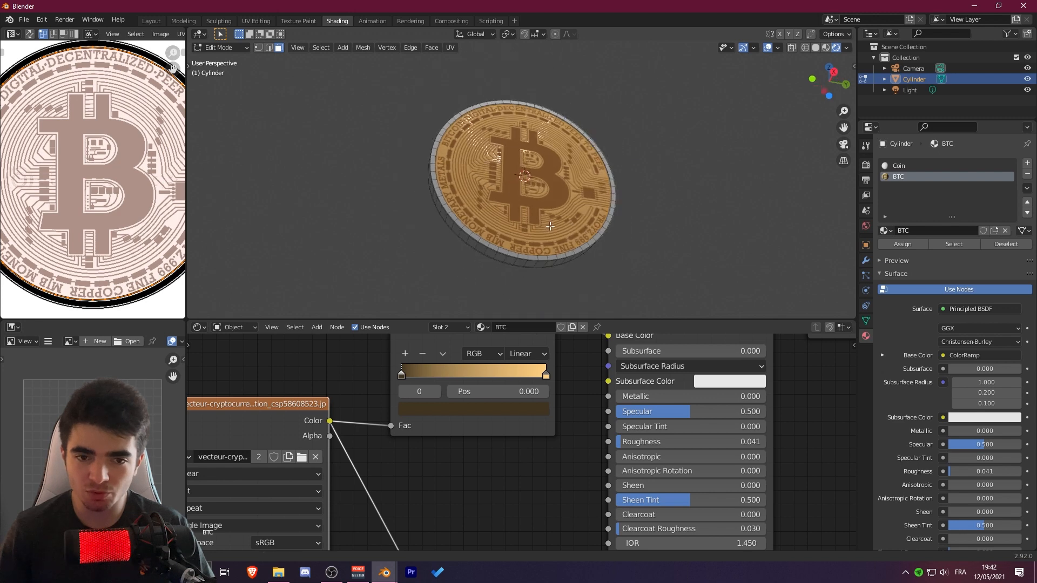
middle_drag(559, 232, 498, 213)
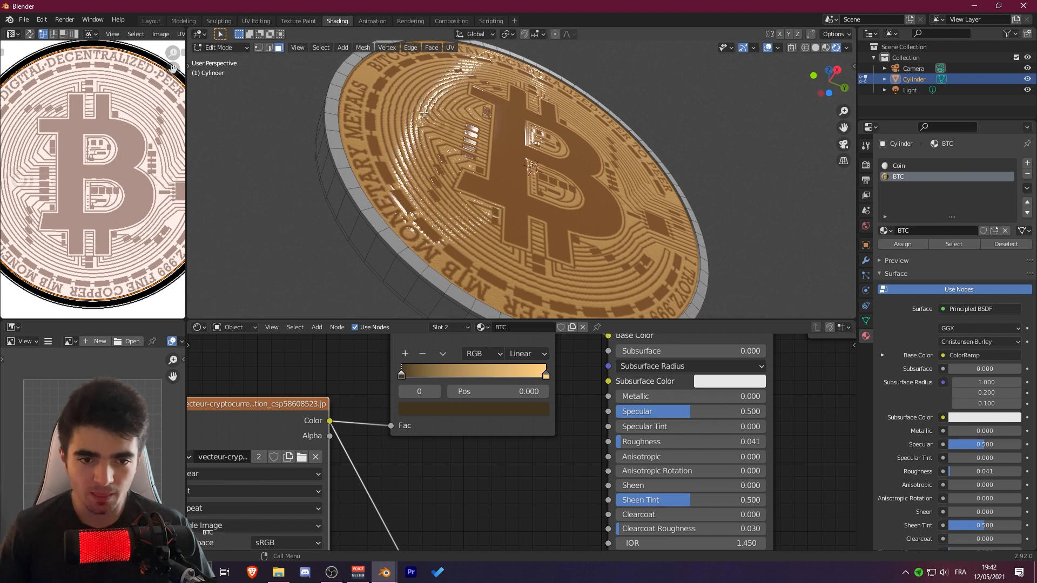
middle_drag(488, 117, 488, 162)
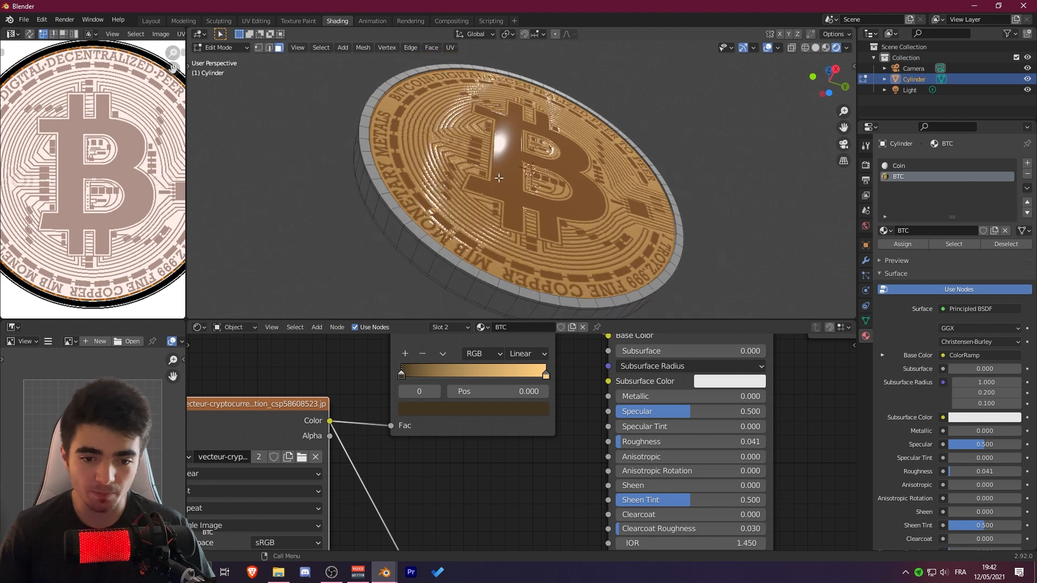
Step: Collapse the ColorRamp node to free space between the Image Texture and the Principled BSDF
scroll(474, 478, down, 5)
click(465, 376)
scroll(482, 424, up, 2)
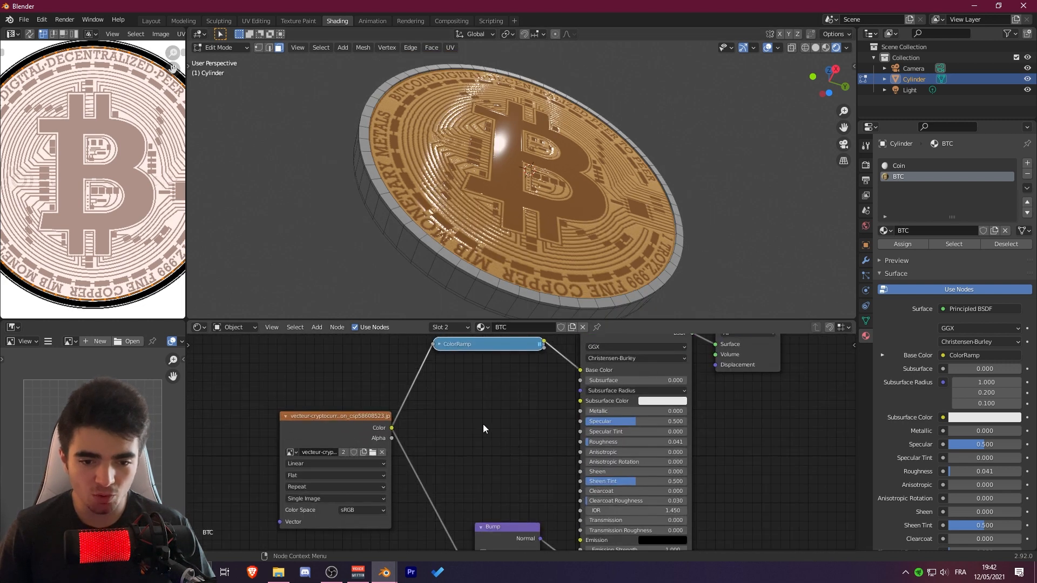
Step: Add a second ColorRamp between the logo Image Texture's Color output and the Roughness input of the Principled BSDF
key(shift+a)
click(468, 435)
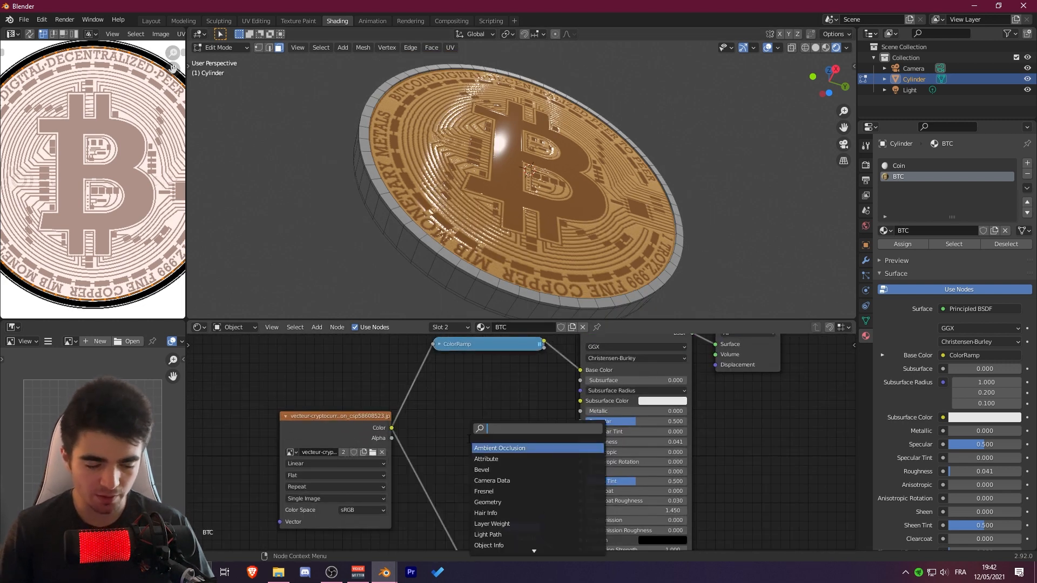
text(color)
key(Return)
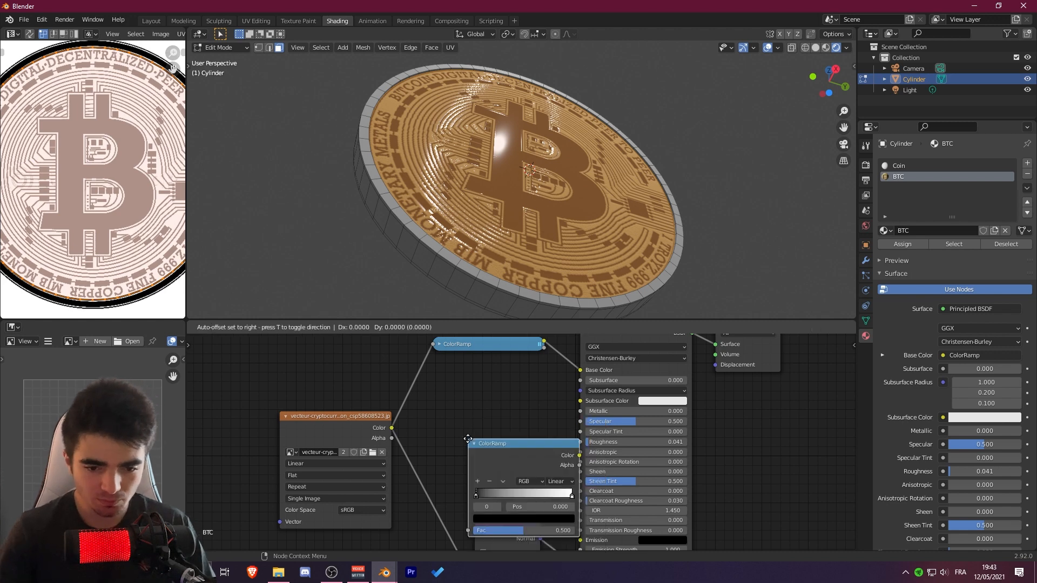
click(432, 402)
drag(392, 427, 432, 488)
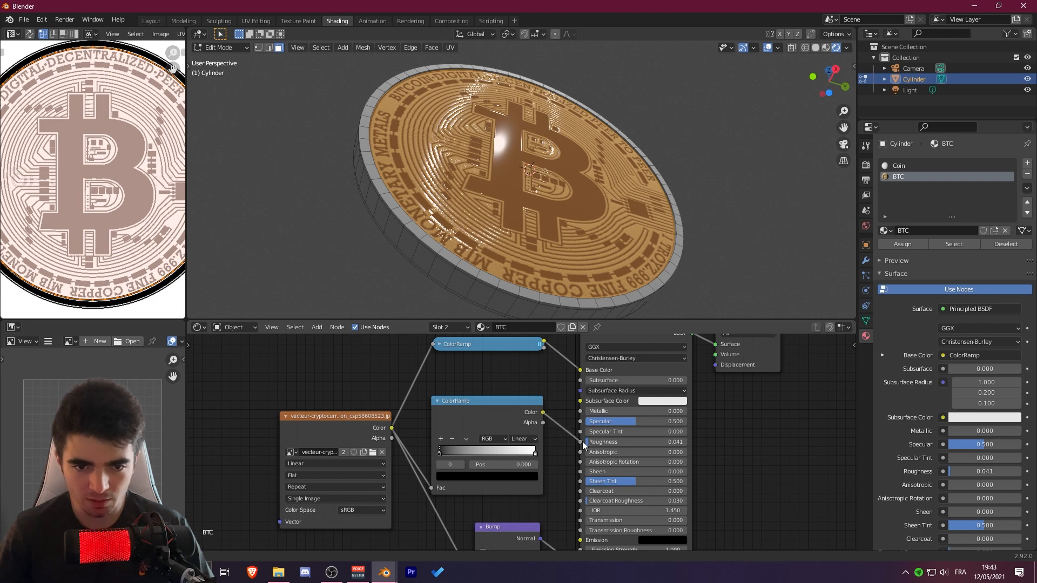
drag(579, 445, 580, 442)
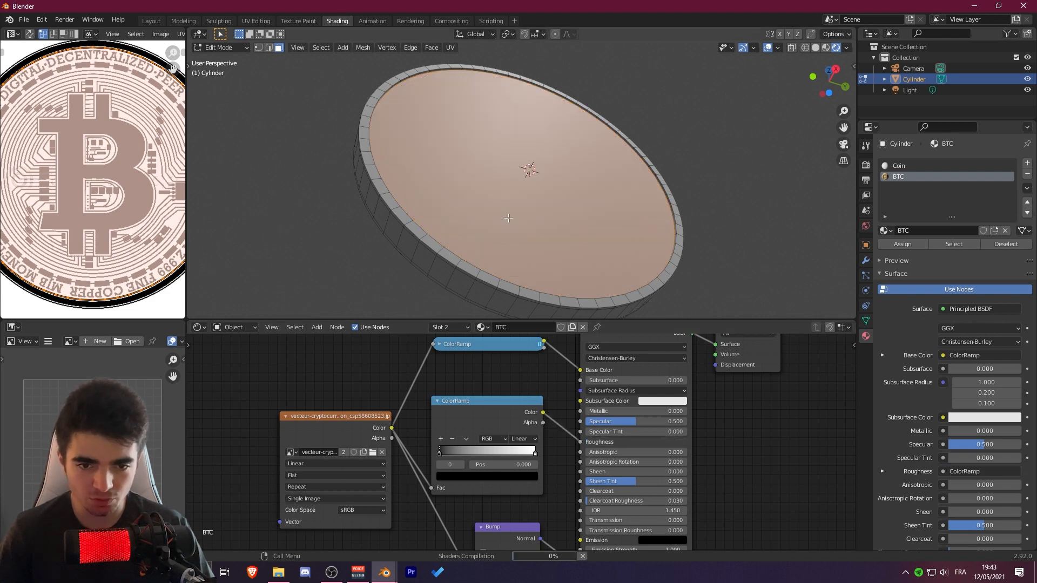
Step: Set the black stop of the roughness ColorRamp to the very dark grey 101010
click(467, 476)
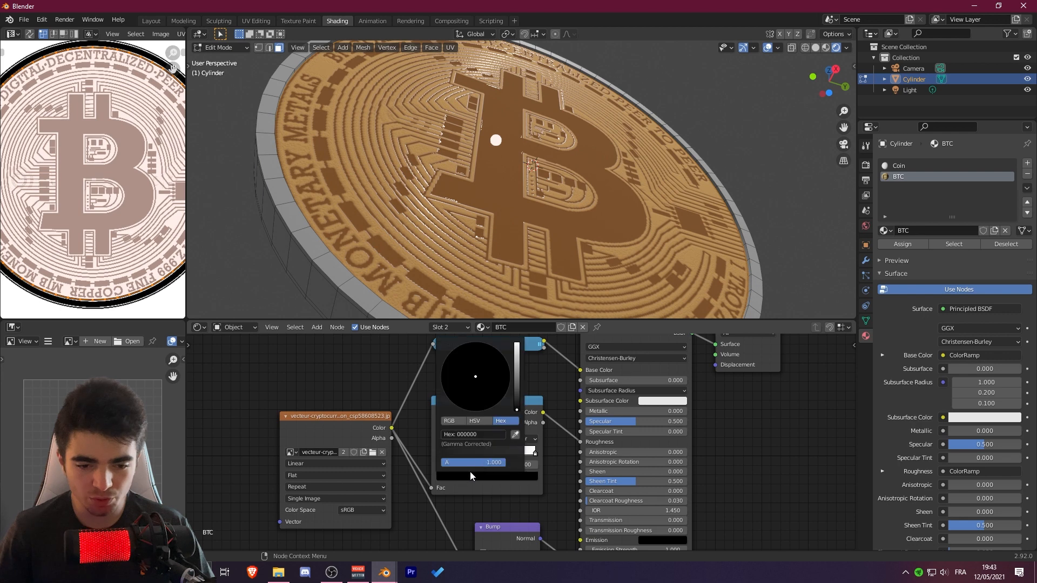
drag(516, 408, 517, 370)
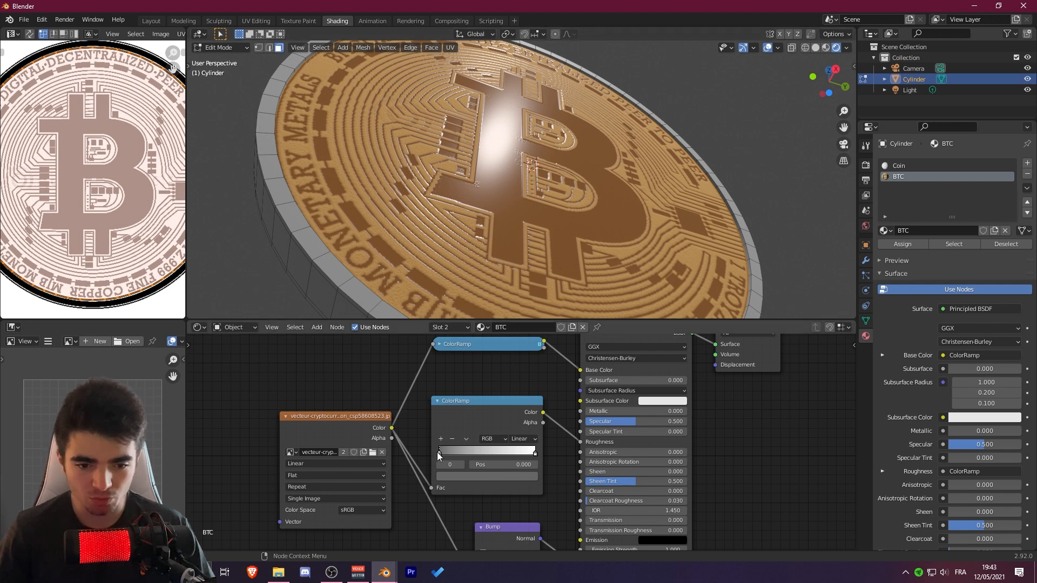
click(449, 473)
drag(517, 387, 516, 406)
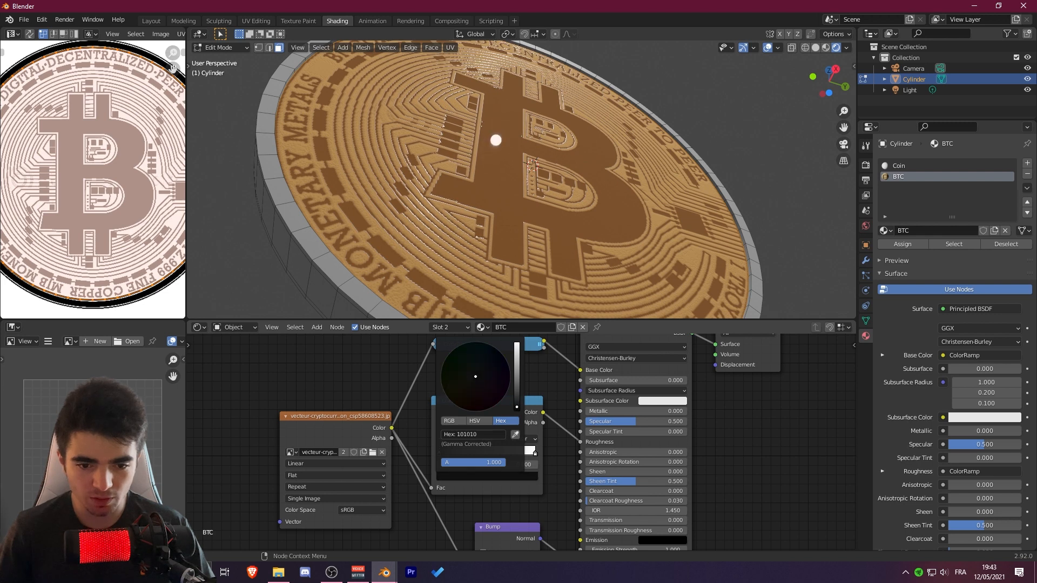
Step: Darken the white stop of the roughness ColorRamp to a light grey, checking the coin's reflections
click(534, 454)
click(496, 476)
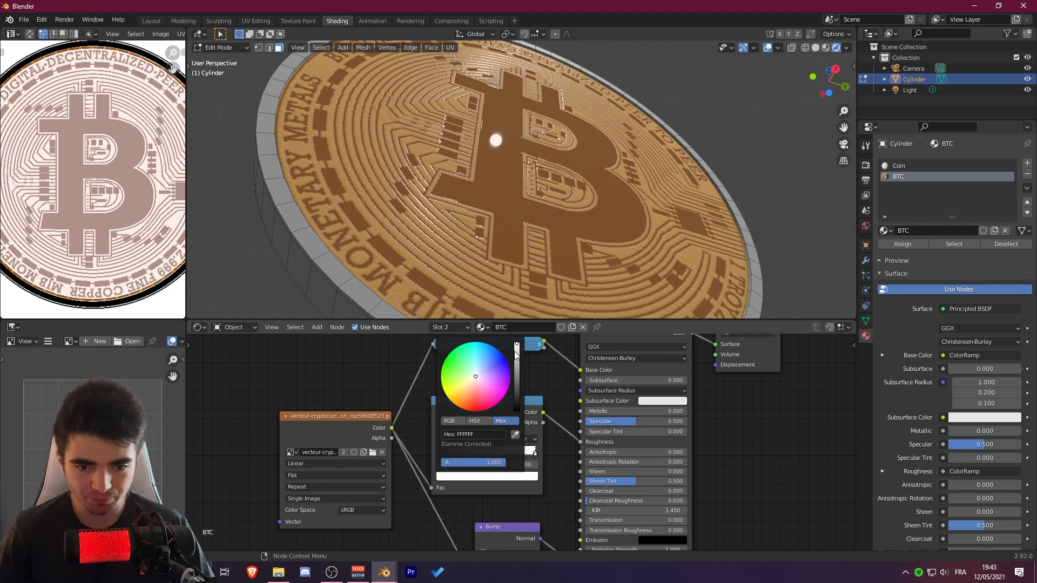
mouse_move(516, 354)
mouse_down()
mouse_move(517, 409)
mouse_move(517, 343)
mouse_move(516, 381)
mouse_move(517, 351)
mouse_move(517, 367)
mouse_up()
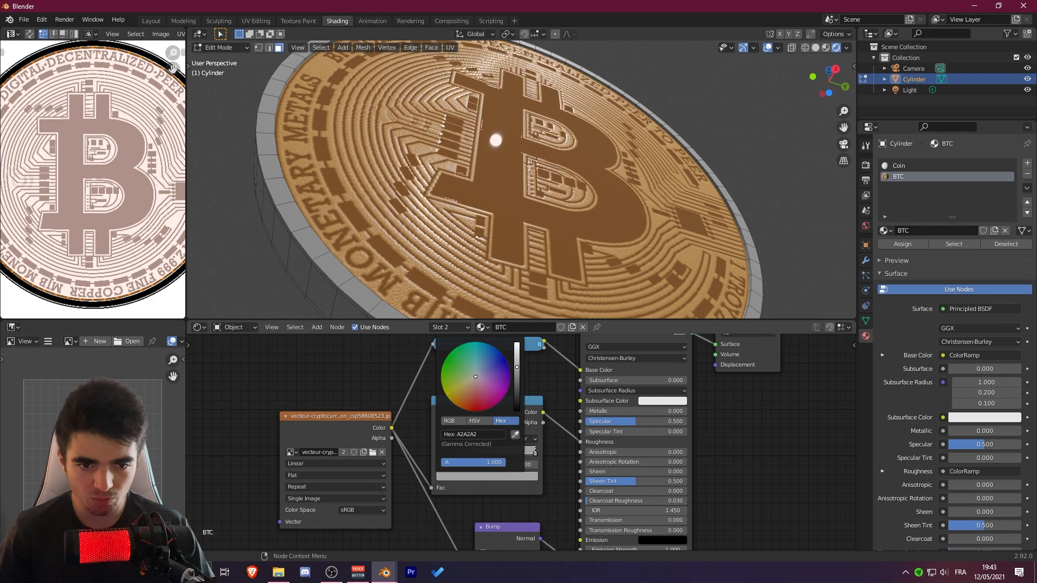
scroll(479, 168, down, 3)
mouse_move(480, 168)
middle_down()
mouse_move(480, 157)
mouse_move(464, 162)
mouse_move(492, 173)
mouse_move(481, 186)
mouse_move(494, 157)
middle_up()
click(508, 477)
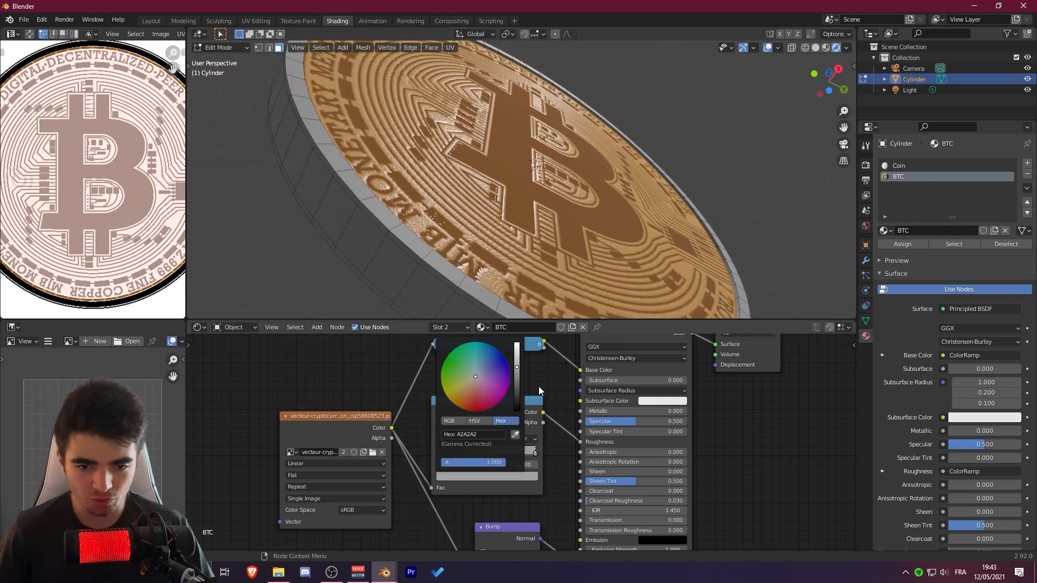
drag(515, 357, 517, 355)
Step: Collapse the roughness ColorRamp node and inspect the coin's face from another angle
middle_drag(505, 169, 420, 377)
scroll(499, 245, down, 4)
click(438, 401)
scroll(394, 238, down, 1)
middle_drag(394, 238, 383, 187)
scroll(440, 221, up, 2)
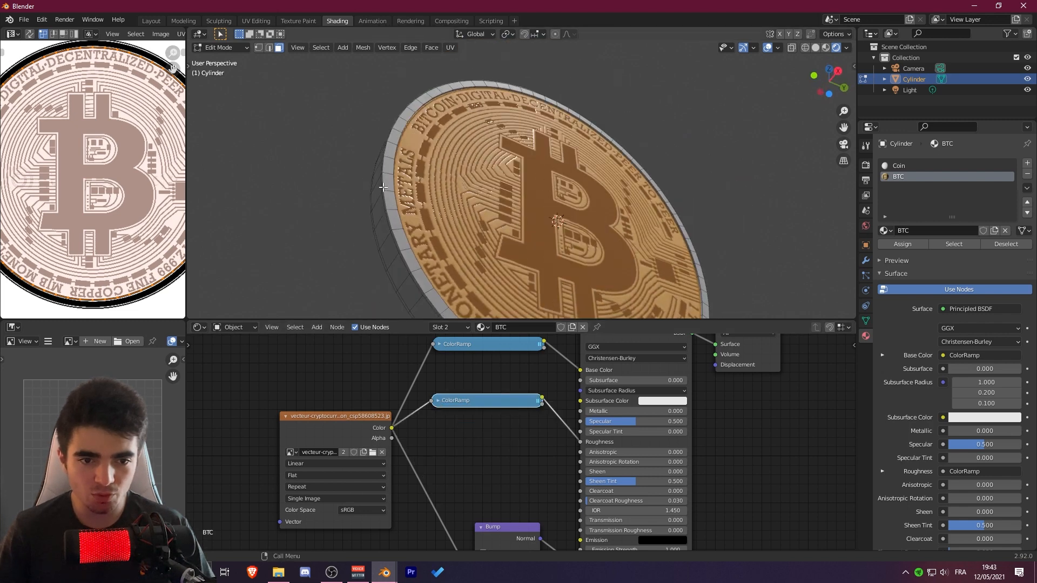
scroll(451, 390, down, 1)
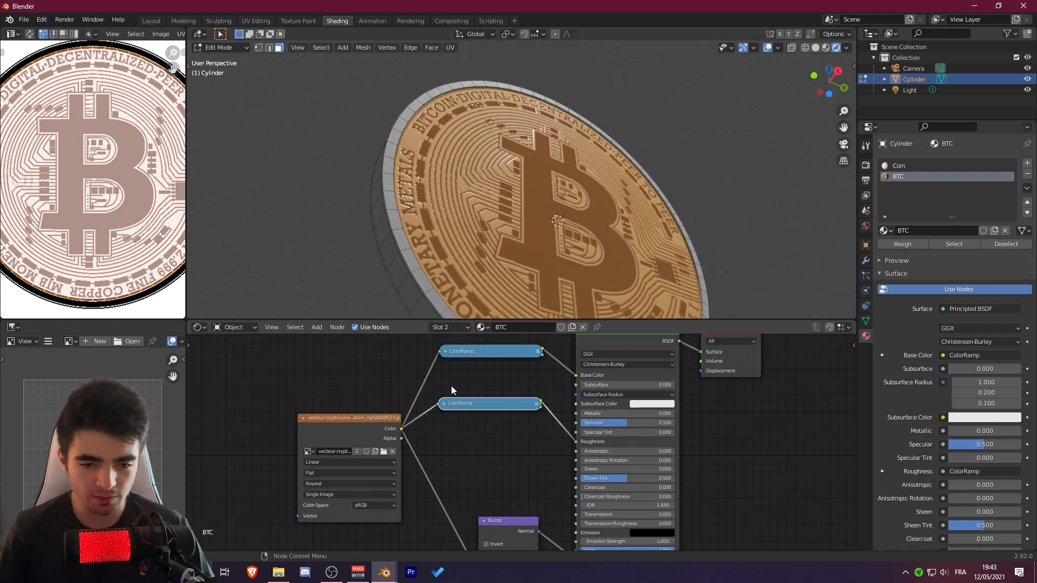
Step: Copy the light gold from the base color ColorRamp's end stop into the Coin material's Base Color
click(444, 351)
scroll(468, 450, up, 2)
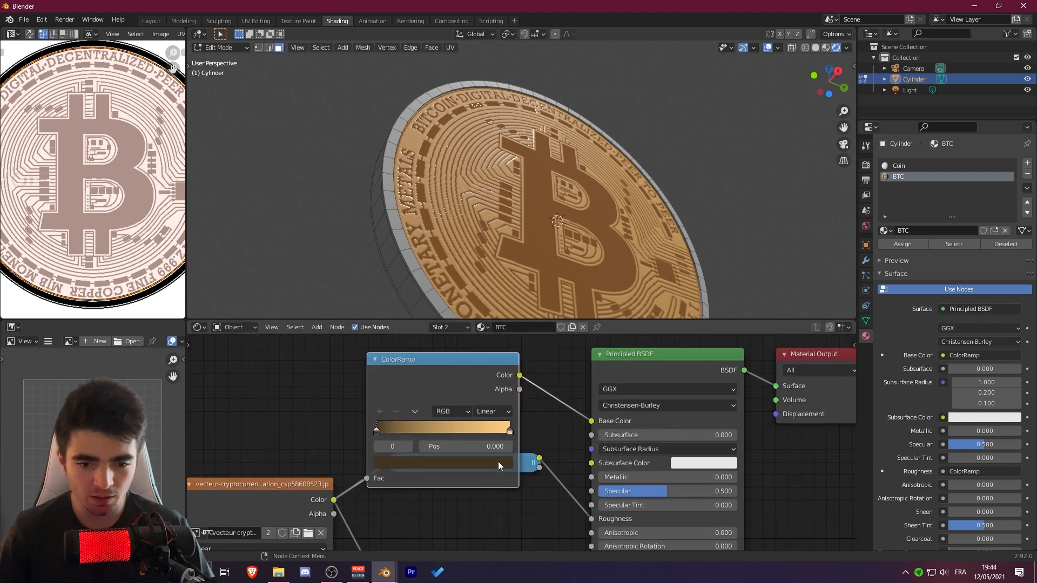
click(510, 432)
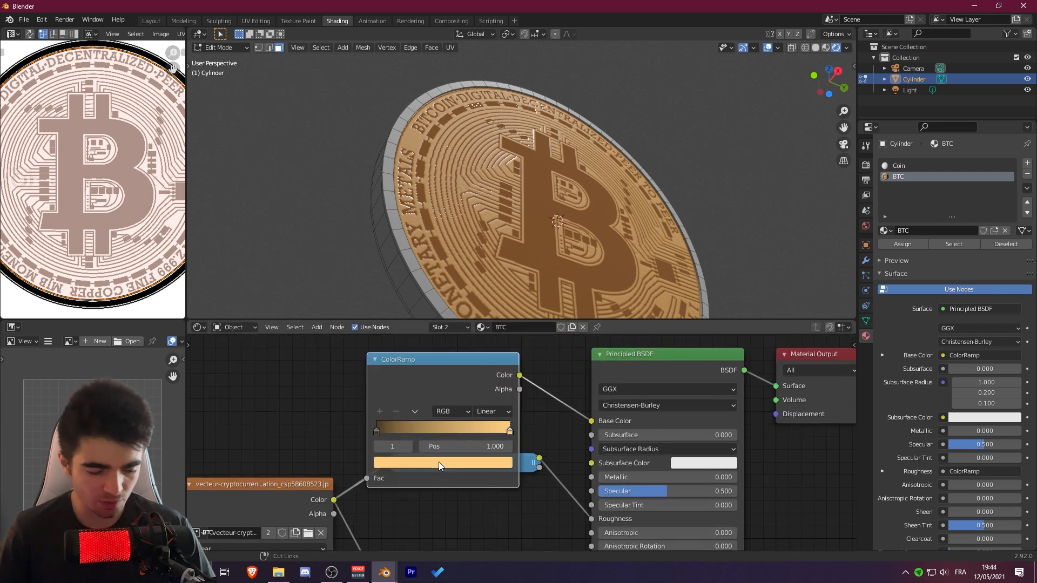
click(443, 327)
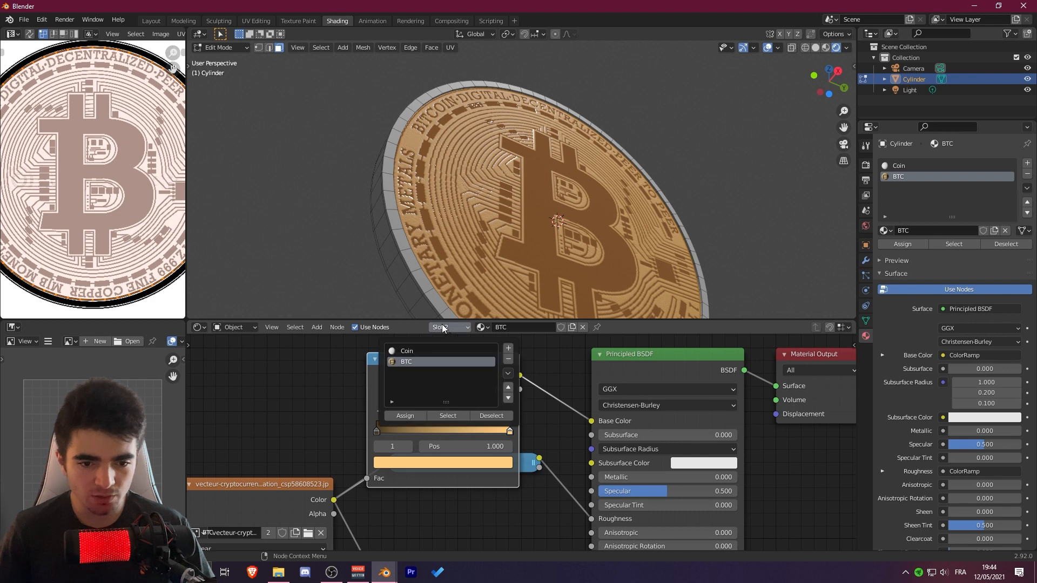
click(417, 351)
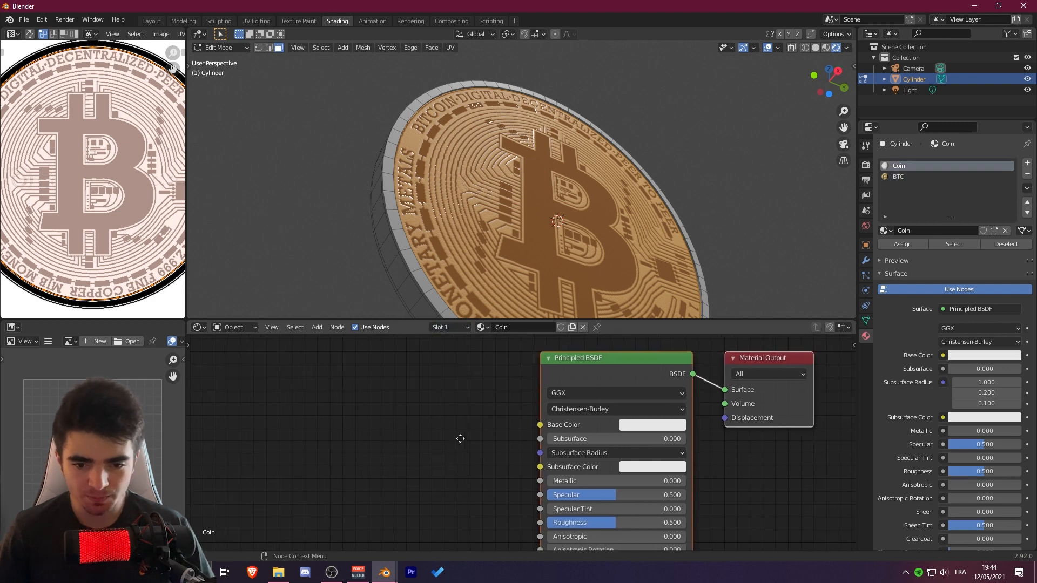
key(ctrl+v)
scroll(471, 266, down, 2)
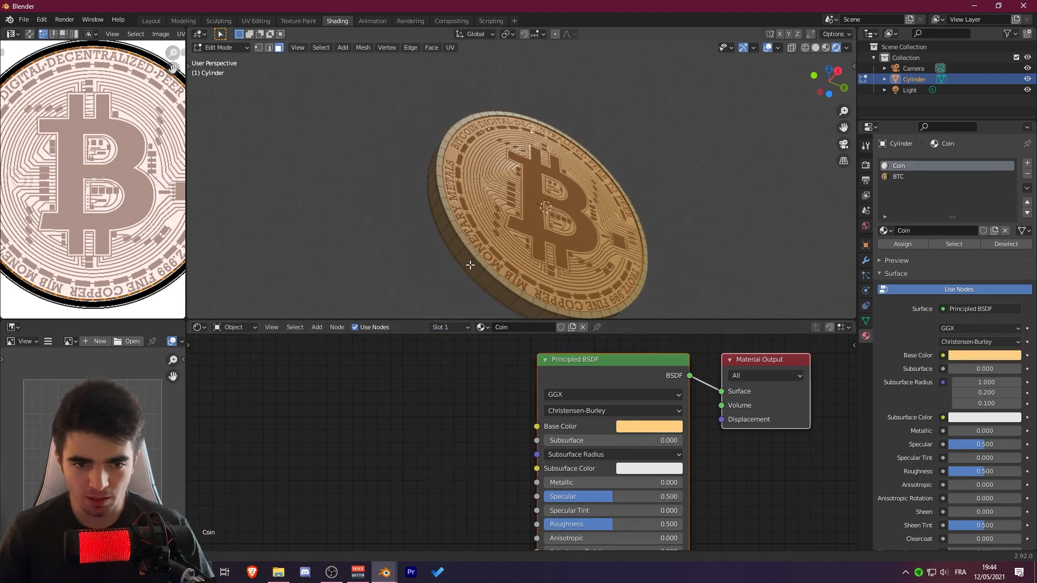
Step: Switch to Object Mode and inspect the gold rim and face of the coin from several angles
middle_drag(471, 265, 498, 233)
key(Tab)
key(Tab)
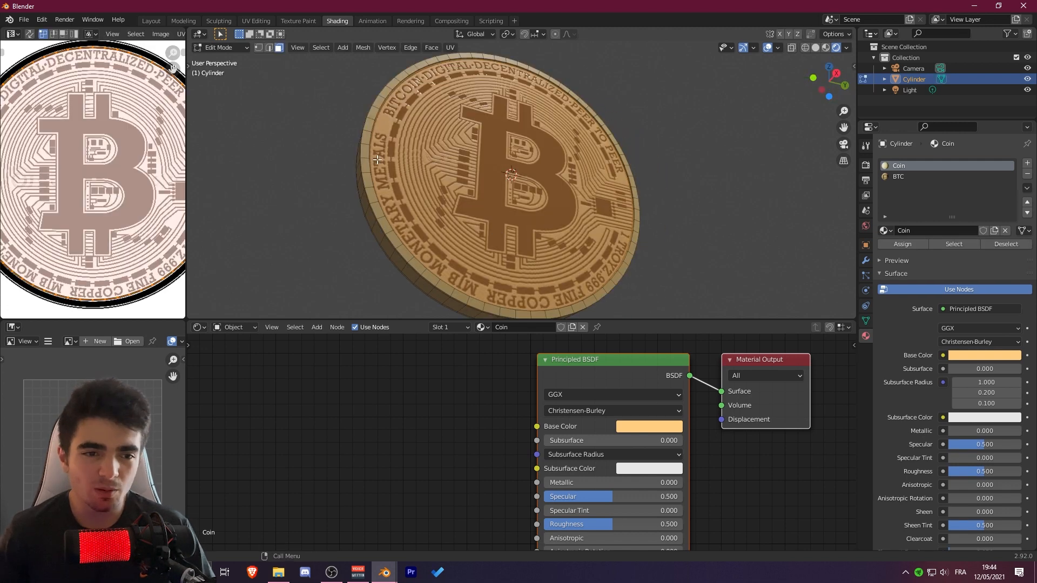
click(215, 47)
click(218, 56)
middle_drag(394, 139, 534, 119)
scroll(477, 159, up, 5)
scroll(480, 139, down, 4)
middle_drag(480, 139, 416, 158)
Step: Show the BTC material's nodes and compare the coin's look in Edit Mode and Object Mode
click(448, 328)
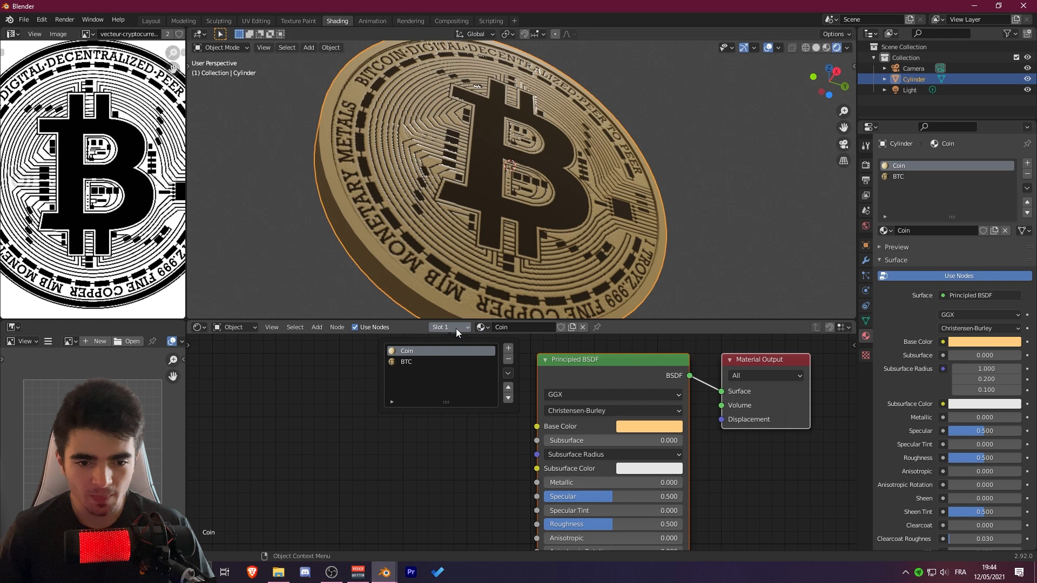
click(431, 364)
scroll(429, 447, down, 3)
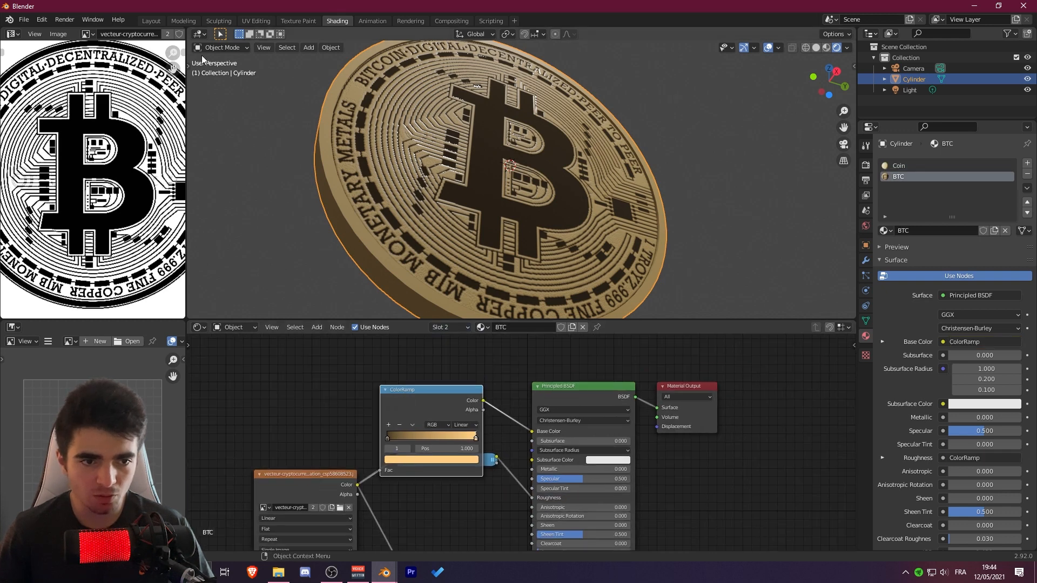
click(219, 47)
click(218, 74)
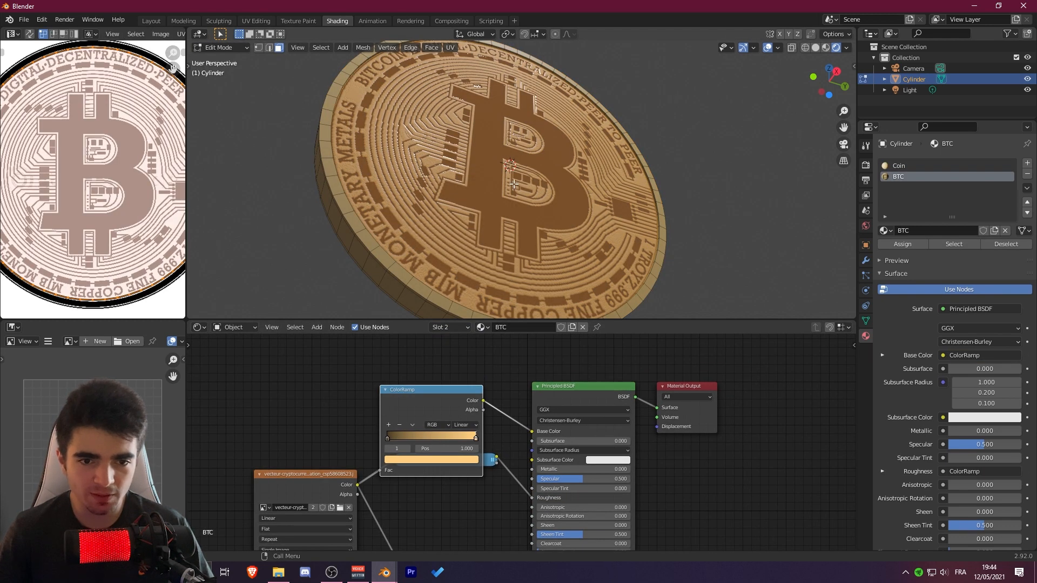
middle_drag(500, 149, 413, 158)
click(219, 48)
click(218, 62)
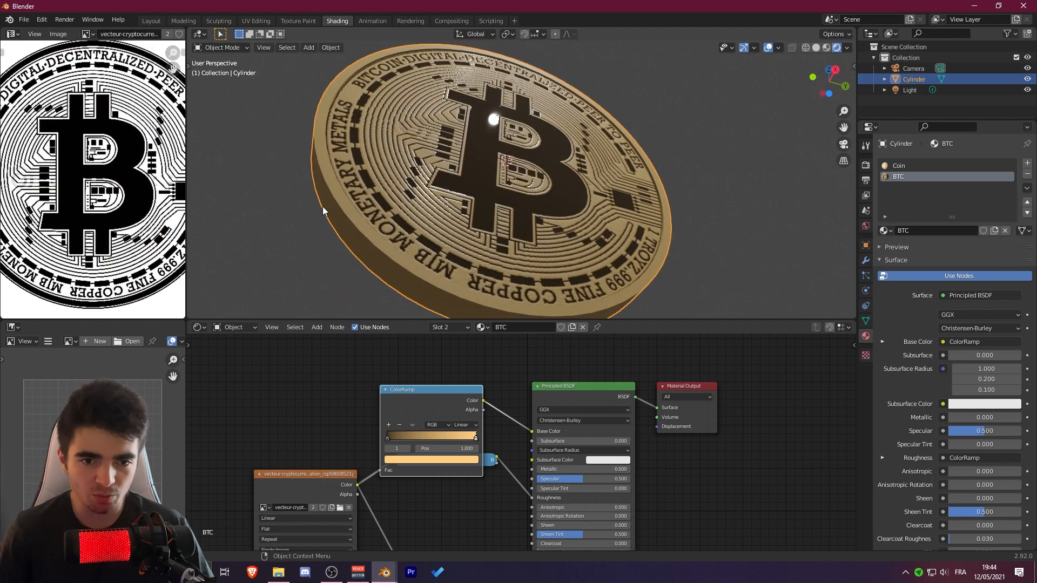
Step: Lighten the dark brown stop of the BTC material's base color ColorRamp to a medium-dark brown
scroll(436, 384, down, 2)
click(446, 399)
scroll(446, 401, up, 3)
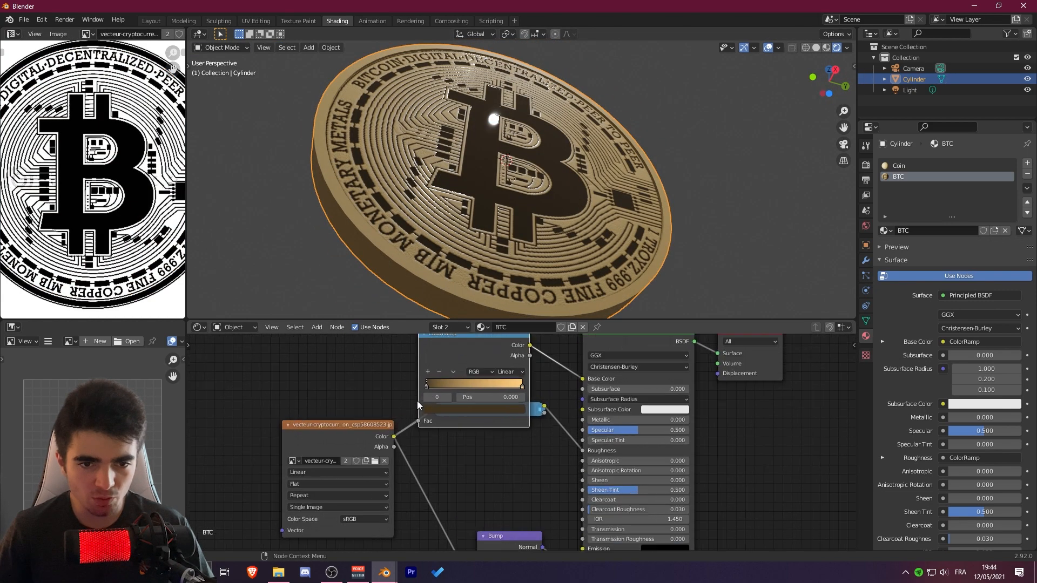
click(471, 440)
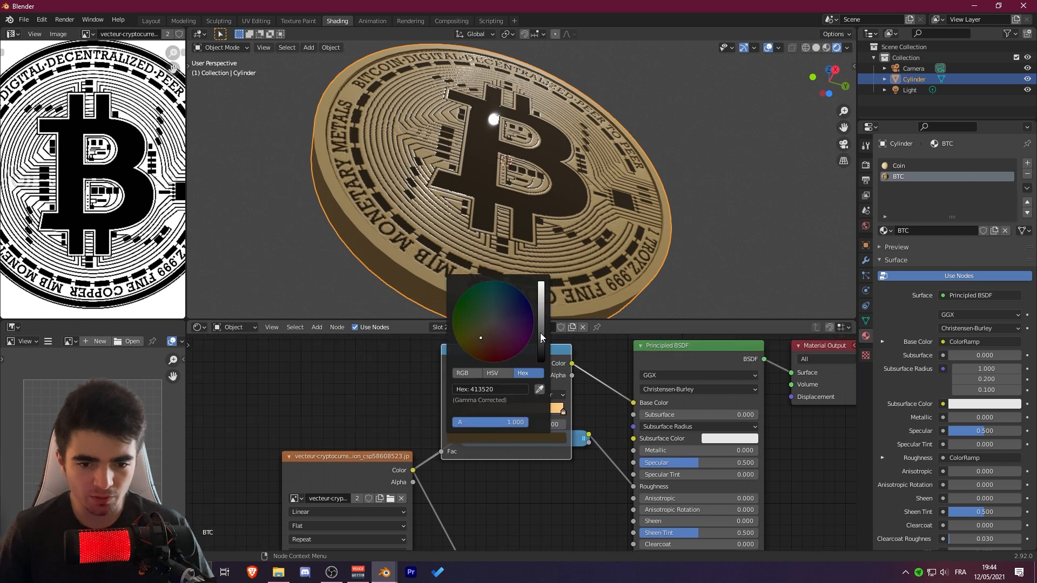
mouse_move(541, 337)
mouse_down()
mouse_move(541, 303)
mouse_move(541, 323)
mouse_up()
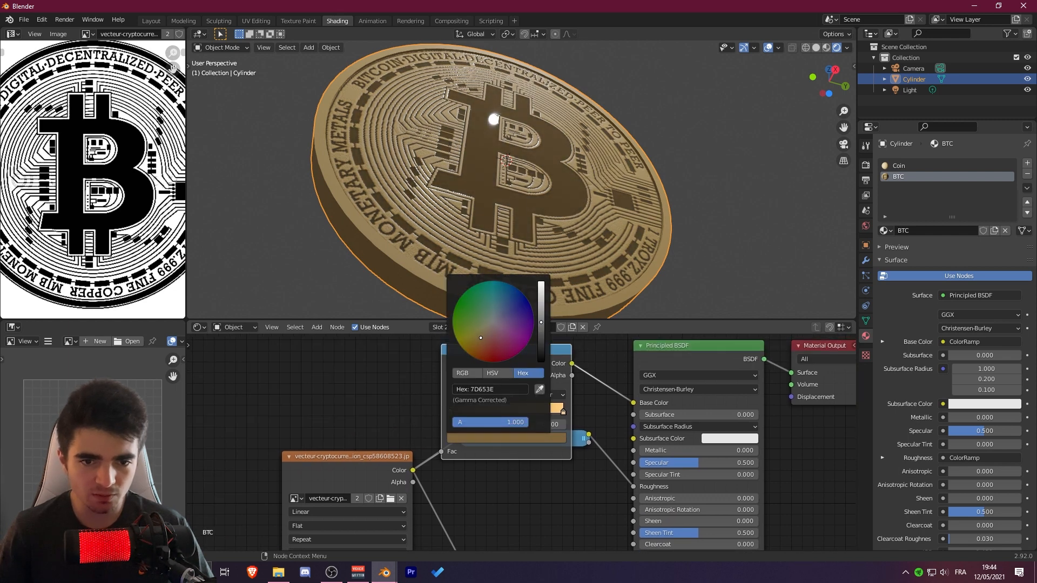
middle_drag(513, 243, 519, 110)
click(502, 438)
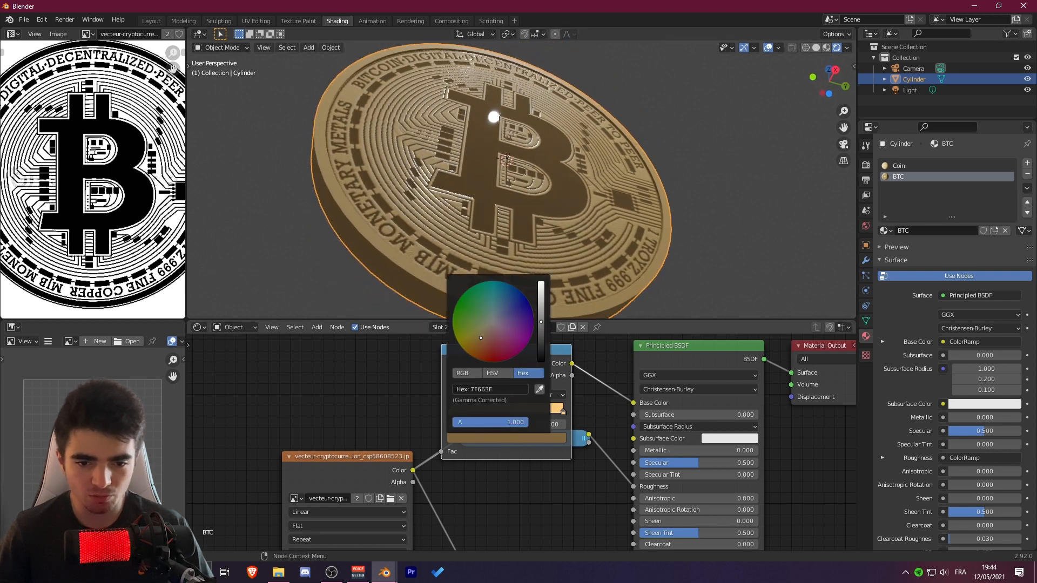
drag(541, 322, 541, 331)
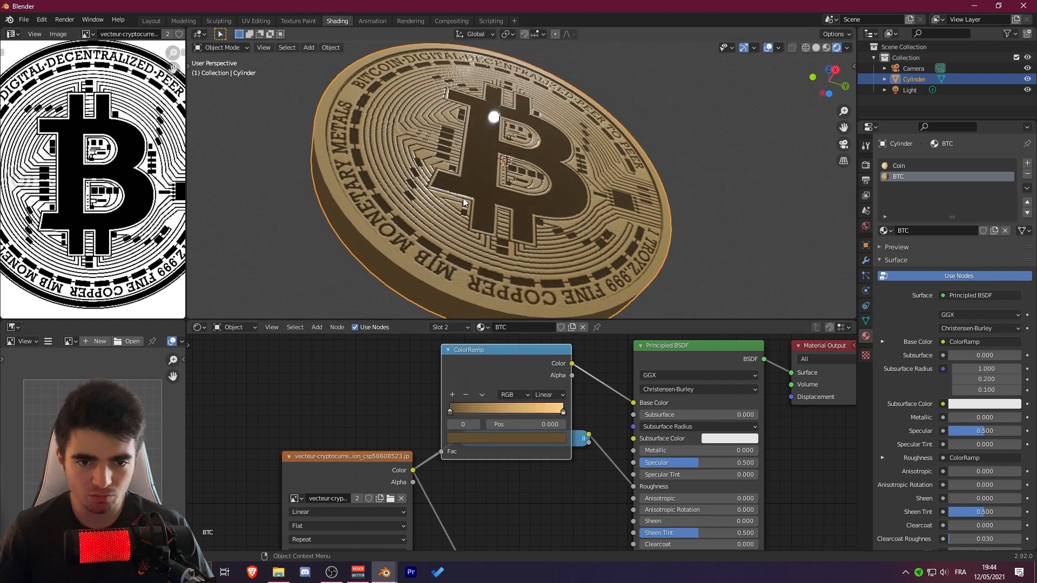
Step: Collapse the base color ColorRamp node and enlarge the 3D viewport to view the whole coin
middle_drag(462, 198, 501, 170)
scroll(501, 171, down, 4)
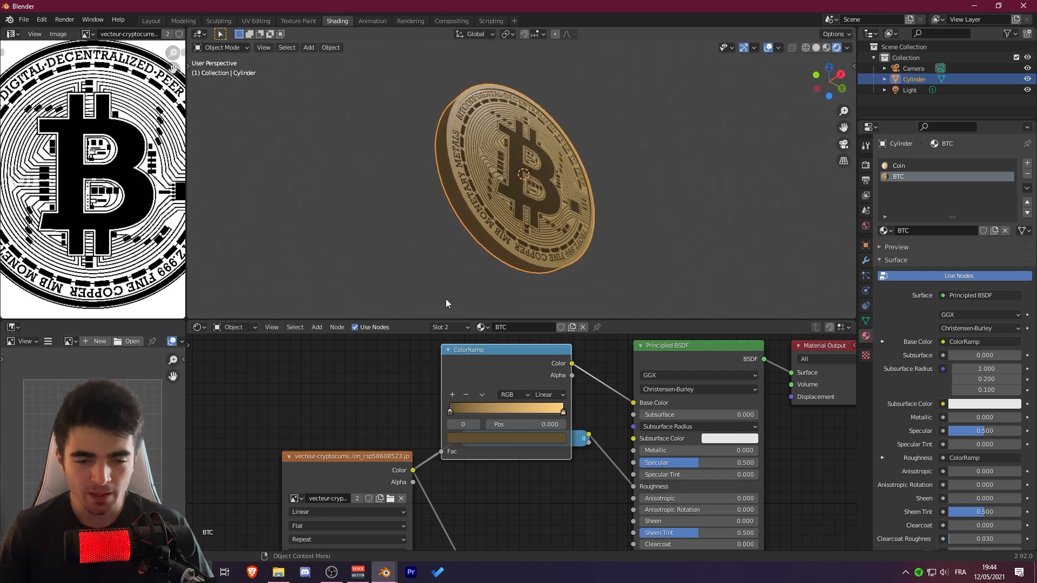
click(448, 350)
drag(453, 322, 437, 443)
scroll(492, 329, up, 4)
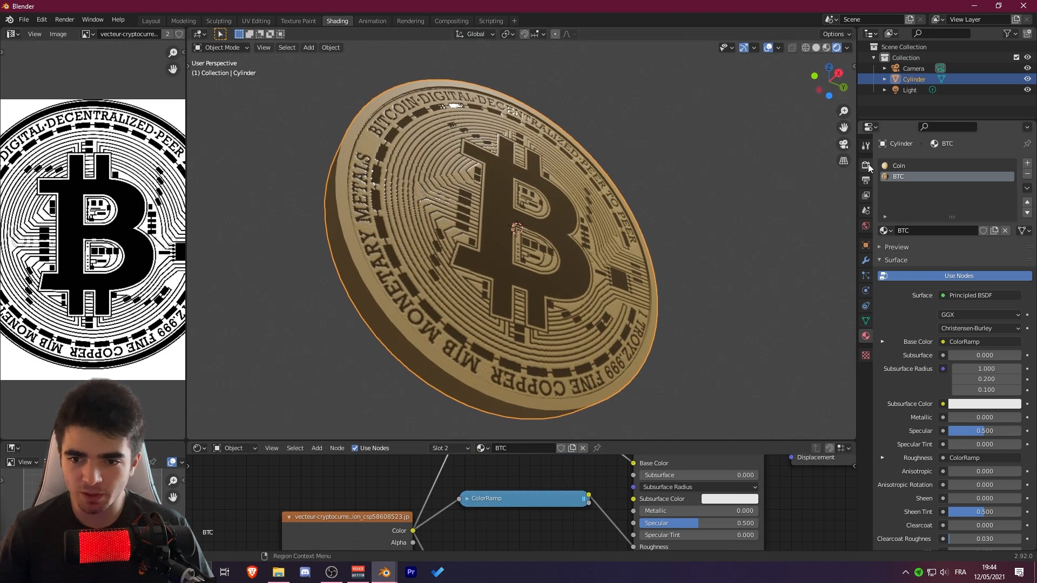
Step: Keep Eevee as the render engine, enable Ambient Occlusion and Bloom, and inspect the coin
click(865, 166)
click(962, 163)
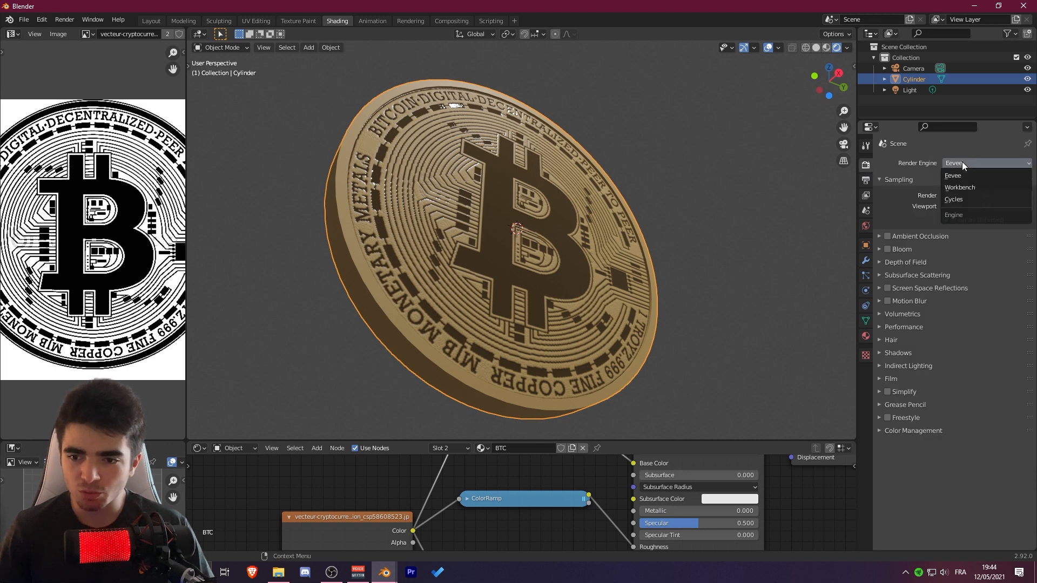
click(962, 162)
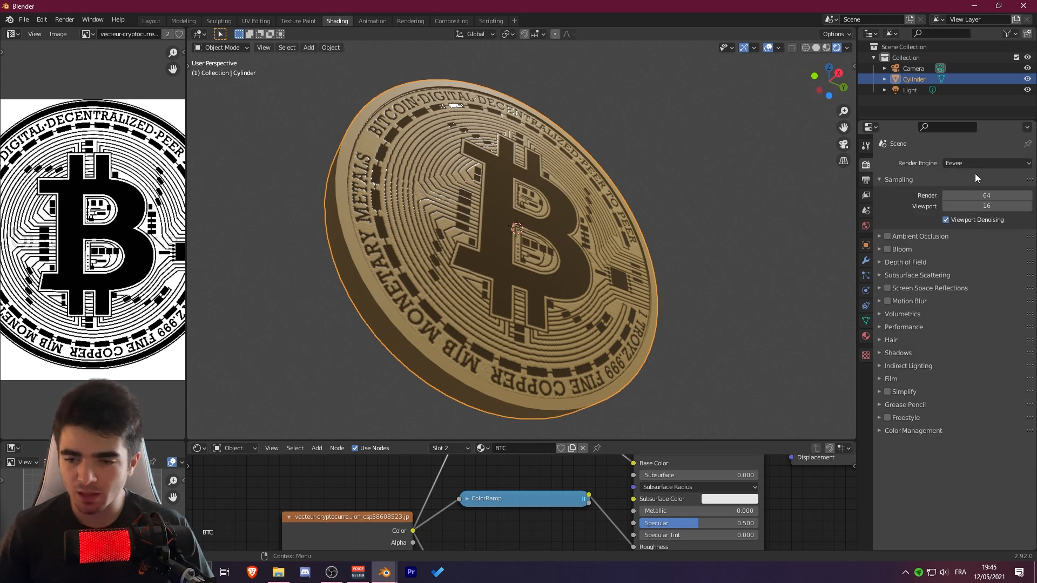
click(887, 249)
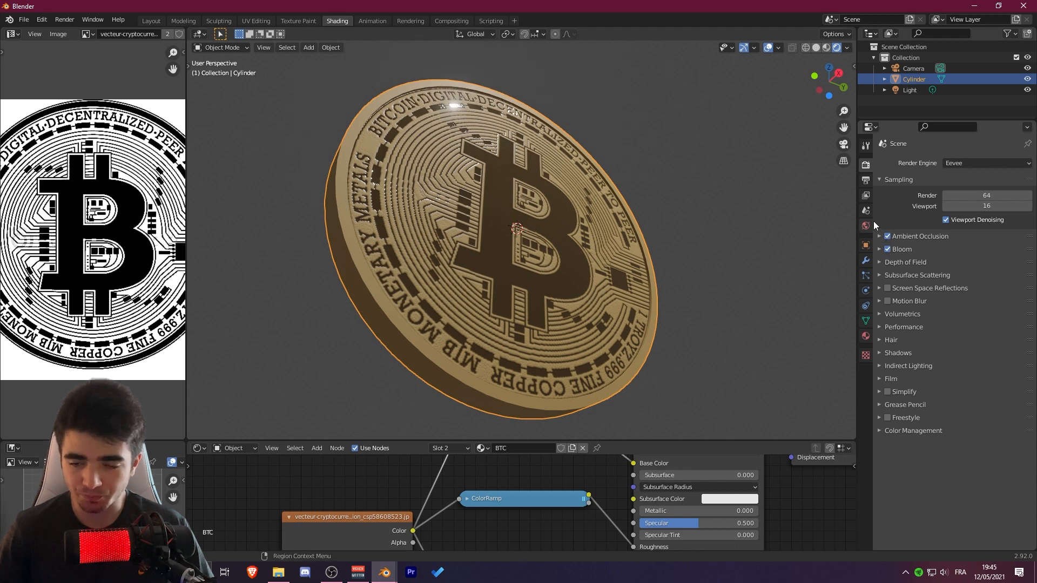
middle_drag(584, 202, 537, 211)
scroll(534, 213, down, 3)
middle_drag(489, 244, 637, 276)
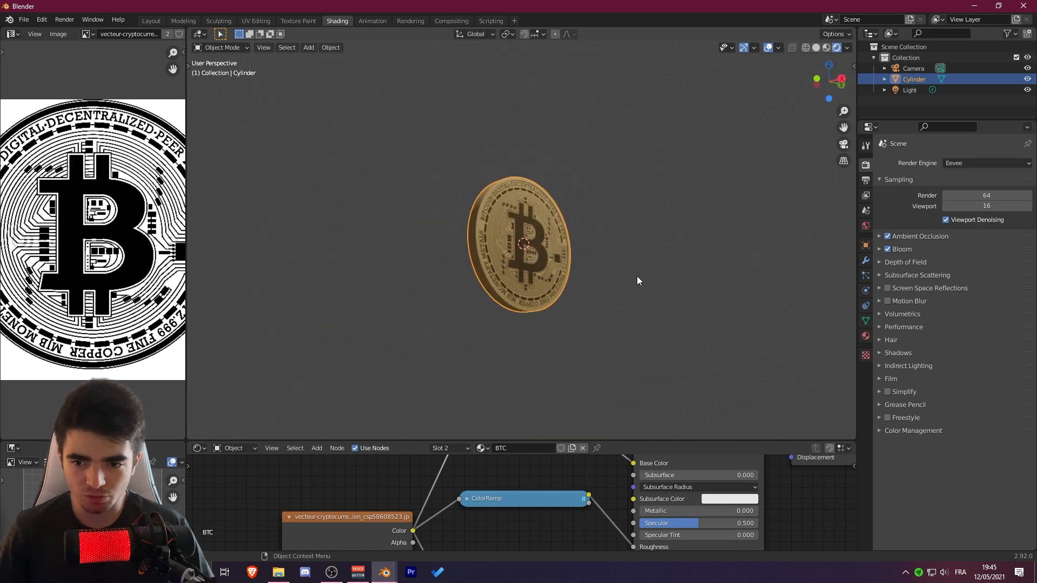
Step: Move the light close to the coin's engraved front face and inspect the lit engraving
scroll(648, 243, down, 5)
click(614, 123)
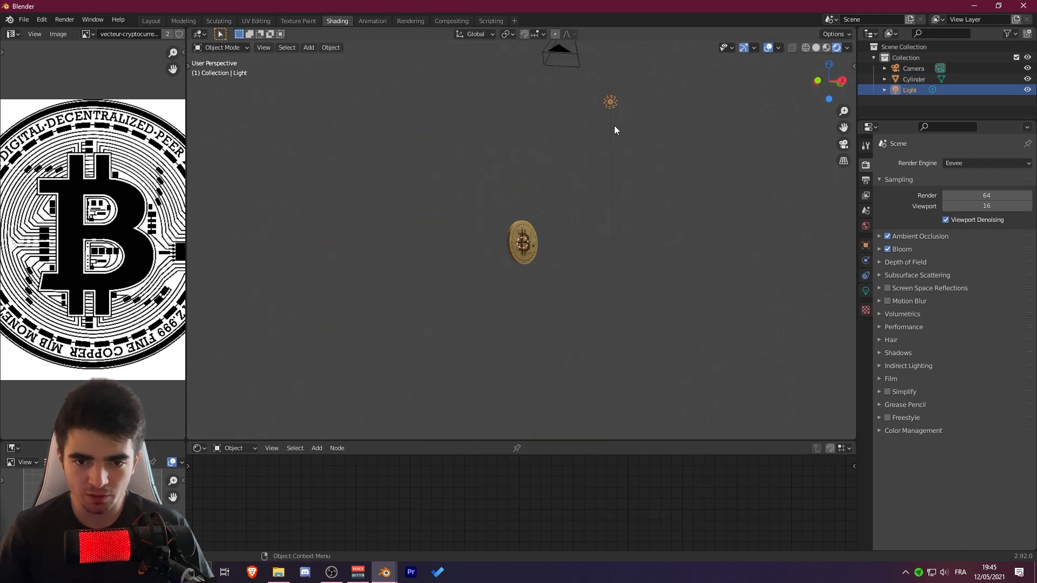
middle_drag(635, 136, 625, 145)
key(g)
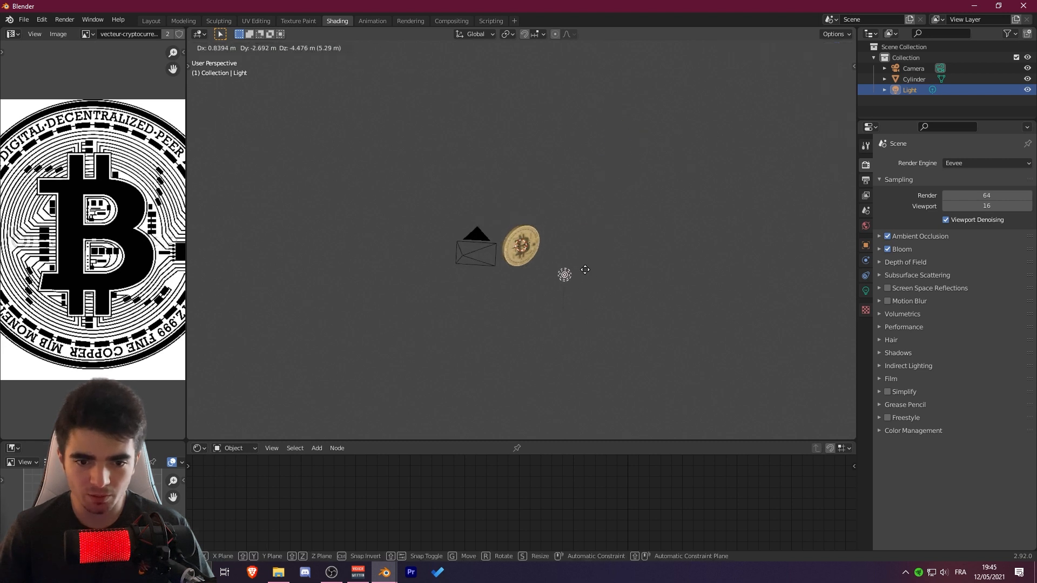
click(585, 270)
middle_drag(585, 271, 654, 286)
scroll(659, 284, up, 3)
key(g)
click(511, 231)
middle_drag(511, 231, 413, 202)
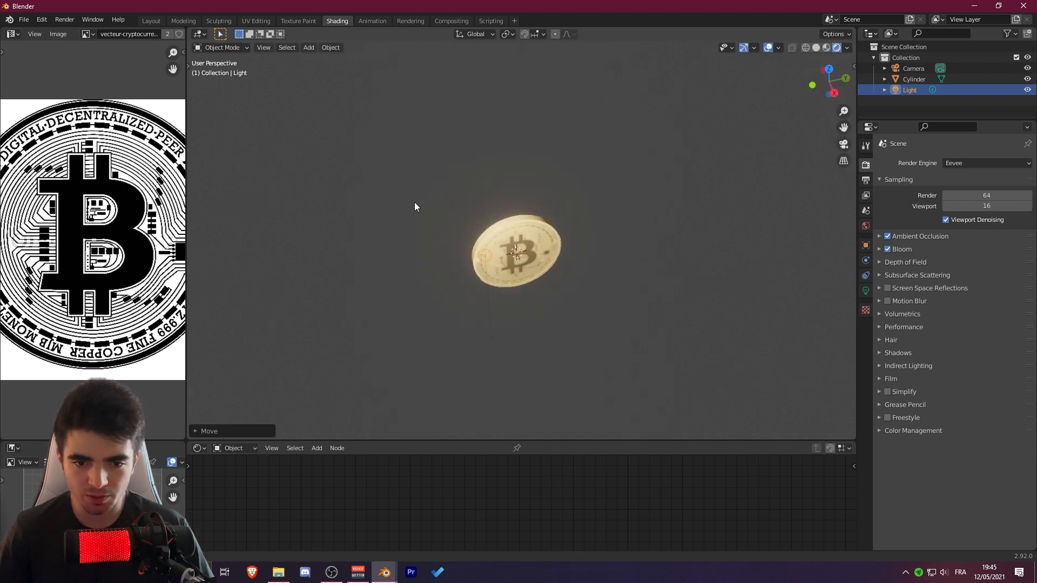
middle_drag(465, 253, 516, 169)
scroll(540, 184, up, 5)
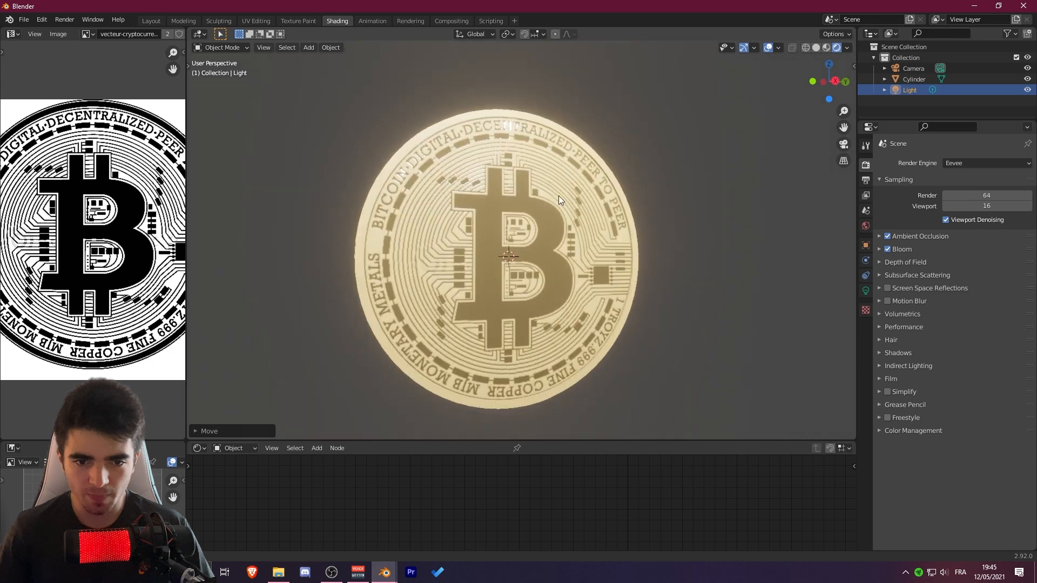
middle_drag(559, 195, 576, 176)
Step: Toggle Bloom off and on repeatedly to compare the coin with and without the glow
click(887, 250)
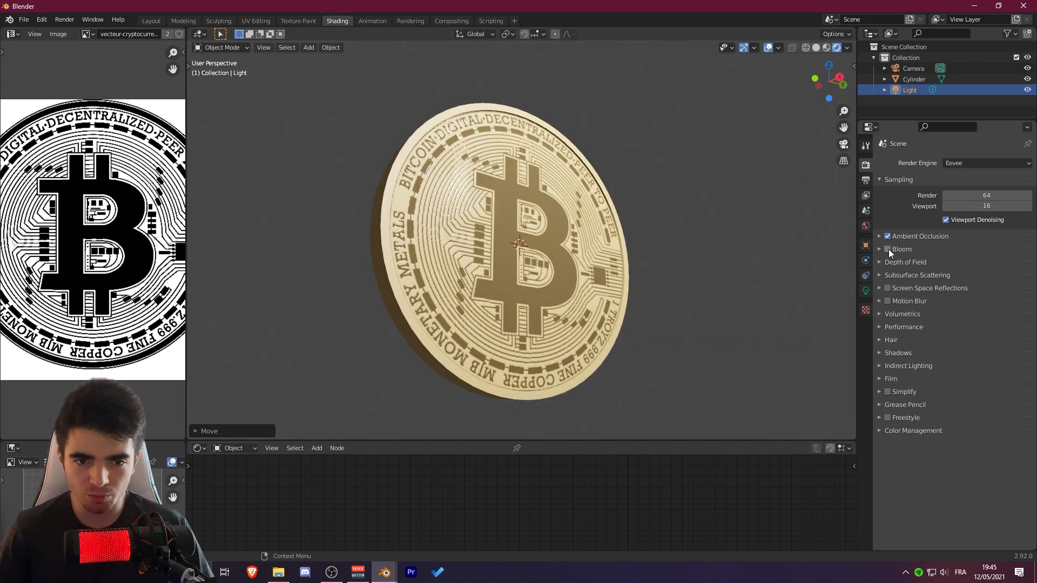
click(888, 249)
click(889, 251)
click(889, 251)
click(890, 251)
click(889, 251)
scroll(713, 233, up, 1)
middle_drag(712, 233, 729, 235)
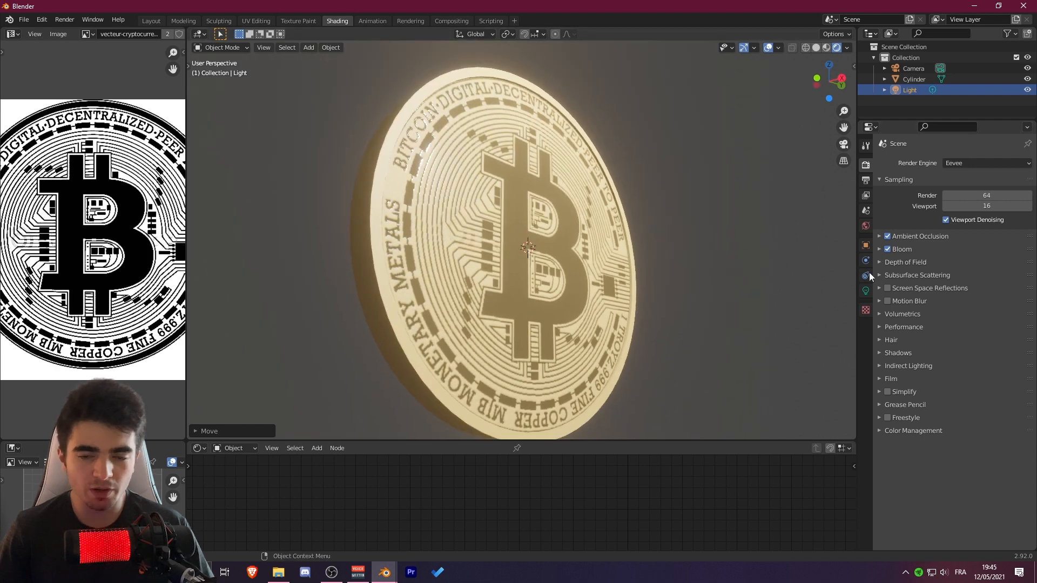
Step: Set the Bloom intensity to 0.100 and radius to 3.487, and tint its color yellow
click(880, 248)
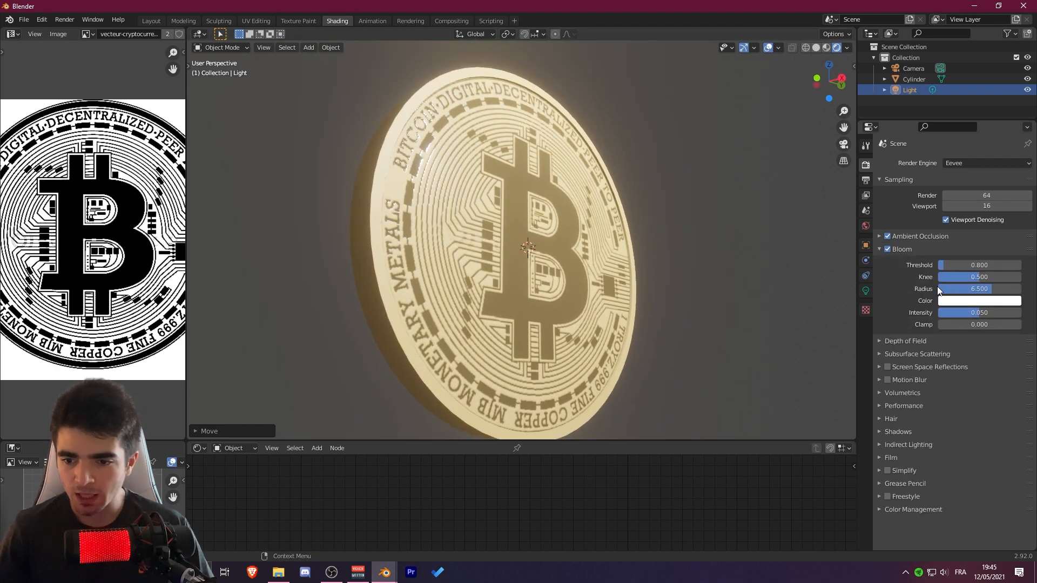
drag(964, 312, 969, 289)
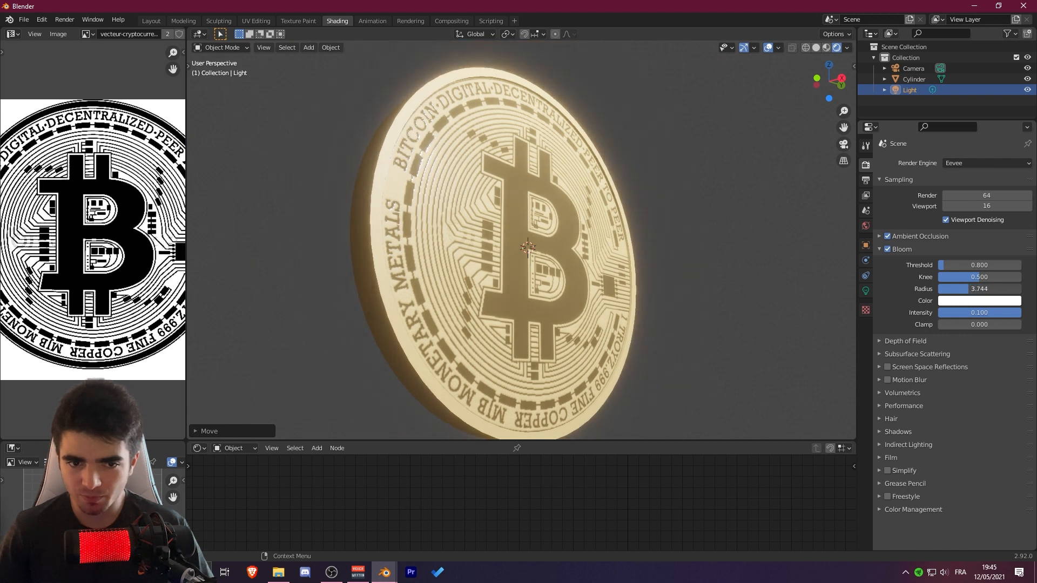
click(965, 301)
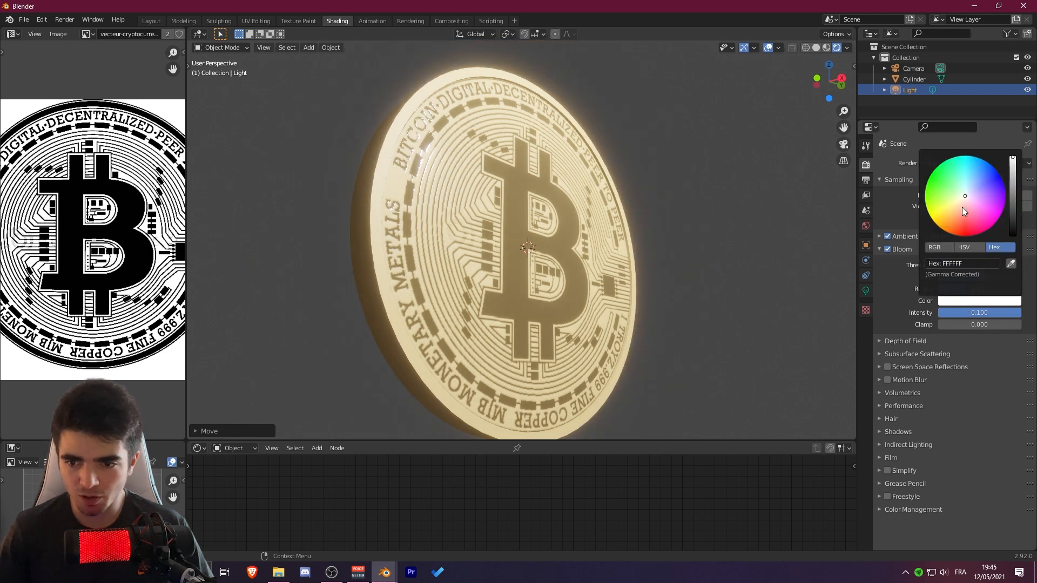
drag(963, 211, 947, 211)
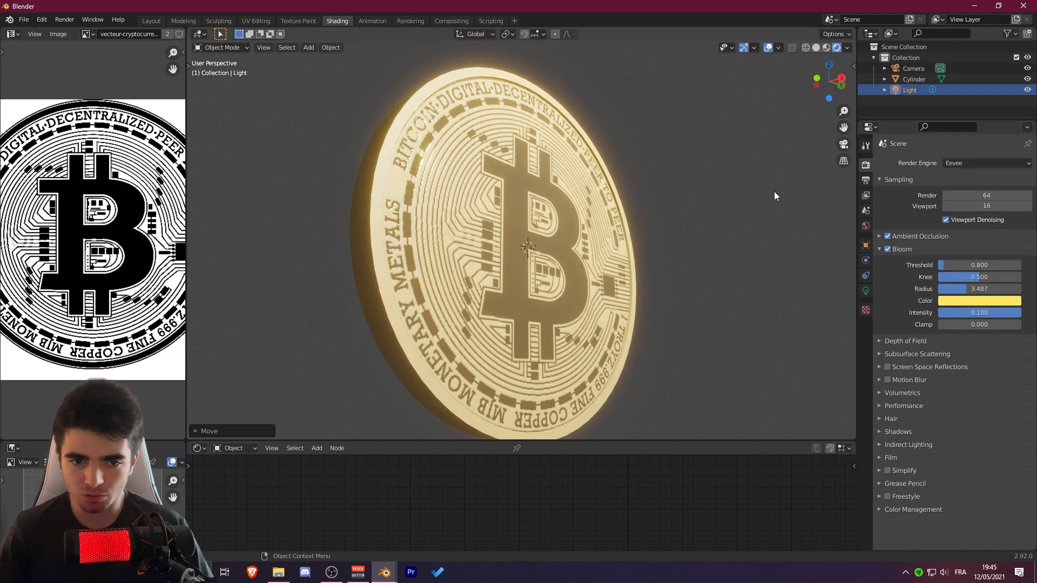
Step: Move the light to the upper-left side of the coin and check the highlight on its face
scroll(588, 186, down, 2)
middle_drag(567, 181, 525, 195)
scroll(530, 238, down, 6)
scroll(530, 237, down, 1)
middle_drag(530, 237, 533, 256)
click(550, 193)
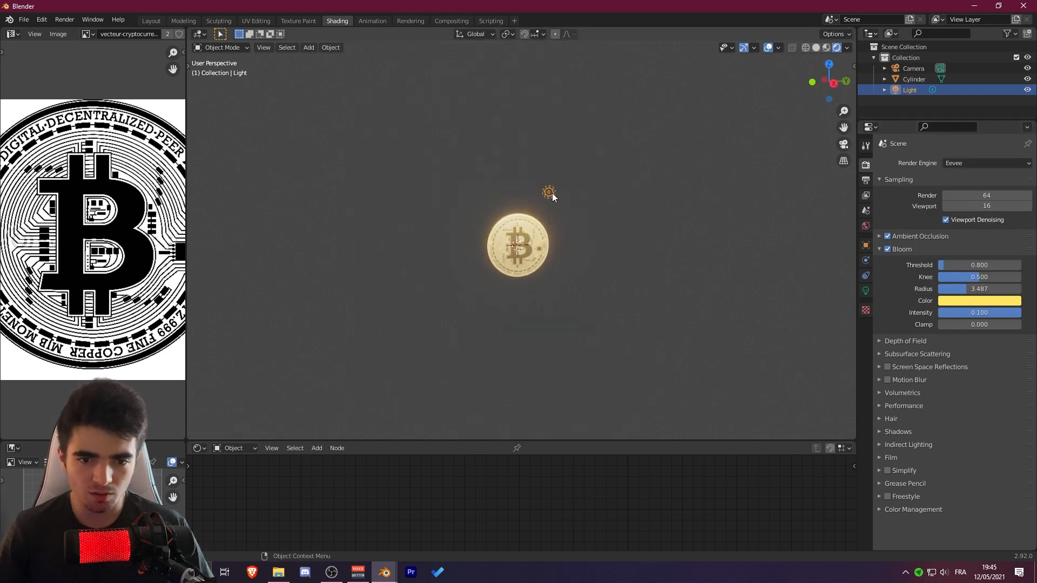
key(g)
click(481, 210)
scroll(511, 260, up, 8)
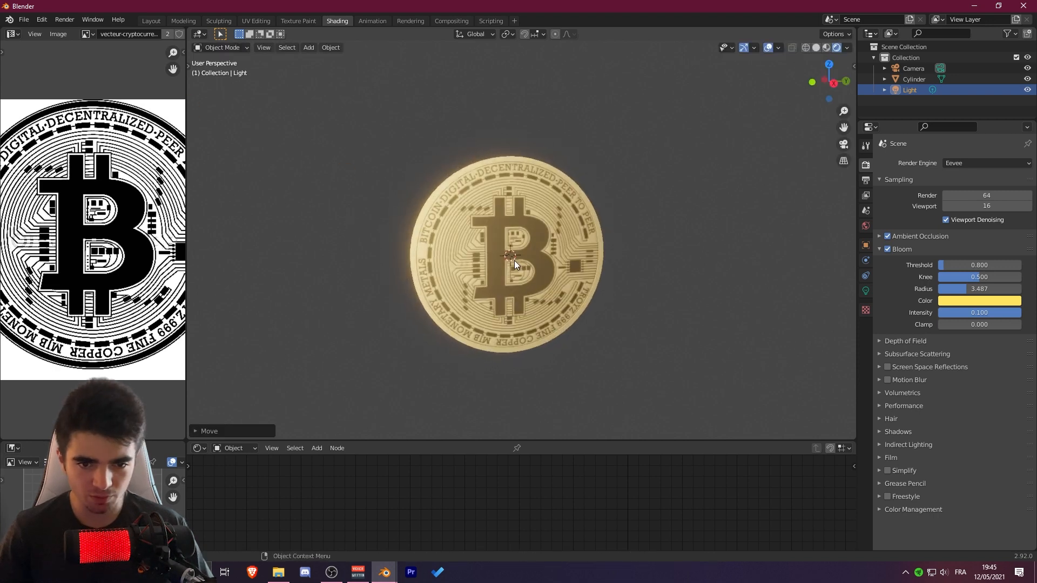
middle_drag(510, 261, 419, 232)
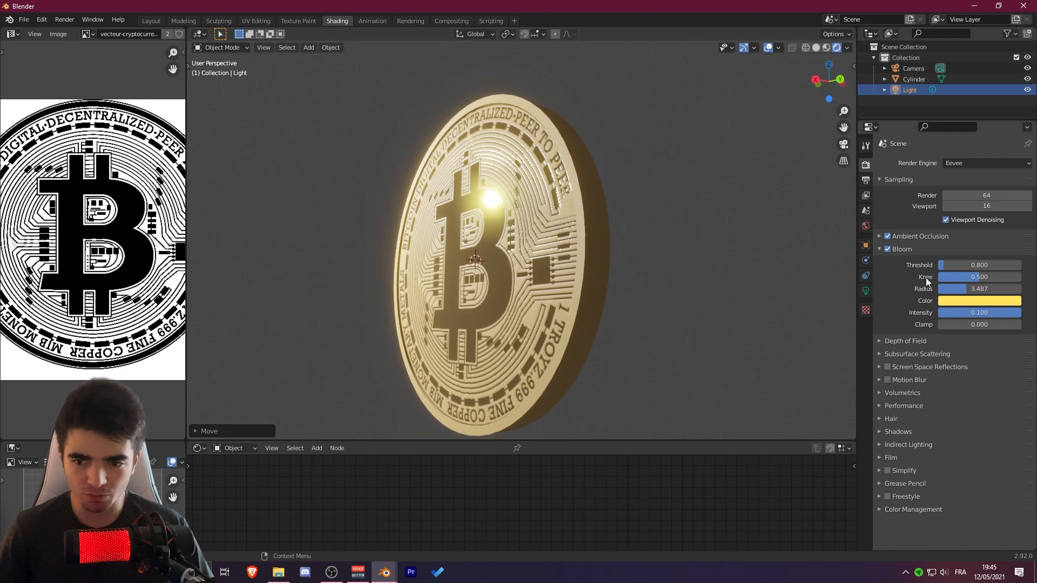
Step: Soften the Bloom color to a paler warm yellow and check the glow on the coin
click(962, 300)
drag(953, 205, 959, 203)
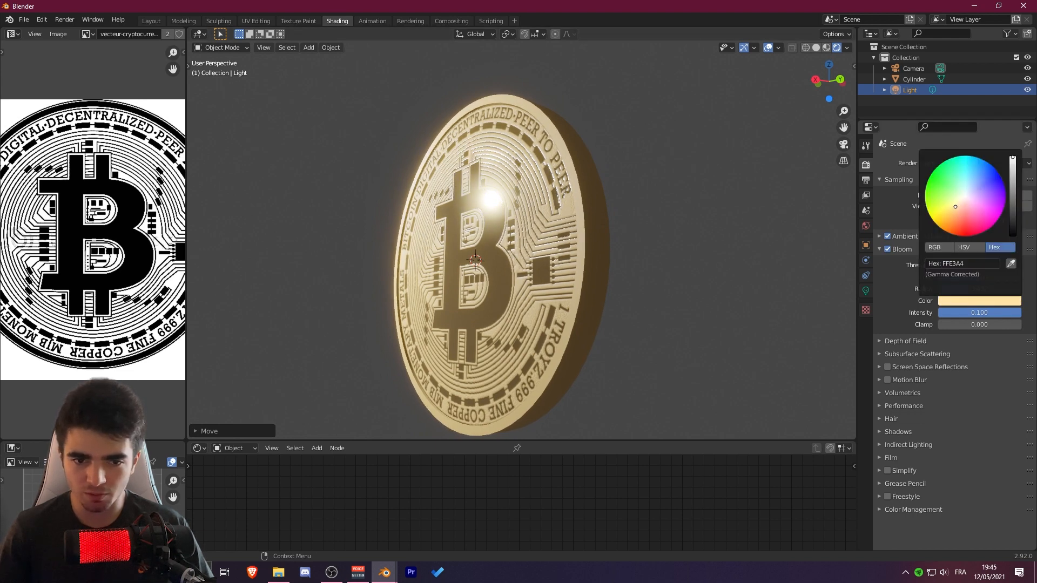
middle_drag(637, 190, 529, 241)
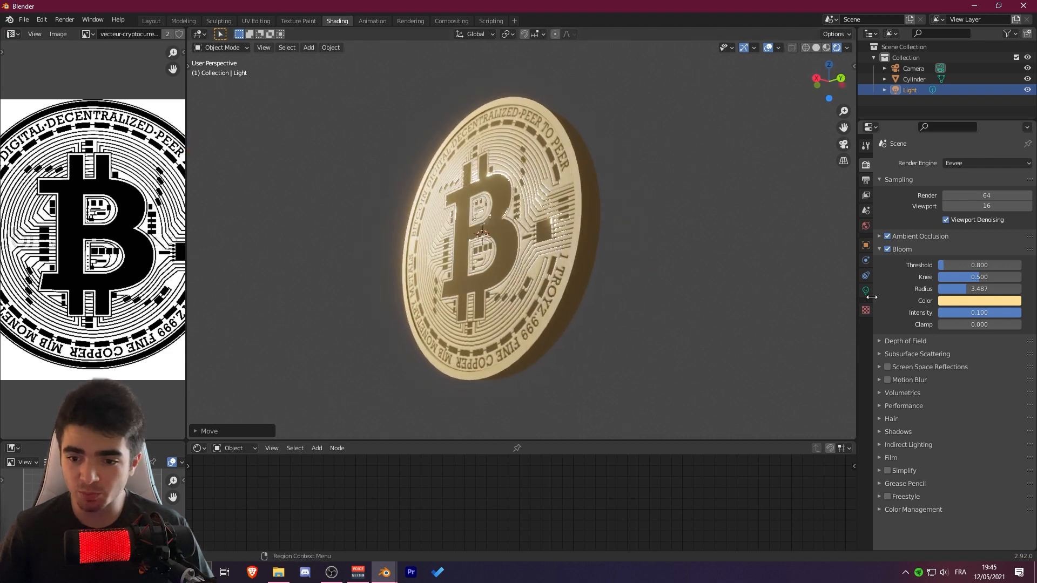
Step: Use an Environment Texture as the World color and load paul_lobe_haus_8k.hdr from the HDRI folder
click(865, 227)
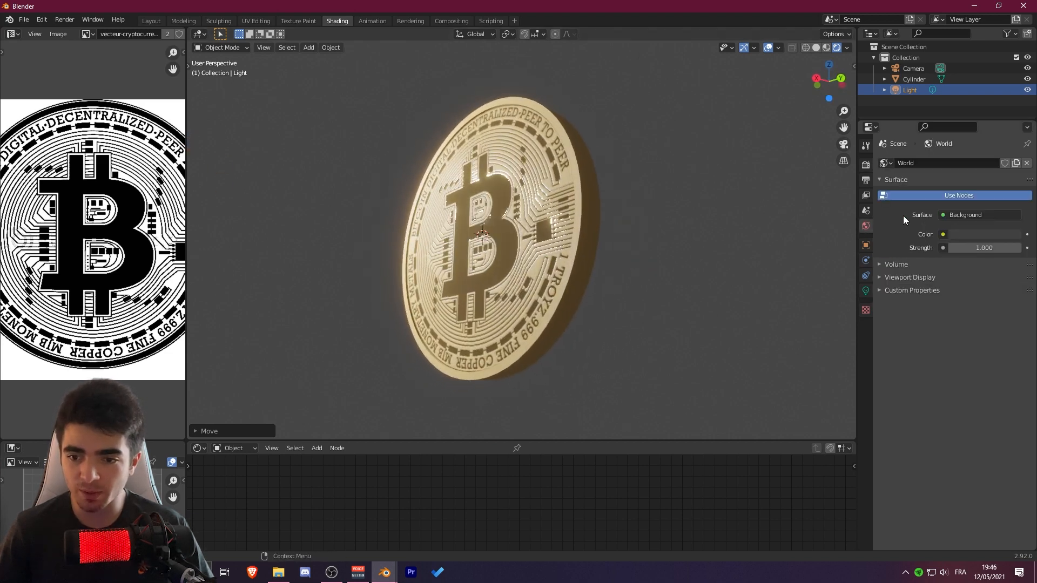
click(943, 234)
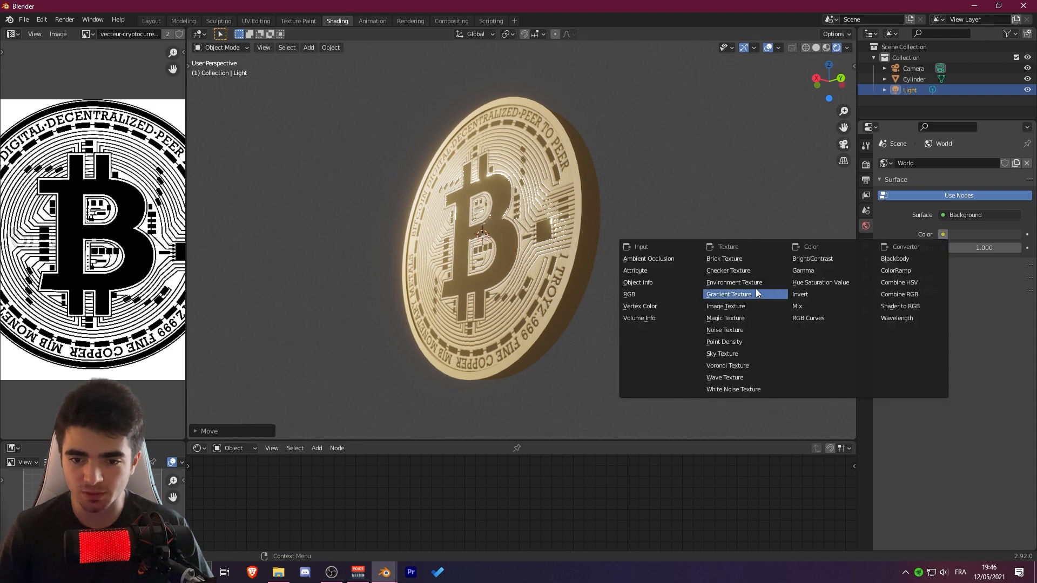
key(Return)
click(986, 247)
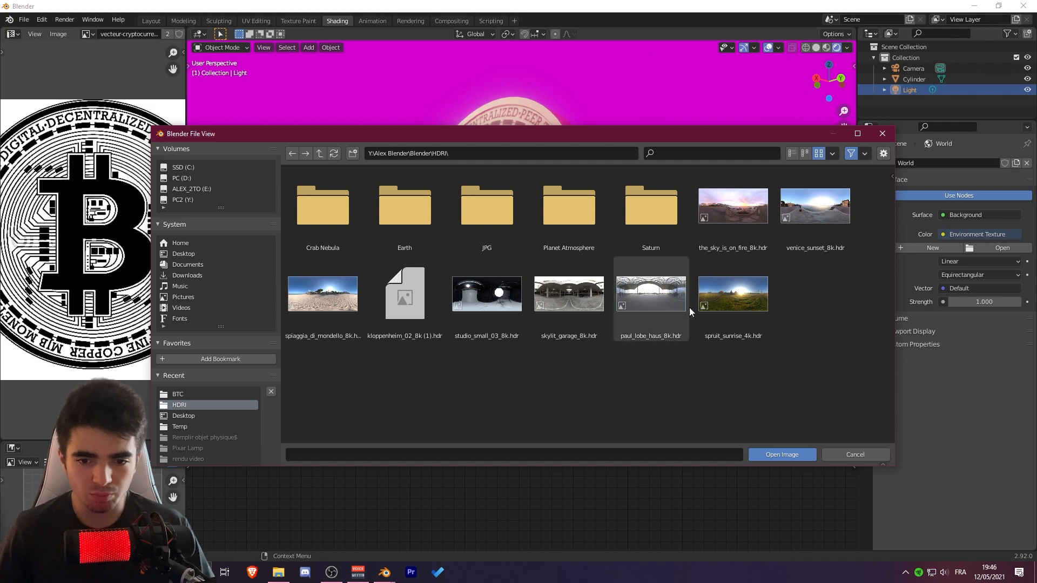
double_click(658, 291)
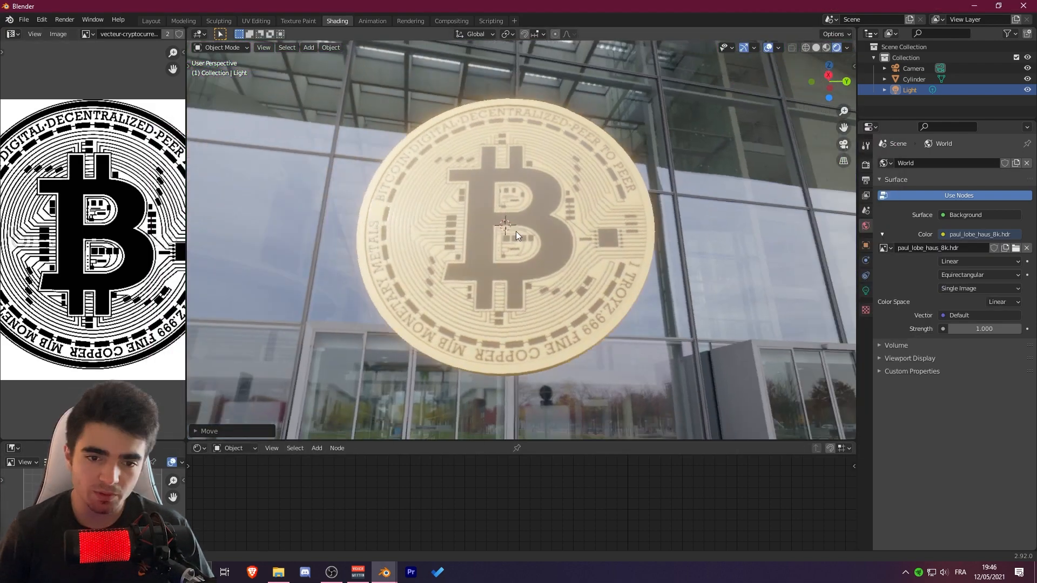
Step: Delete the scene's light and inspect the coin lit only by the HDRI environment
scroll(598, 257, up, 2)
middle_drag(516, 231, 412, 214)
scroll(498, 206, up, 2)
scroll(389, 231, down, 4)
scroll(441, 271, down, 3)
click(416, 181)
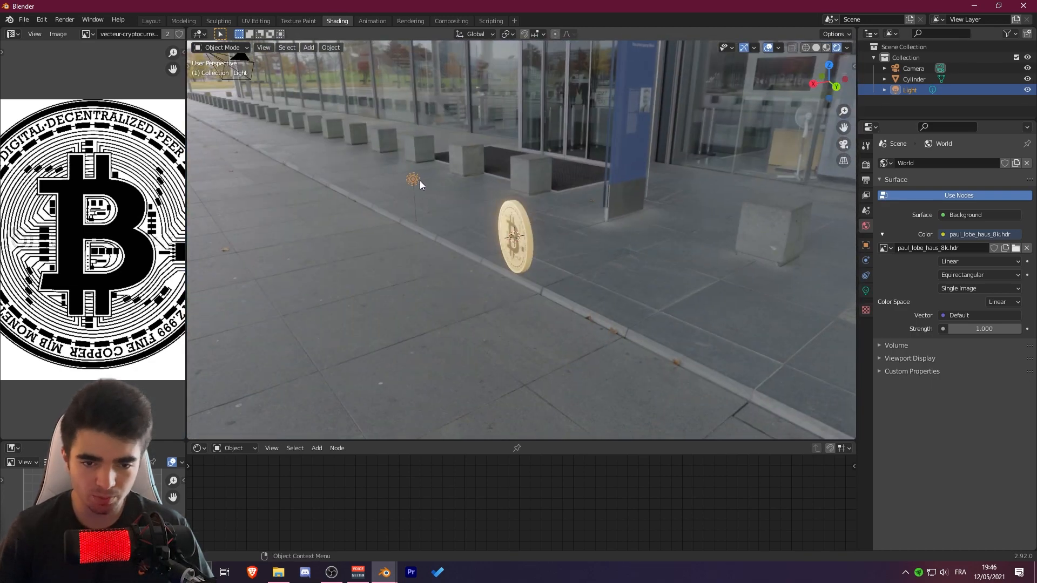
key(Delete)
scroll(485, 204, up, 5)
middle_drag(485, 204, 553, 204)
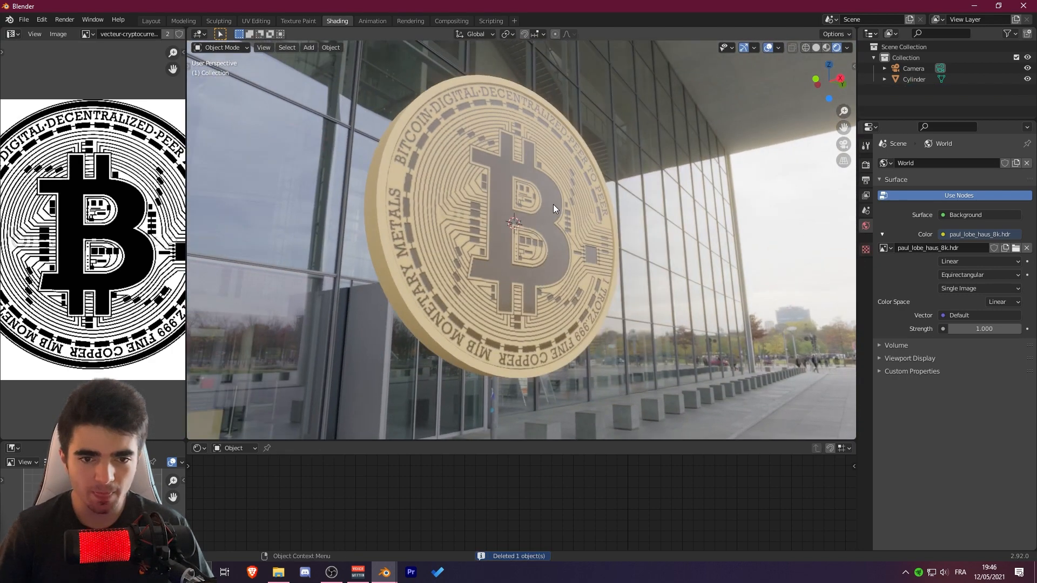
middle_drag(634, 190, 624, 237)
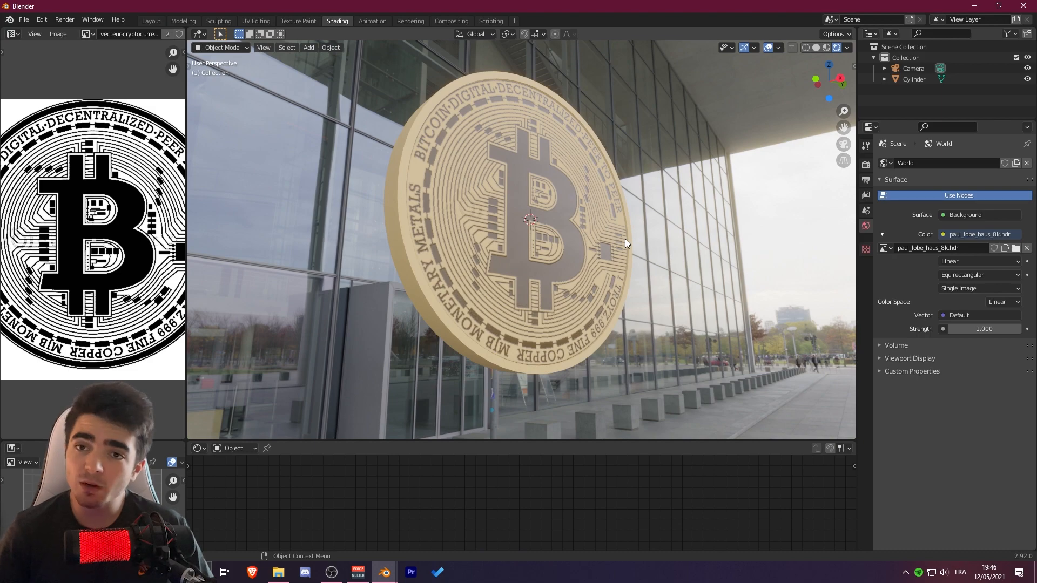
scroll(625, 239, down, 4)
middle_drag(695, 219, 753, 249)
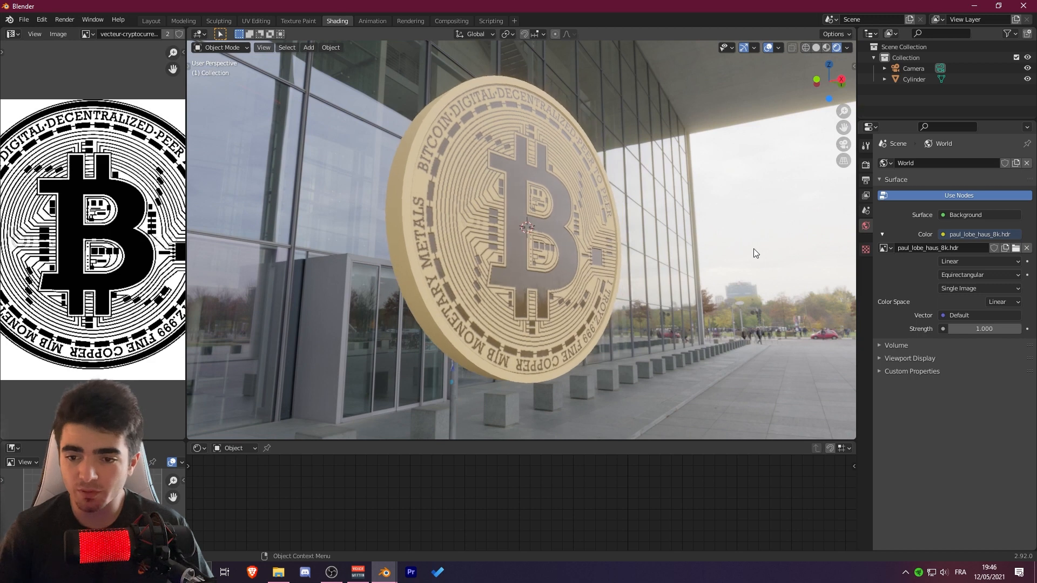
Step: Enable Transparent in the render's Film settings to hide the HDRI background
click(865, 164)
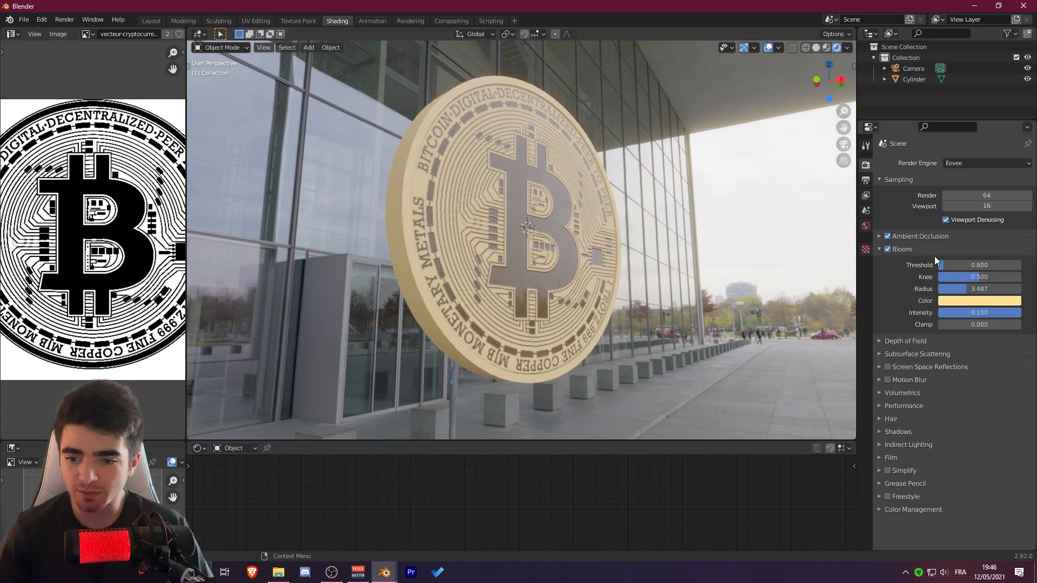
click(891, 458)
click(941, 485)
middle_drag(756, 335, 712, 289)
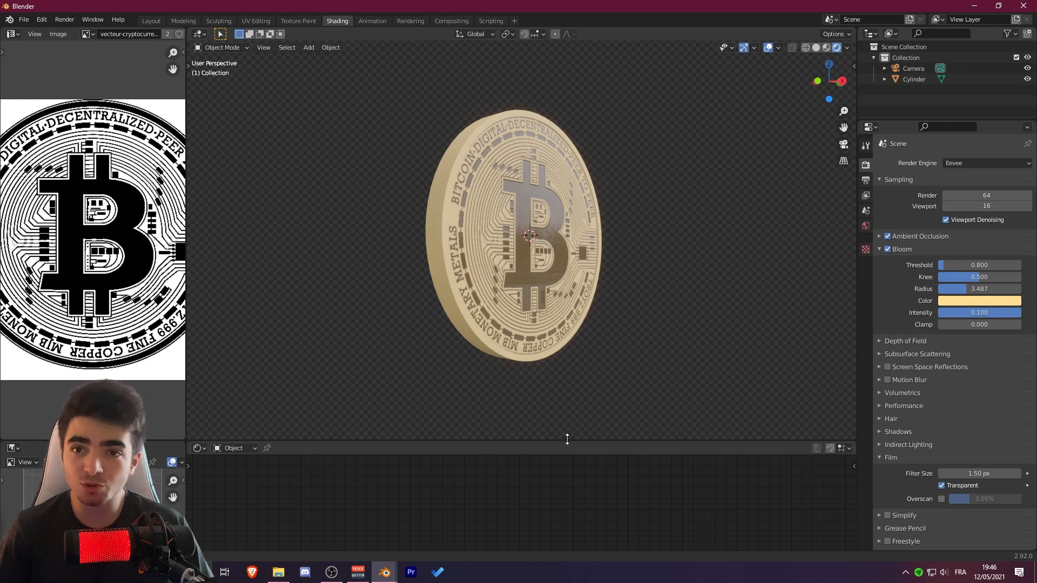
Step: Select the coin to display its BTC material nodes and examine the coin from several angles
drag(568, 440, 581, 417)
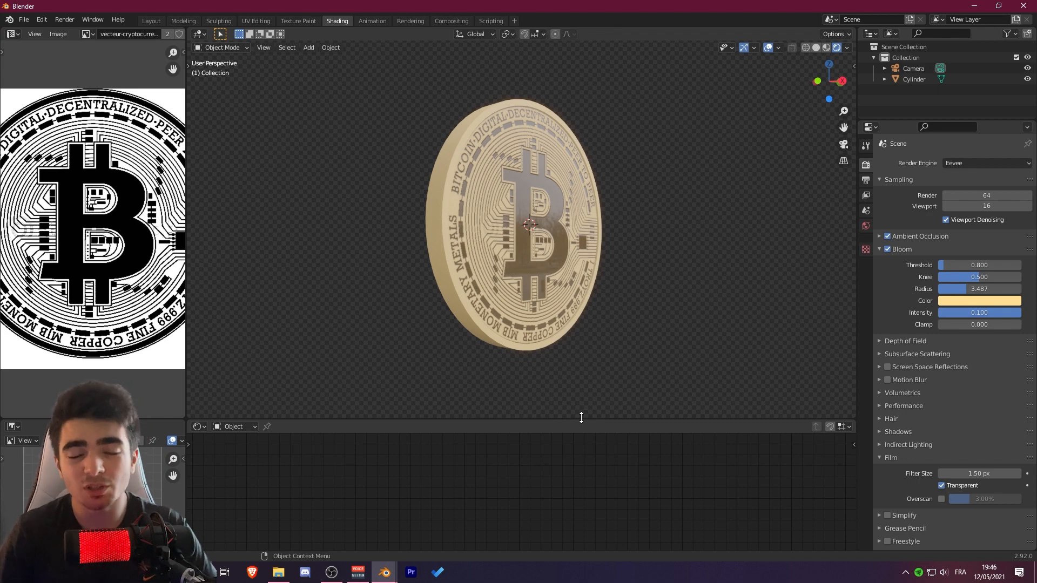
click(582, 310)
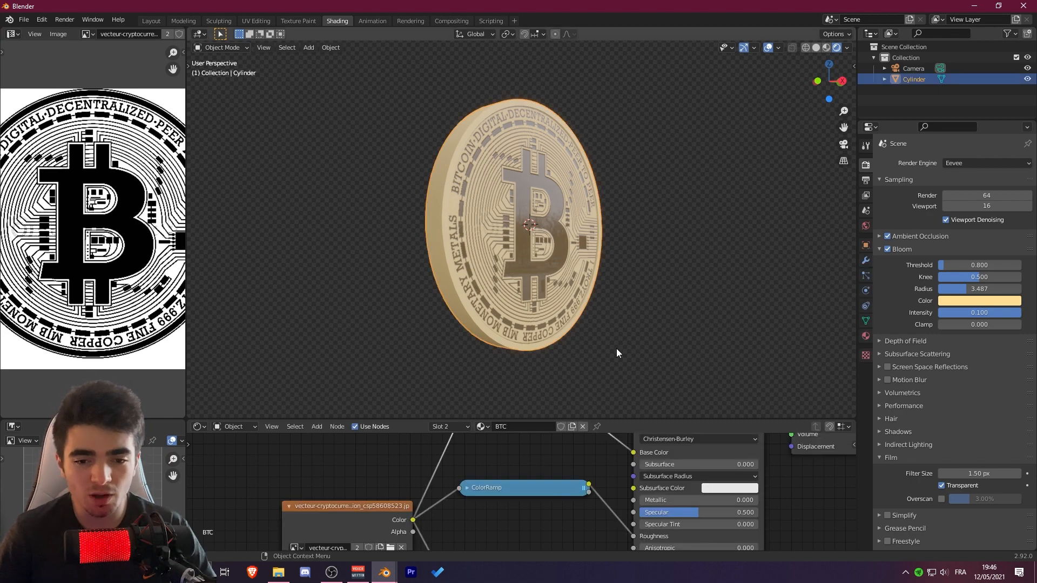
scroll(543, 482, up, 5)
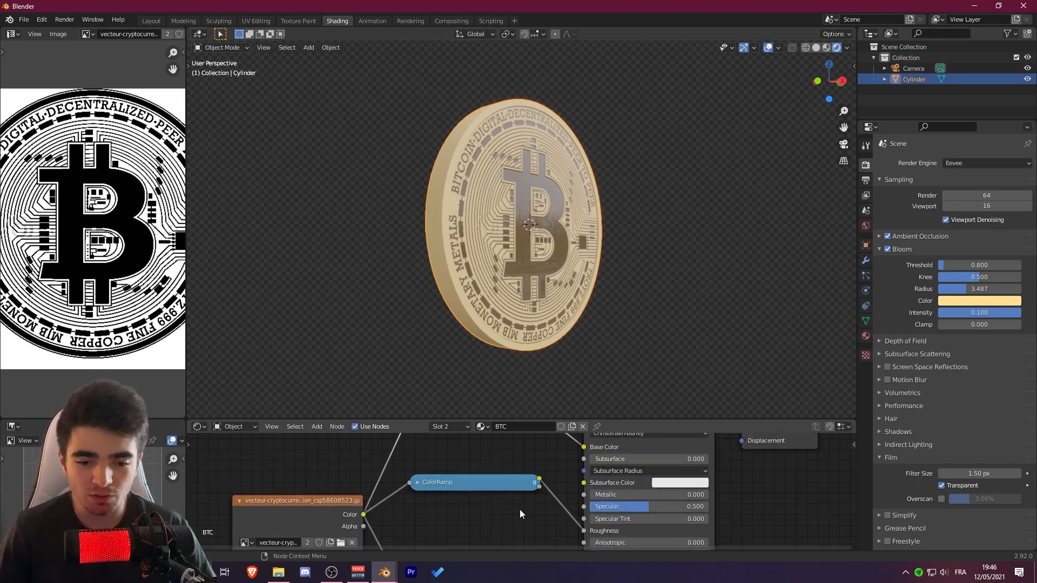
drag(514, 420, 514, 439)
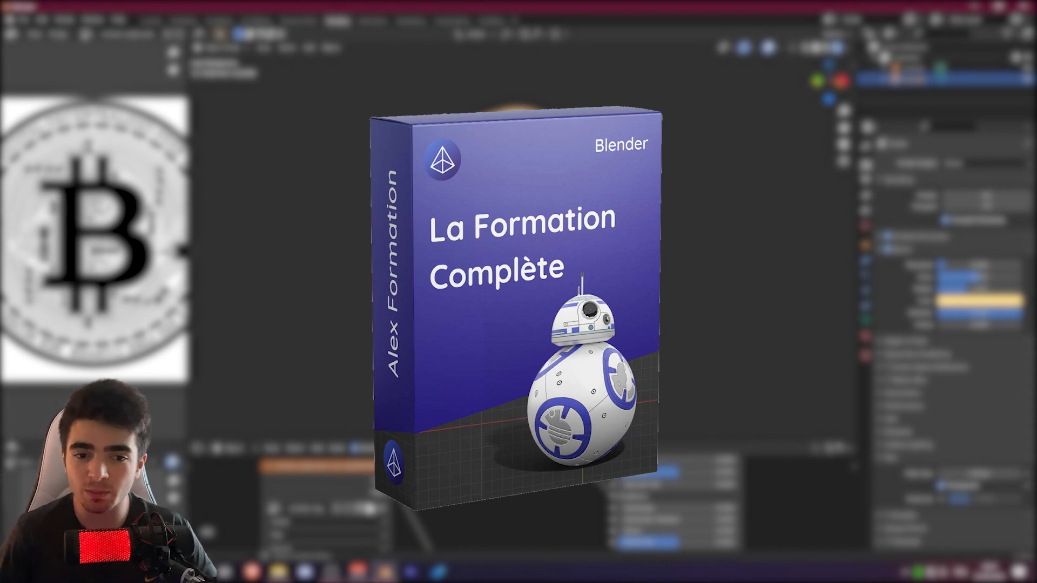
middle_drag(481, 243, 577, 254)
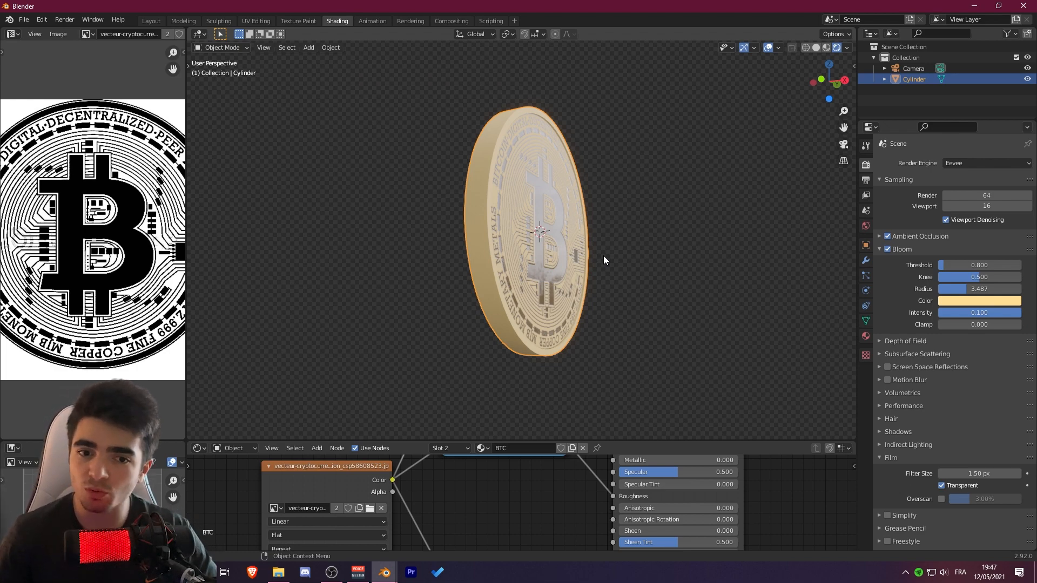
middle_drag(616, 238, 595, 245)
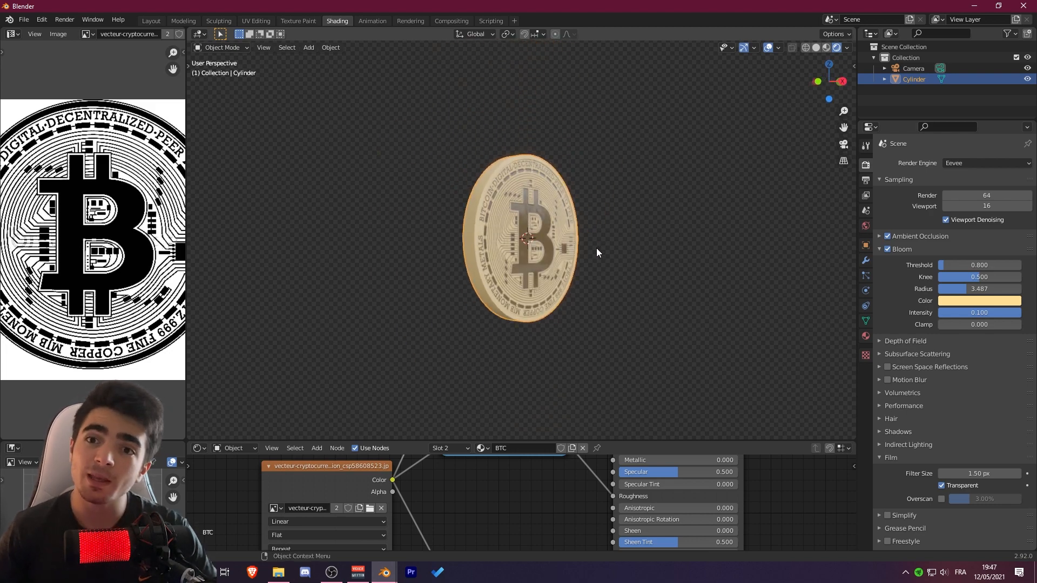